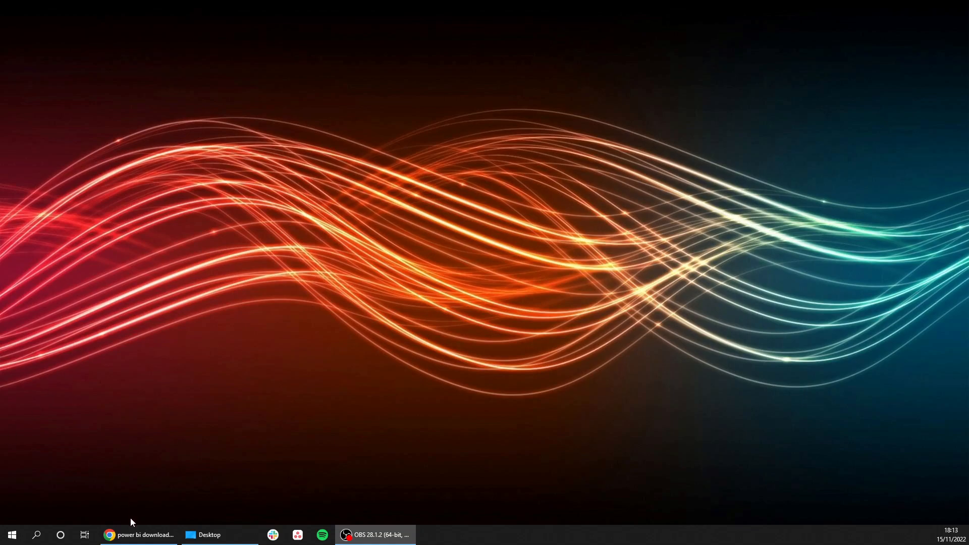
Switch to Chrome and open Power BI Desktop's Microsoft Store page through the download link on the Microsoft Power BI downloads page.
{"action": "left_click", "coordinate": [129, 531]}
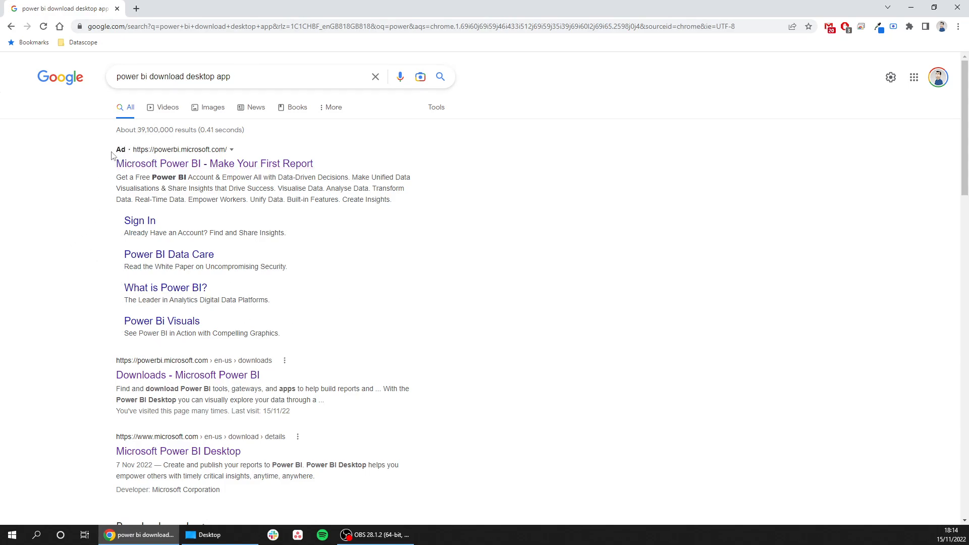
{"action": "left_click", "coordinate": [141, 379]}
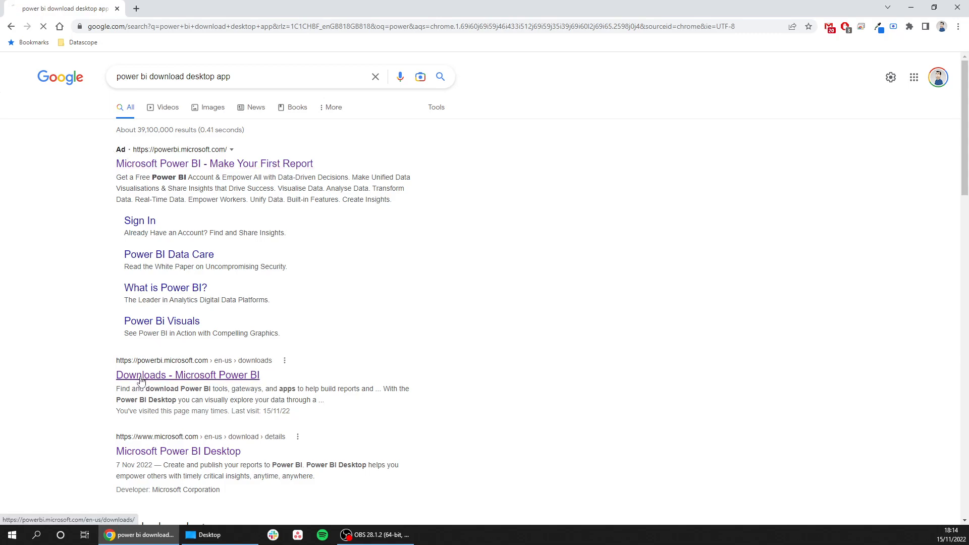
{"action": "scroll", "coordinate": [132, 399], "scroll_direction": "down", "scroll_amount": 5}
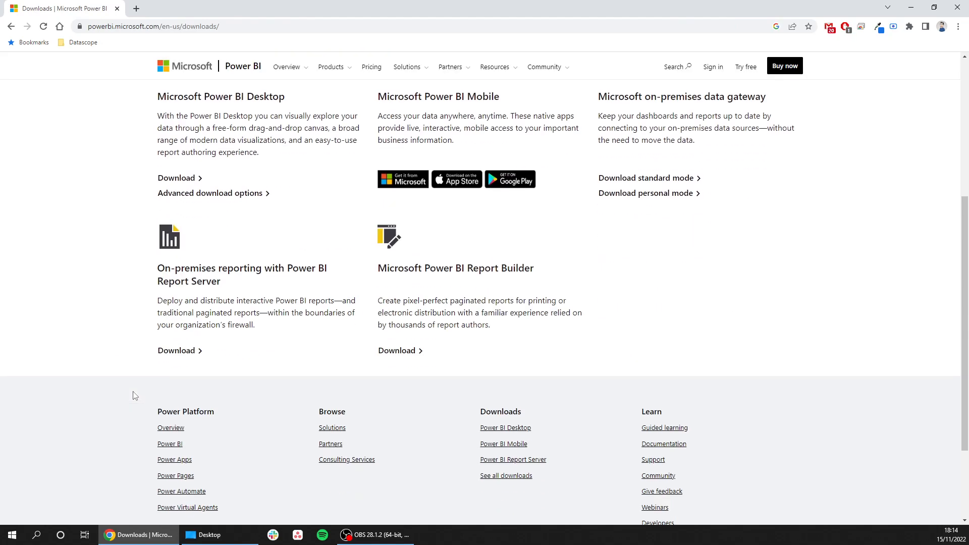
{"action": "scroll", "coordinate": [315, 303], "scroll_direction": "up", "scroll_amount": 2}
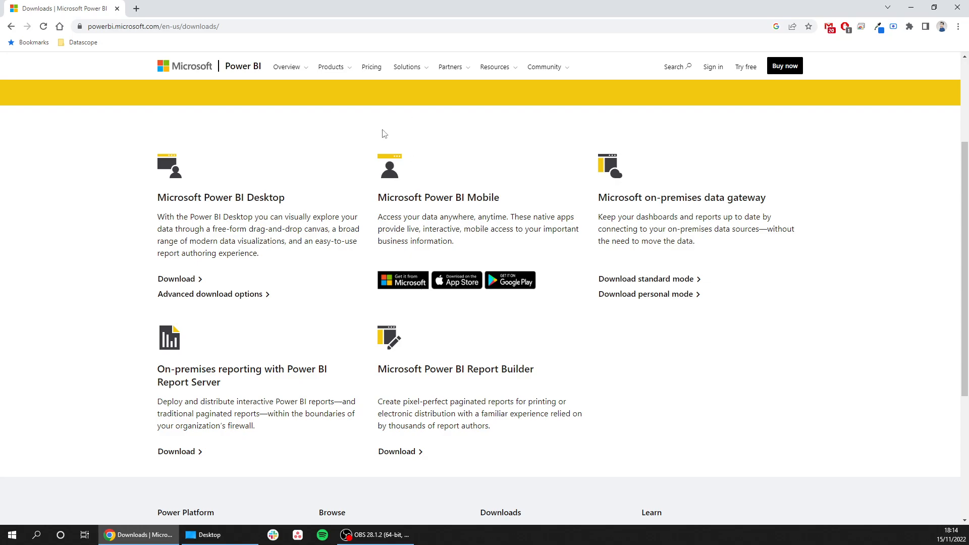
{"action": "left_click", "coordinate": [166, 280]}
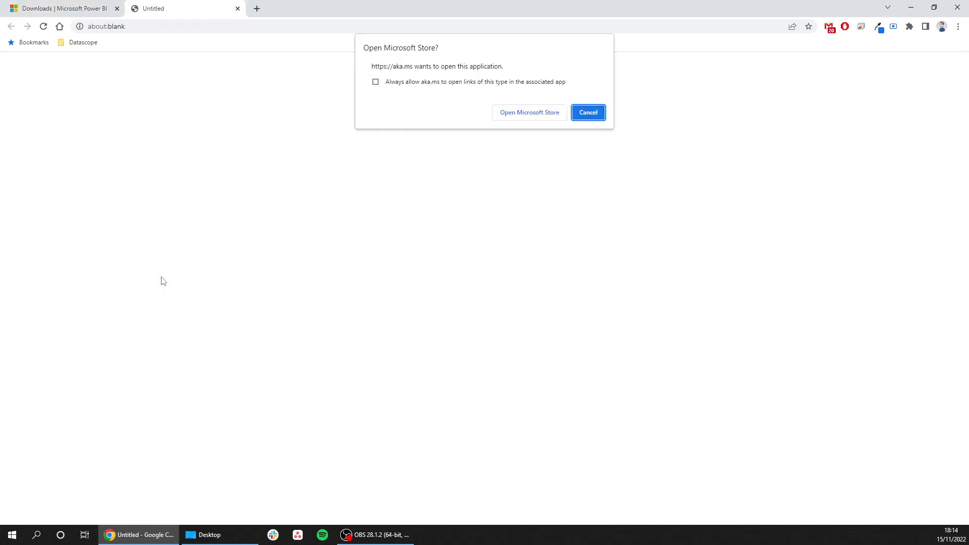
{"action": "left_click", "coordinate": [502, 113]}
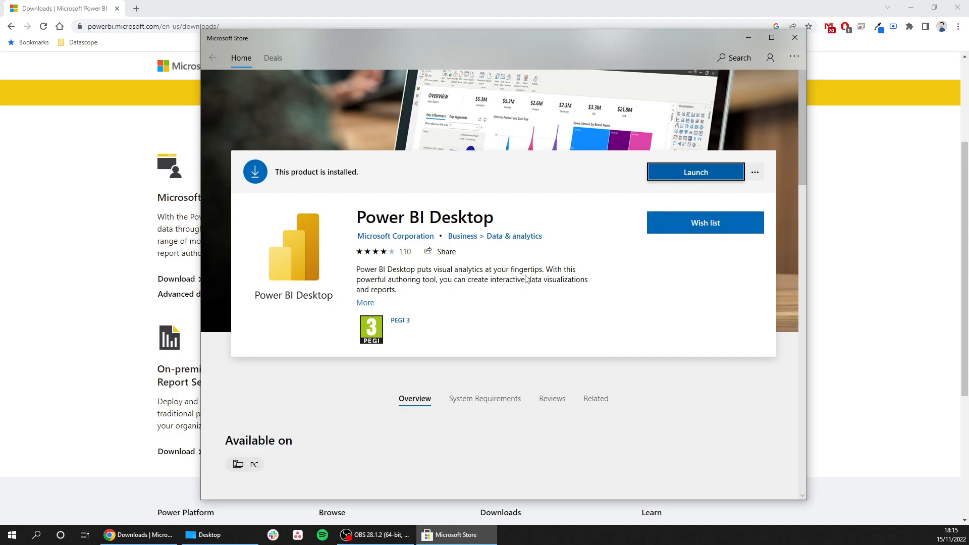
Close the Microsoft Store and Chrome windows, and launch Power BI Desktop.
{"action": "left_click", "coordinate": [787, 45]}
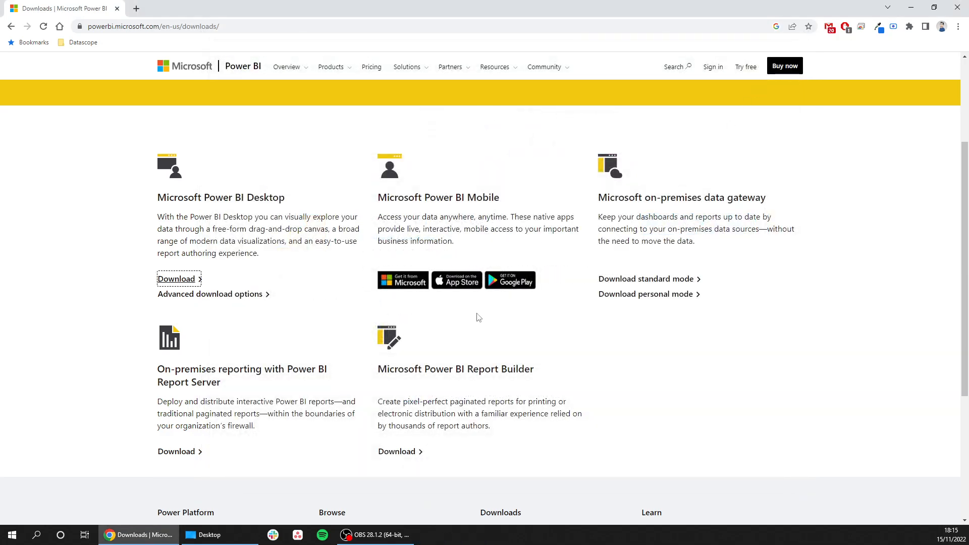
{"action": "left_click", "coordinate": [959, 8]}
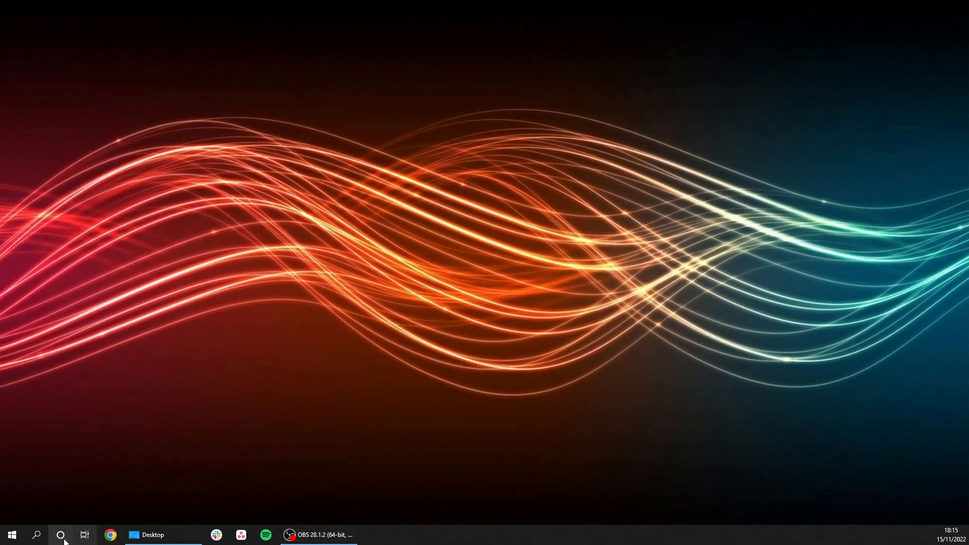
{"action": "left_click", "coordinate": [13, 535]}
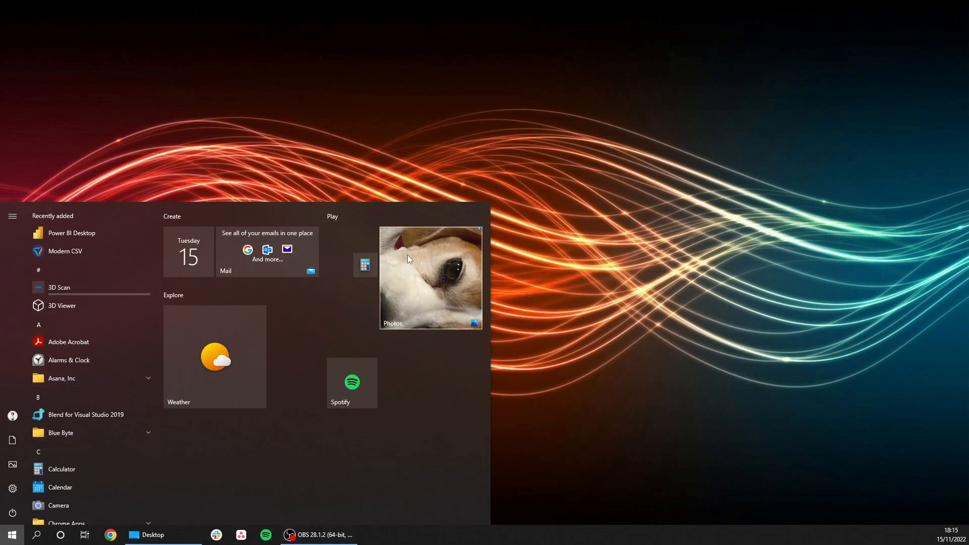
{"action": "left_click", "coordinate": [59, 236]}
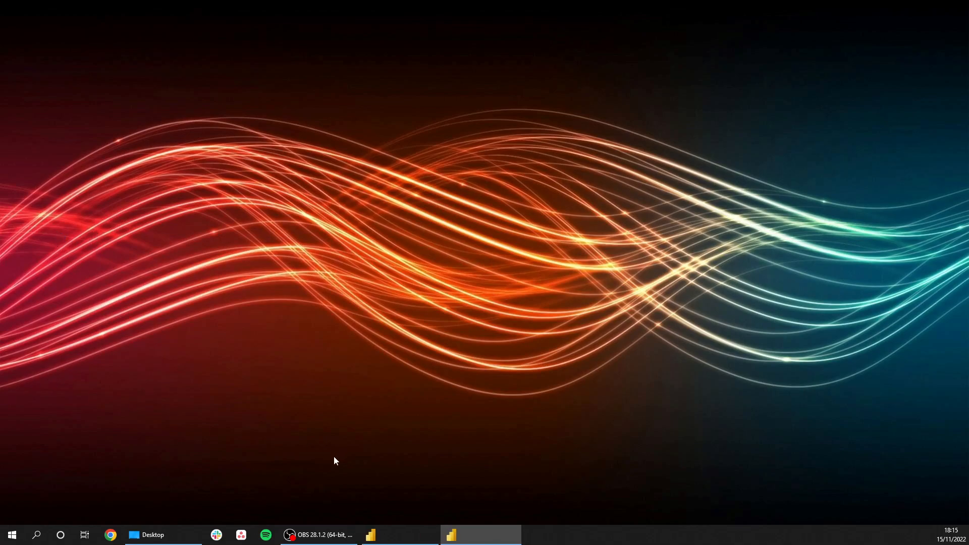
{"action": "mouse_move", "coordinate": [489, 539]}
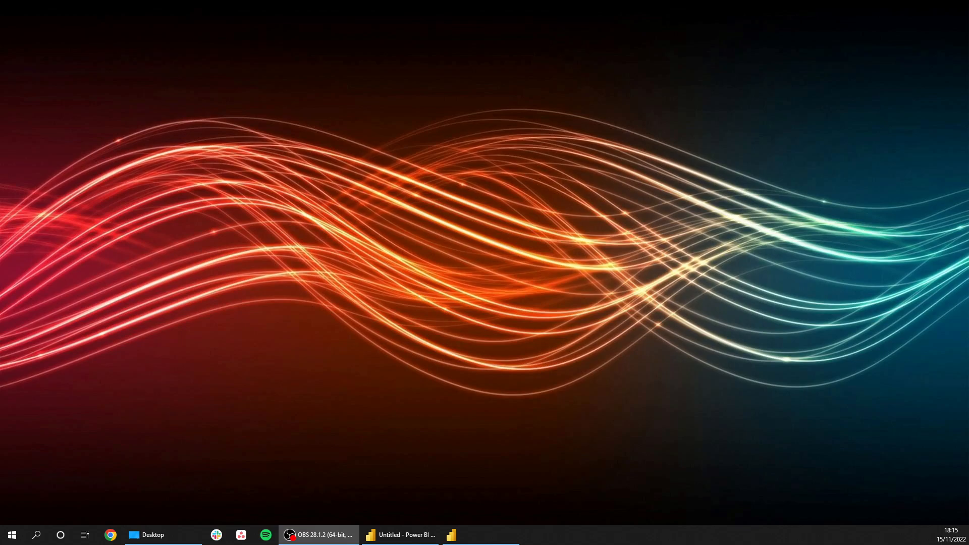
Switch to OBS and change the visible display source from Screen 1 to Screen 2.
{"action": "left_click_drag", "start_coordinate": [0, 258], "coordinate": [513, 136]}
{"action": "double_click", "coordinate": [514, 137]}
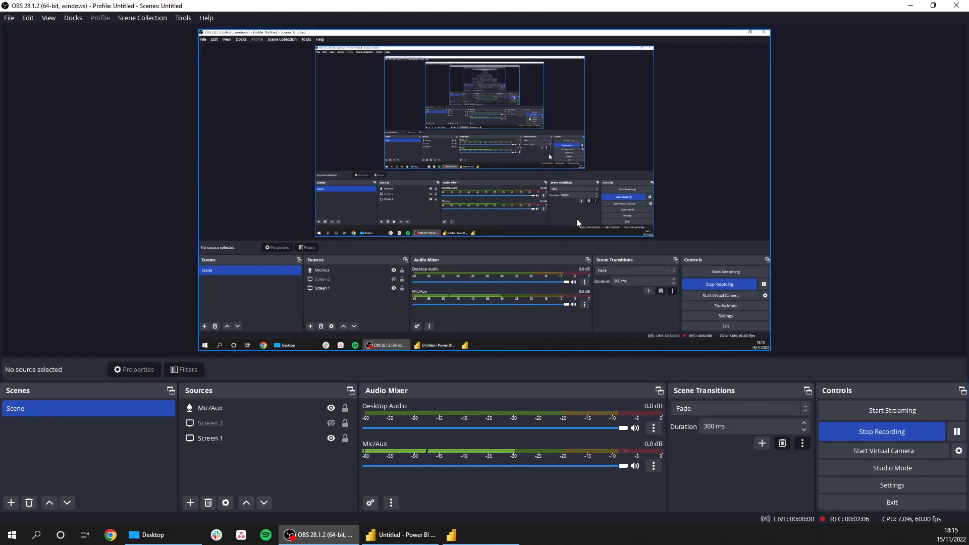
{"action": "left_click", "coordinate": [325, 439]}
{"action": "left_click", "coordinate": [331, 424]}
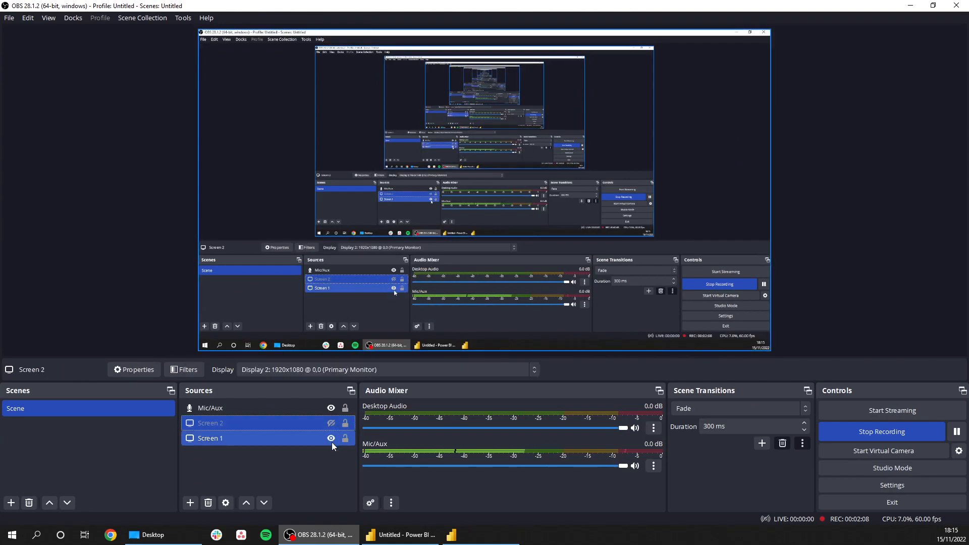
{"action": "left_click", "coordinate": [331, 439]}
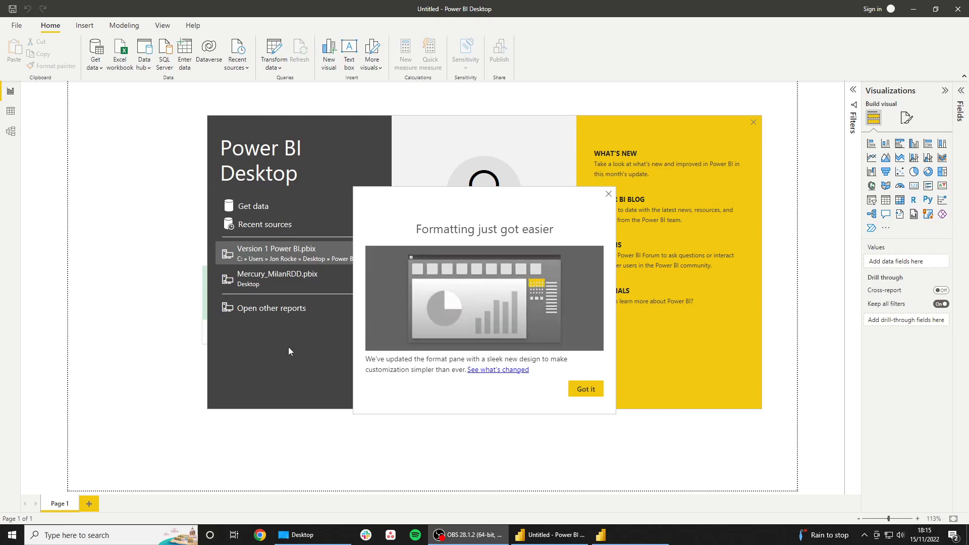
Dismiss Power BI Desktop's formatting notice, welcome screen and email subscription form to reach the blank report.
{"action": "left_click", "coordinate": [607, 197]}
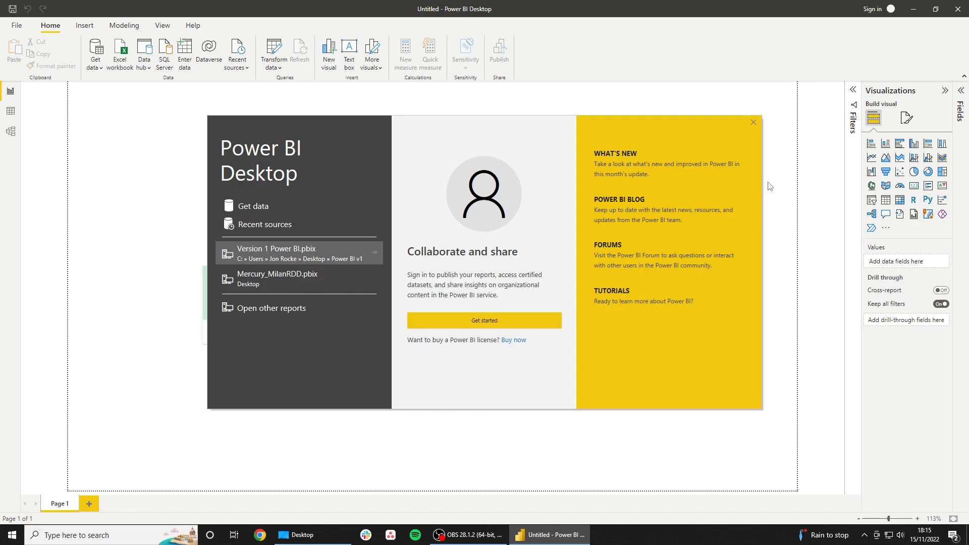
{"action": "left_click", "coordinate": [754, 122]}
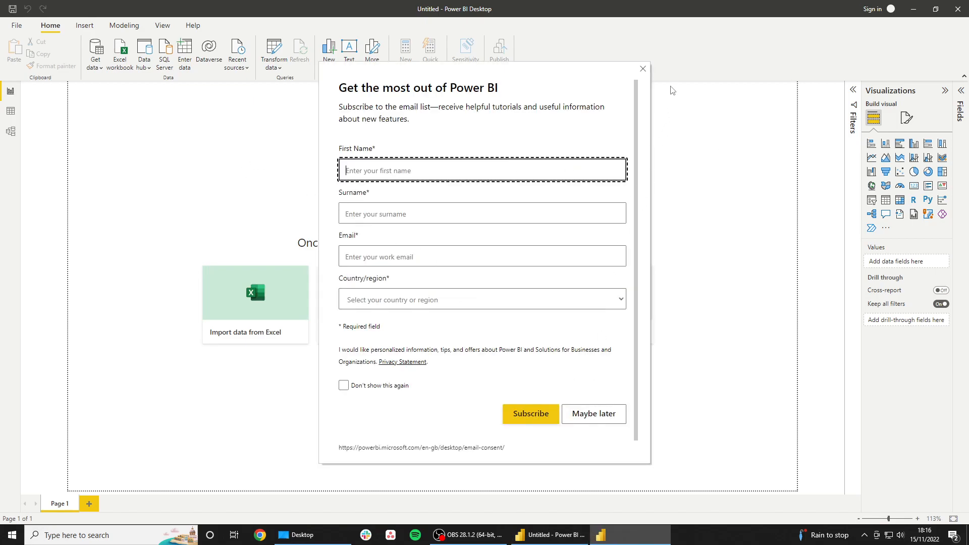
{"action": "left_click", "coordinate": [642, 69]}
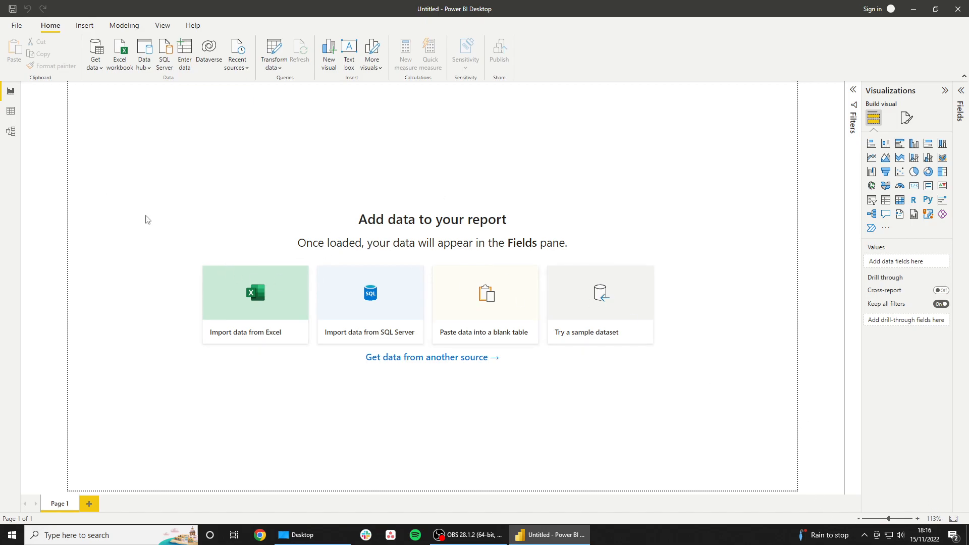
Start saving the report and create a folder named Tutorial 1 on the Desktop as its location.
{"action": "left_click", "coordinate": [18, 27]}
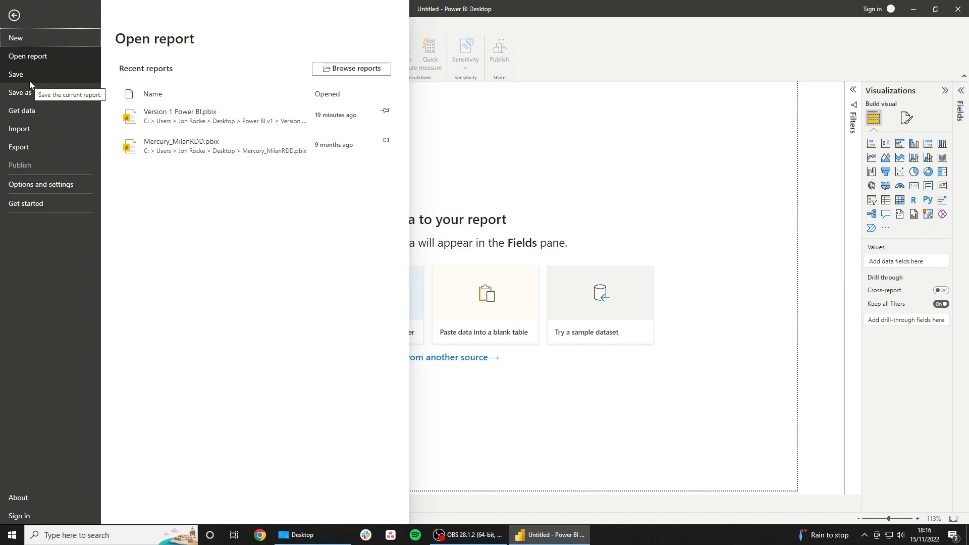
{"action": "key", "text": "Escape"}
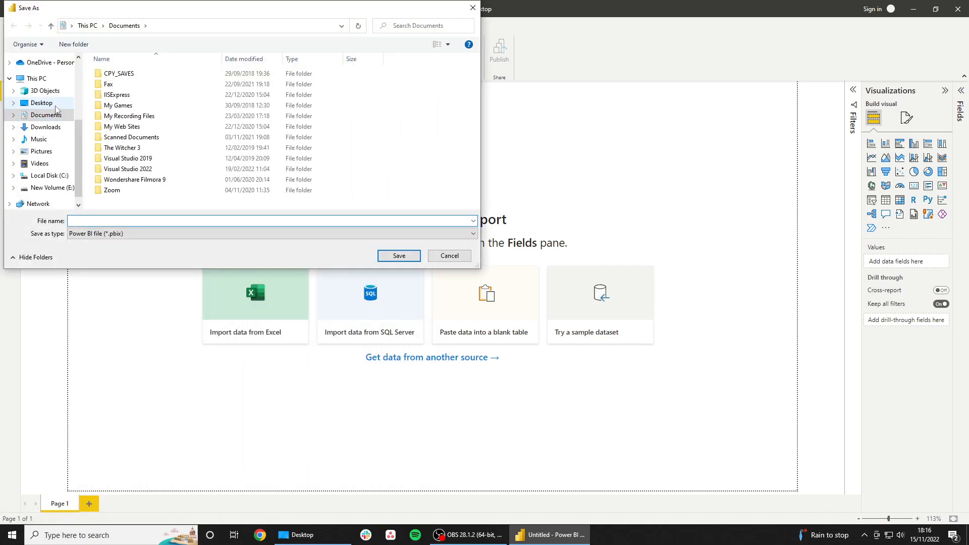
{"action": "left_click", "coordinate": [50, 102]}
{"action": "right_click", "coordinate": [356, 135]}
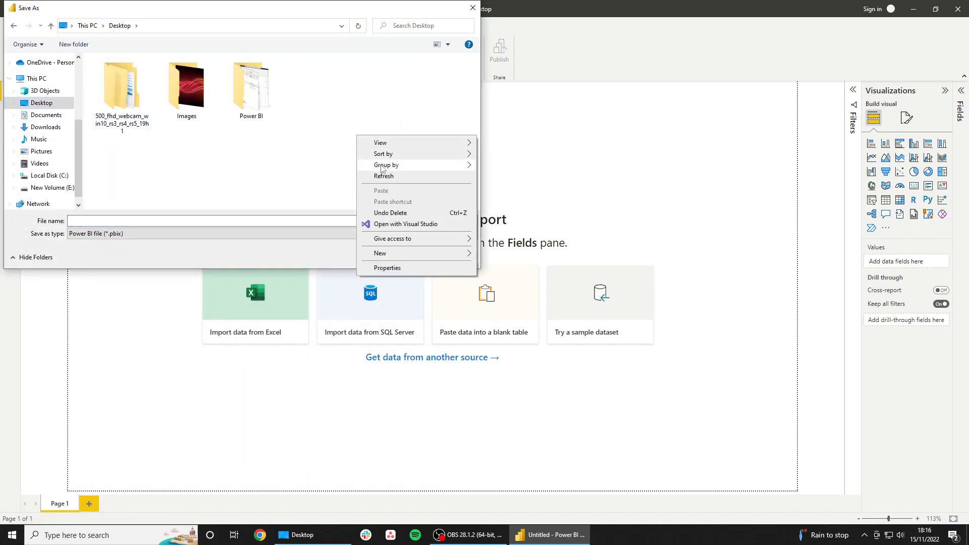
{"action": "mouse_move", "coordinate": [431, 260]}
{"action": "left_click", "coordinate": [502, 254]}
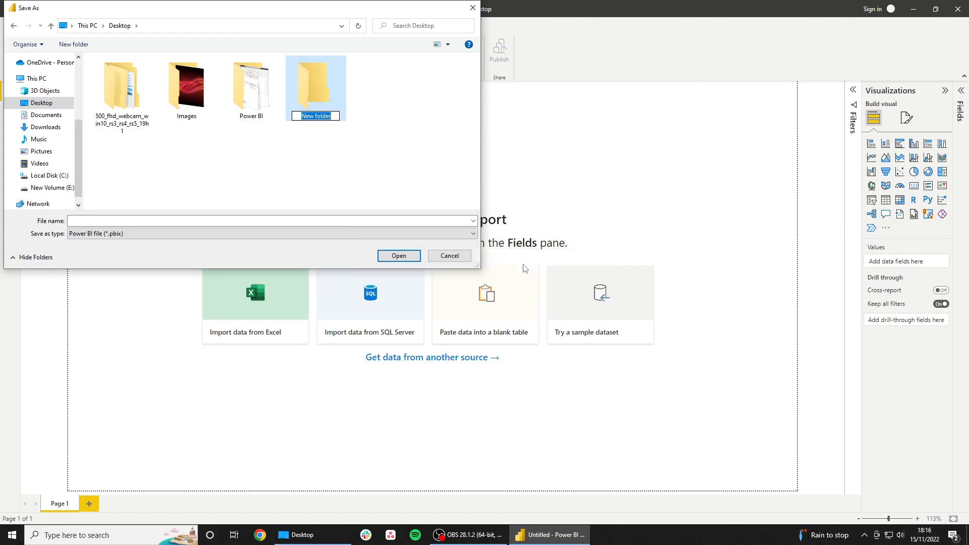
{"action": "type", "text": "Tutorial 1"}
{"action": "key", "text": "Return"}
{"action": "key", "text": "Return"}
Save the report as Power BI 1 in the Tutorial 1 folder.
{"action": "left_click", "coordinate": [173, 221]}
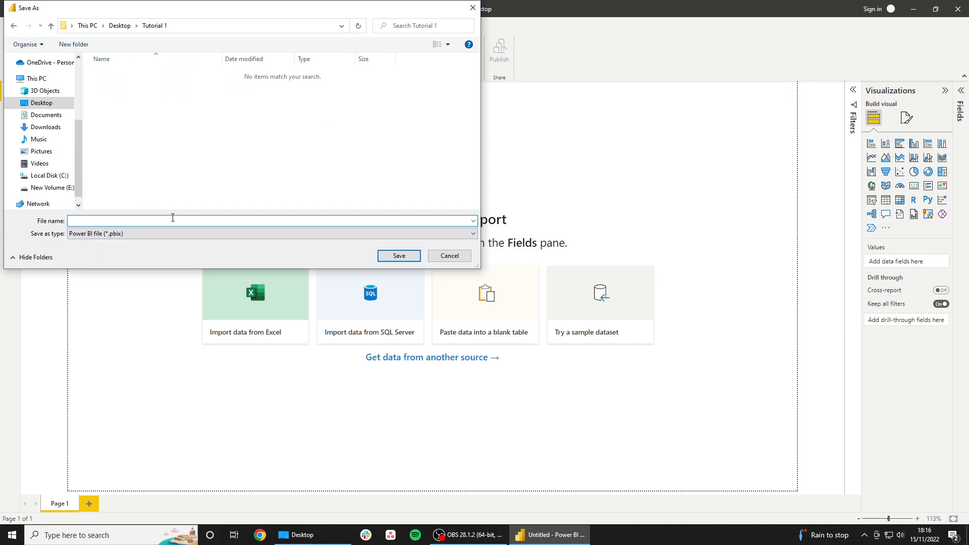
{"action": "type", "text": "Power BI 1"}
{"action": "key", "text": "Return"}
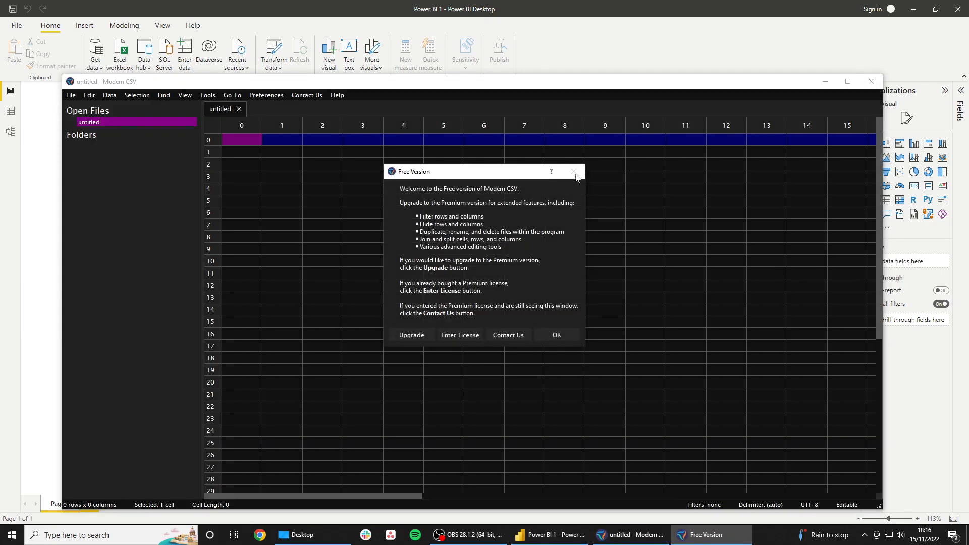
Dismiss Modern CSV's free version notice and enter Crisps as the first column's header.
{"action": "left_click", "coordinate": [557, 335]}
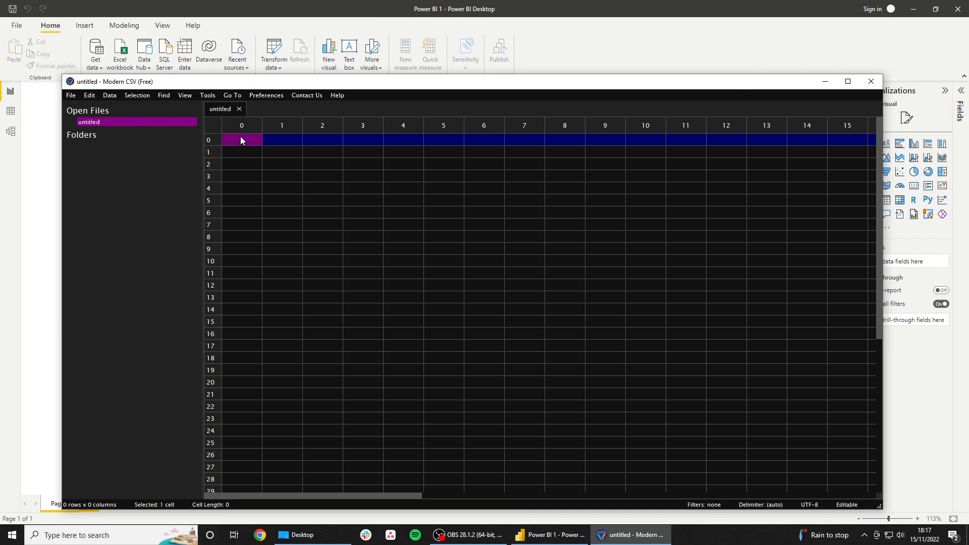
{"action": "type", "text": "cRIST"}
{"action": "key", "text": "BackSpace"}
{"action": "key", "text": "BackSpace"}
{"action": "key", "text": "BackSpace"}
{"action": "key", "text": "BackSpace"}
{"action": "type", "text": "risps"}
{"action": "key", "text": "Return"}
Enter Salt & Vinegar, Ready Salted and Cheese & Onion in rows 1 to 3 of the Crisps column.
{"action": "type", "text": "S"}
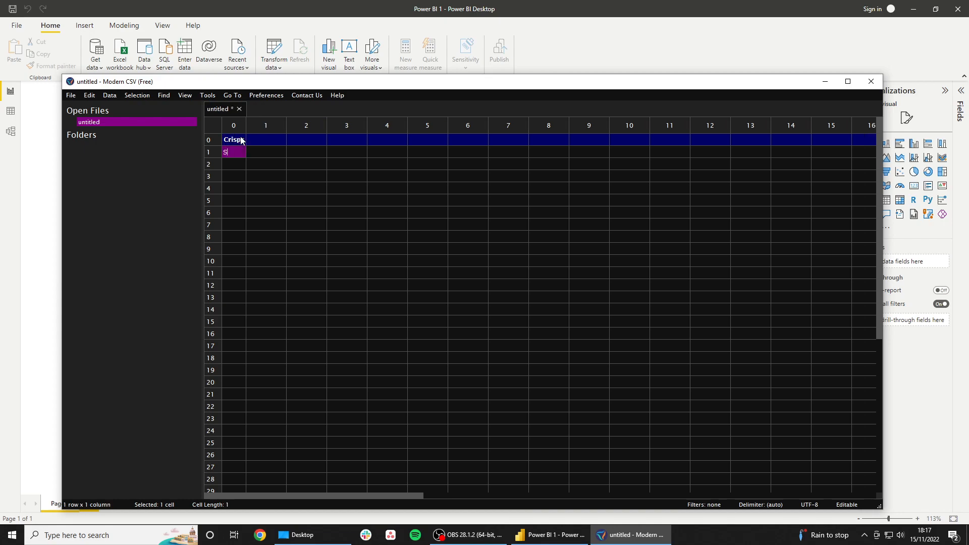
{"action": "type", "text": "alt & Vinega"}
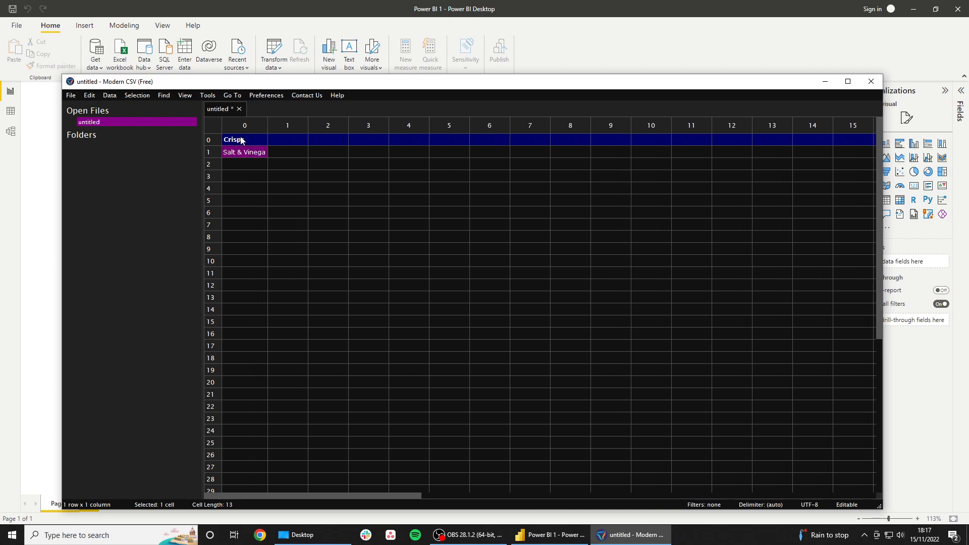
{"action": "type", "text": "r"}
{"action": "key", "text": "Return"}
{"action": "type", "text": "Re"}
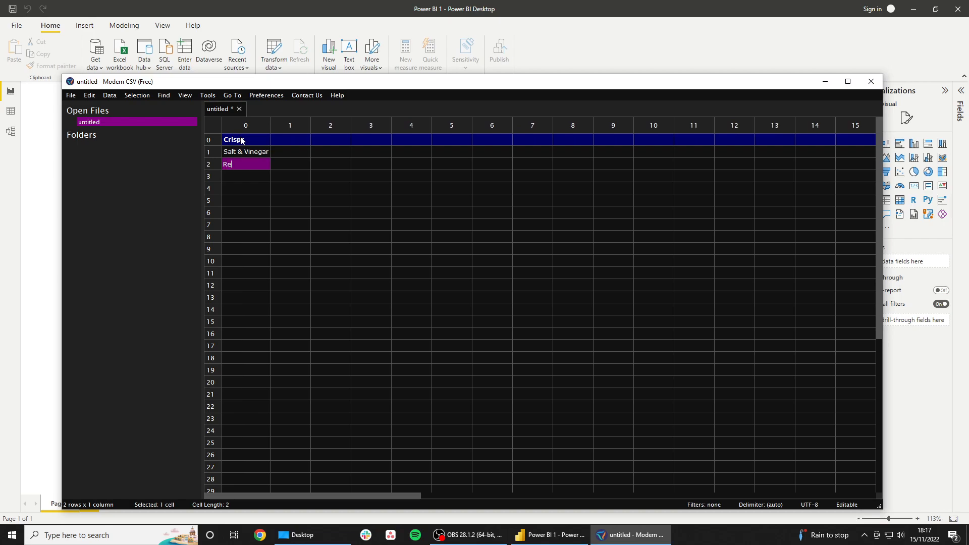
{"action": "type", "text": "ady Salted"}
{"action": "key", "text": "Return"}
{"action": "type", "text": "Cheese & Onion"}
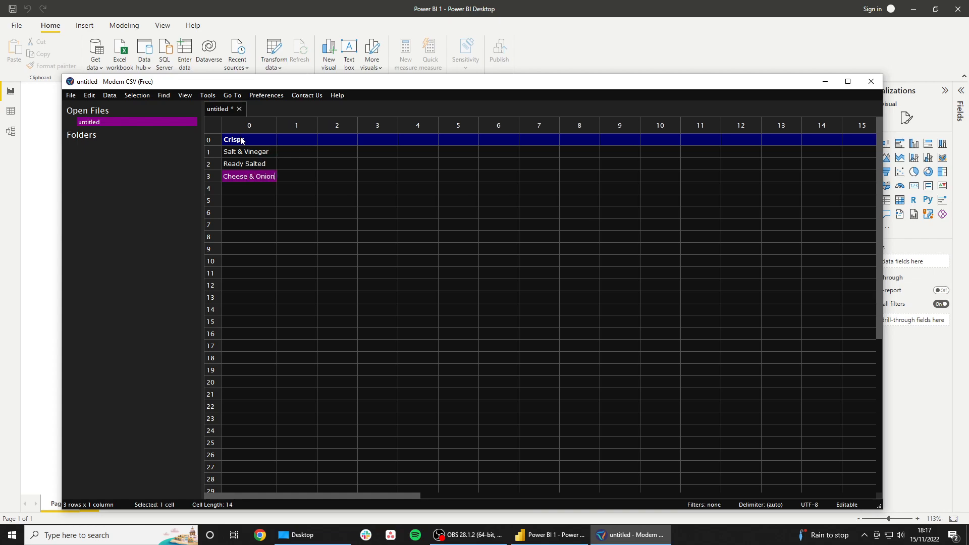
{"action": "key", "text": "Return"}
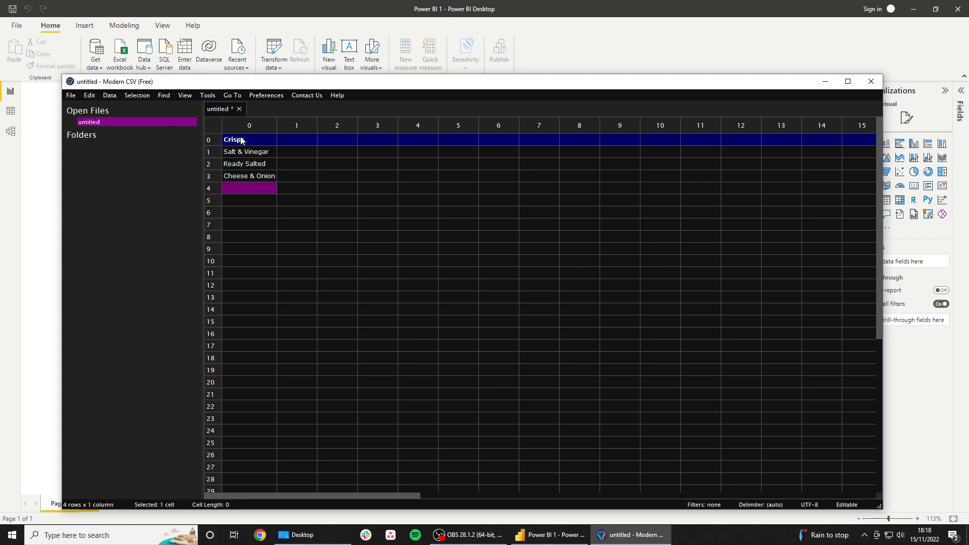
Add Beef & Onion and Prawn Cocktail in rows 4 and 5 of the Crisps column.
{"action": "type", "text": "Beef"}
{"action": "type", "text": " & Onio"}
{"action": "type", "text": "on"}
{"action": "key", "text": "Return"}
{"action": "type", "text": "Prawn Cocktail"}
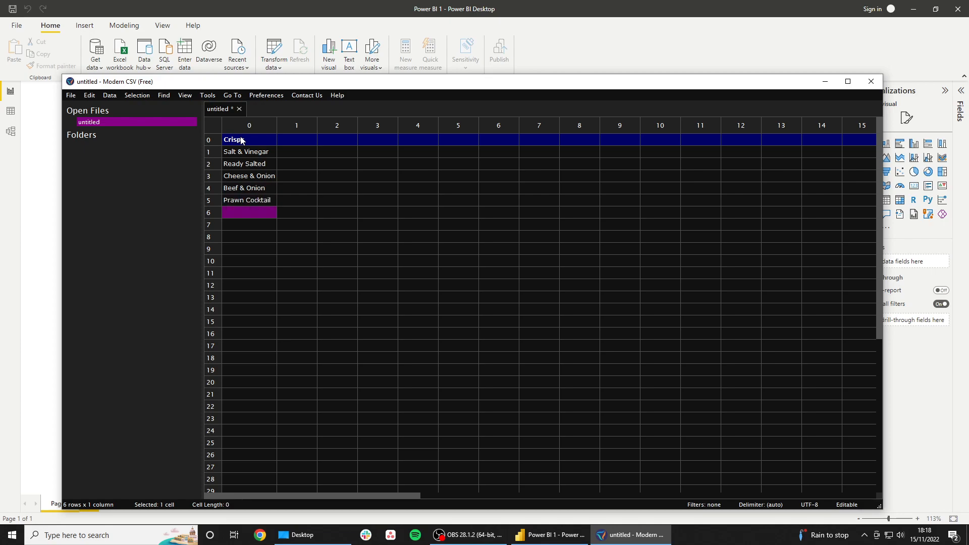
Enter Bags Sold as the header of the second column, beside Crisps.
{"action": "key", "text": "Tab"}
{"action": "key", "text": "Right"}
{"action": "key", "text": "Up"}
{"action": "key", "text": "Up"}
{"action": "key", "text": "Up"}
{"action": "key", "text": "Left"}
{"action": "key", "text": "Up"}
{"action": "key", "text": "Up"}
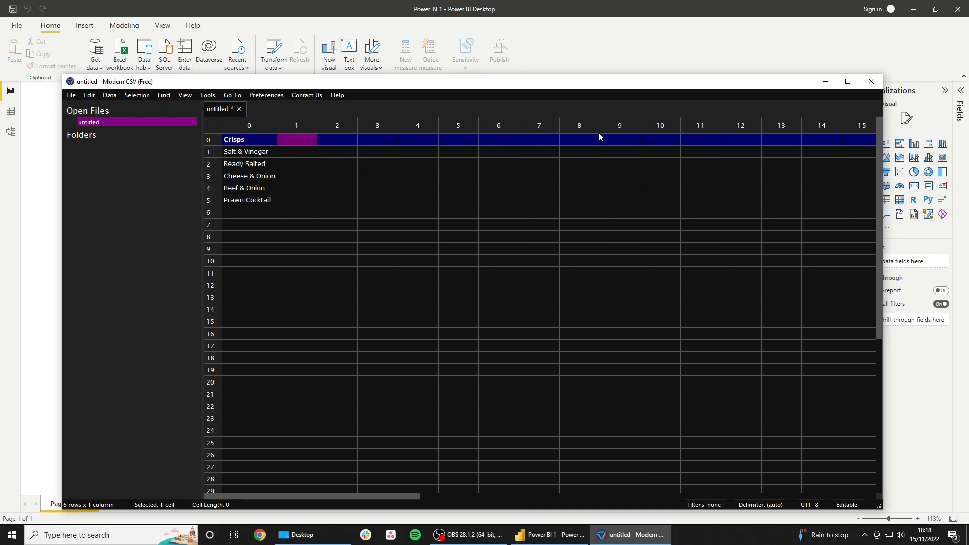
{"action": "type", "text": "Bags Sold"}
{"action": "key", "text": "Return"}
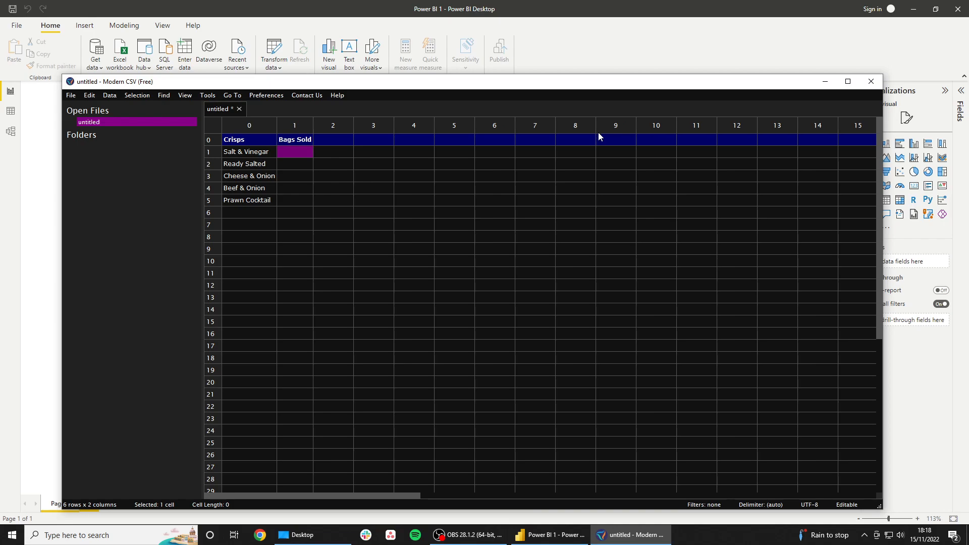
Enter 65, 12, 58, 28 and 41 in rows 1 to 5 of the Bags Sold column.
{"action": "type", "text": "65"}
{"action": "key", "text": "Return"}
{"action": "type", "text": "12"}
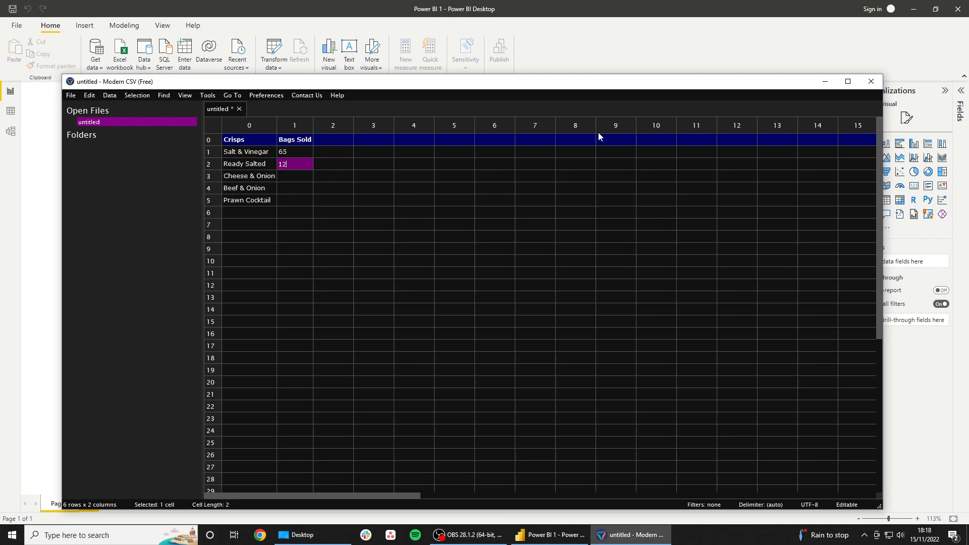
{"action": "key", "text": "Return"}
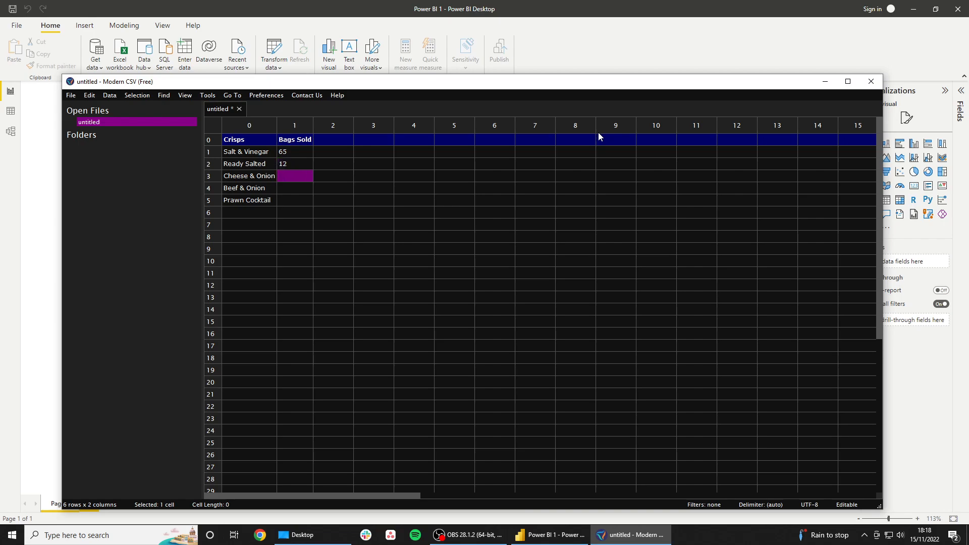
{"action": "type", "text": "58"}
{"action": "key", "text": "Return"}
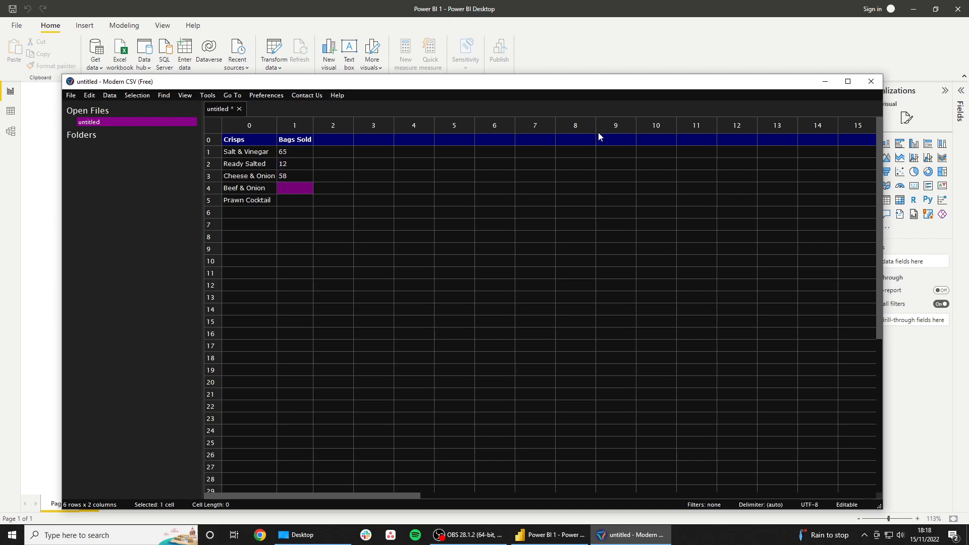
{"action": "type", "text": "28"}
{"action": "key", "text": "Return"}
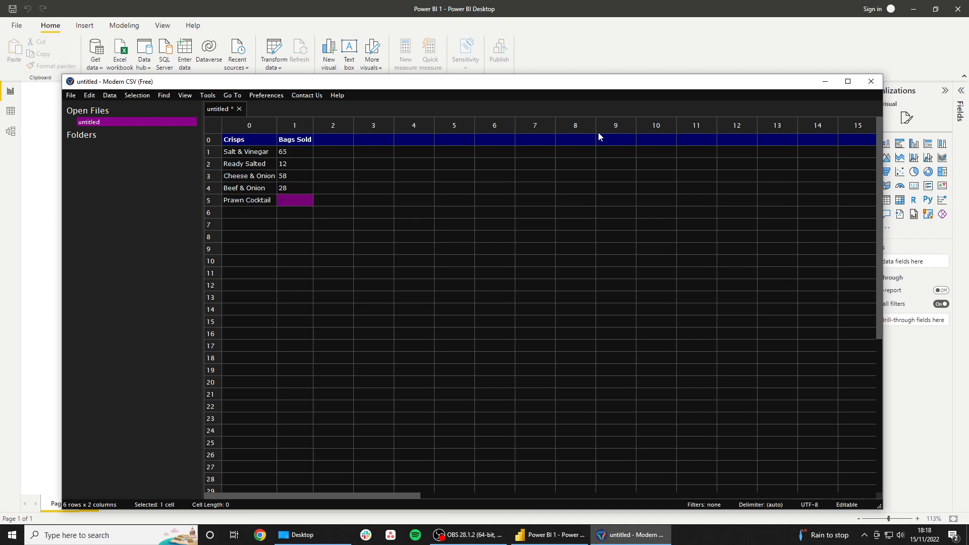
{"action": "type", "text": "41"}
{"action": "key", "text": "Return"}
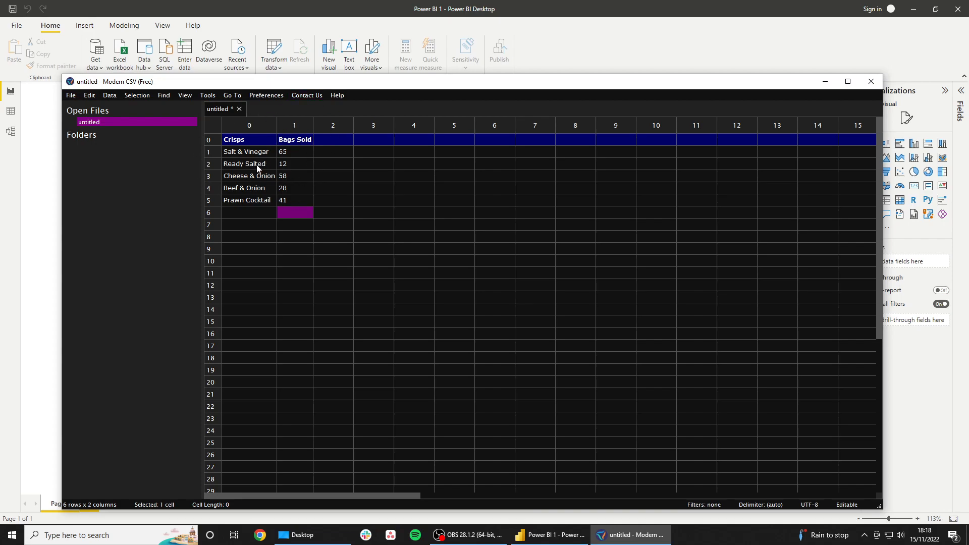
Save the table as a CSV file named Crisps in the Tutorial 1 folder on the Desktop.
{"action": "left_click", "coordinate": [71, 96]}
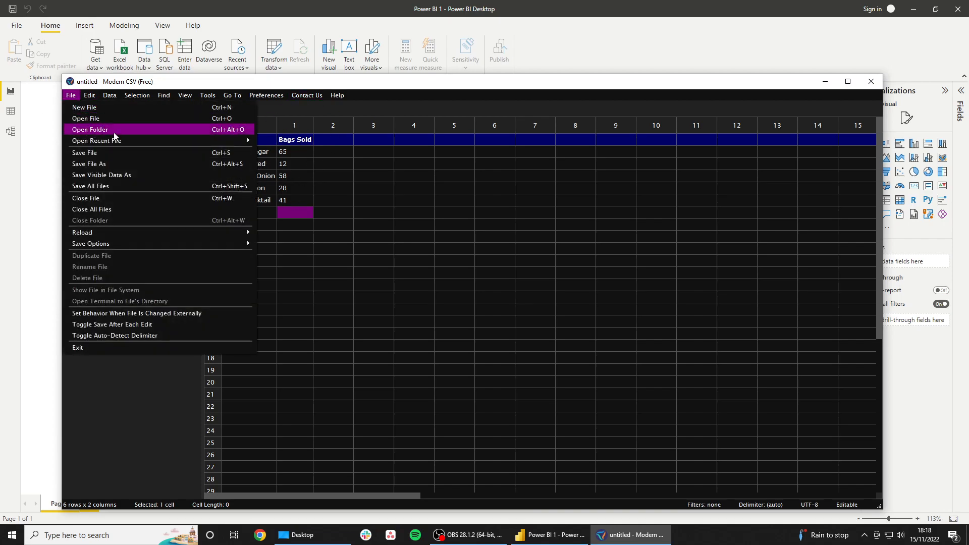
{"action": "left_click", "coordinate": [109, 164]}
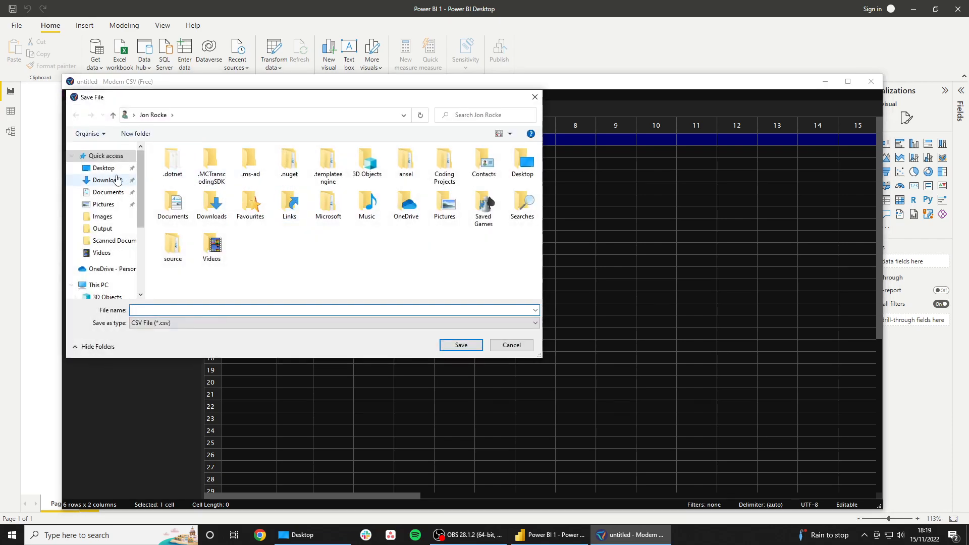
{"action": "left_click", "coordinate": [101, 169]}
{"action": "double_click", "coordinate": [375, 166]}
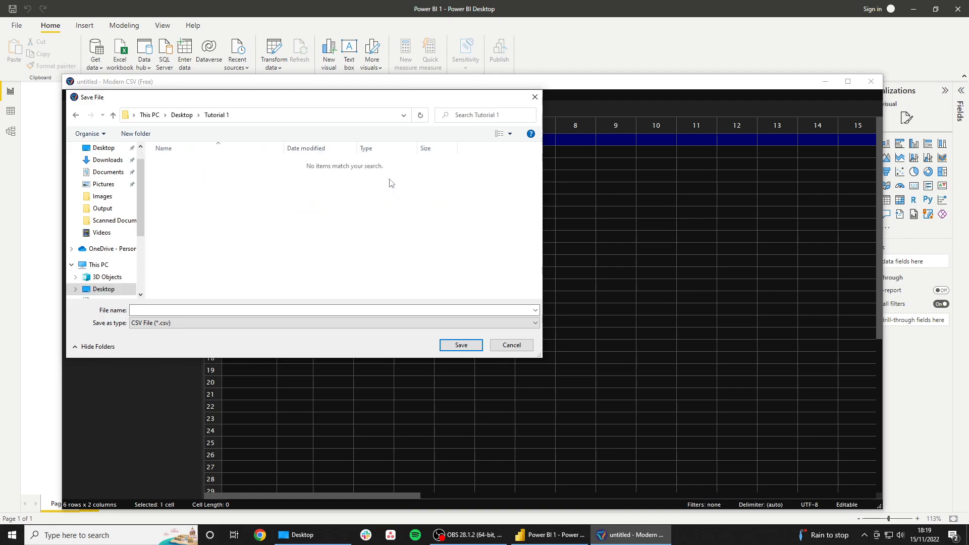
{"action": "left_click", "coordinate": [167, 309]}
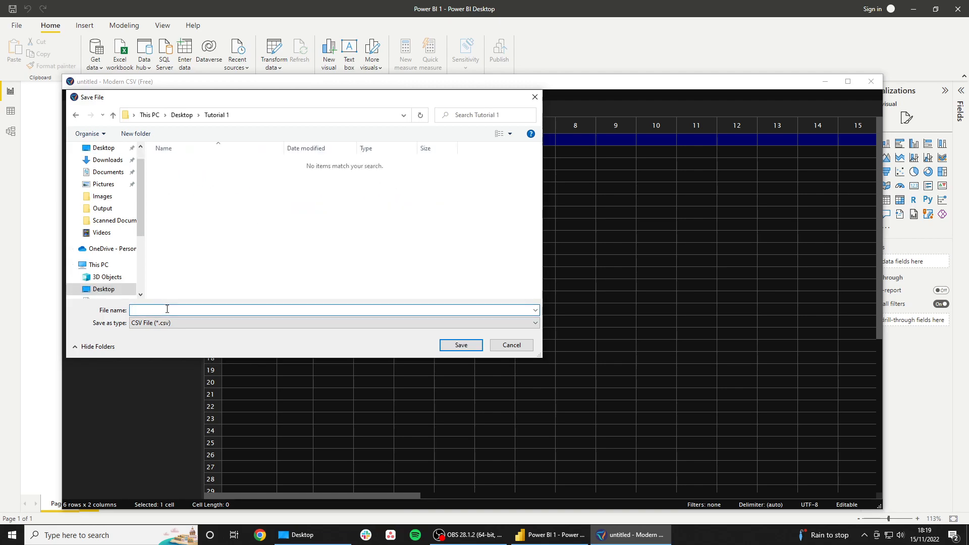
{"action": "type", "text": "Crisps"}
{"action": "key", "text": "Return"}
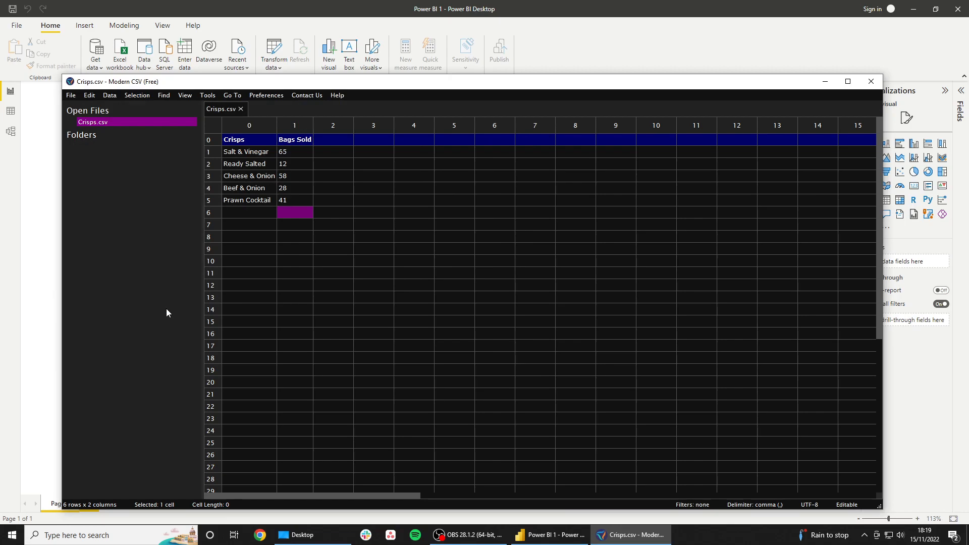
Switch to Power BI Desktop, expand the collapsed Fields area and choose Text/CSV as the data source.
{"action": "left_click", "coordinate": [825, 81]}
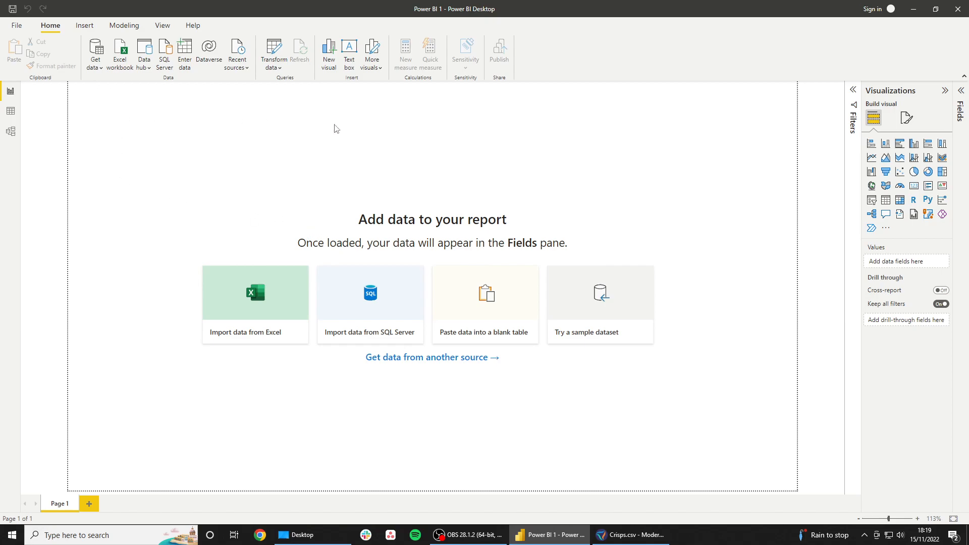
{"action": "left_click", "coordinate": [960, 93]}
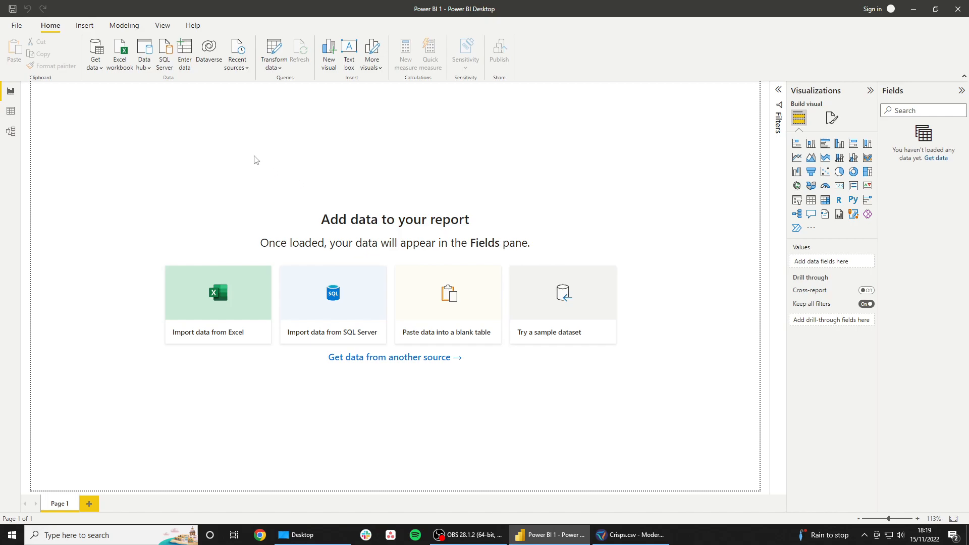
{"action": "left_click", "coordinate": [93, 70]}
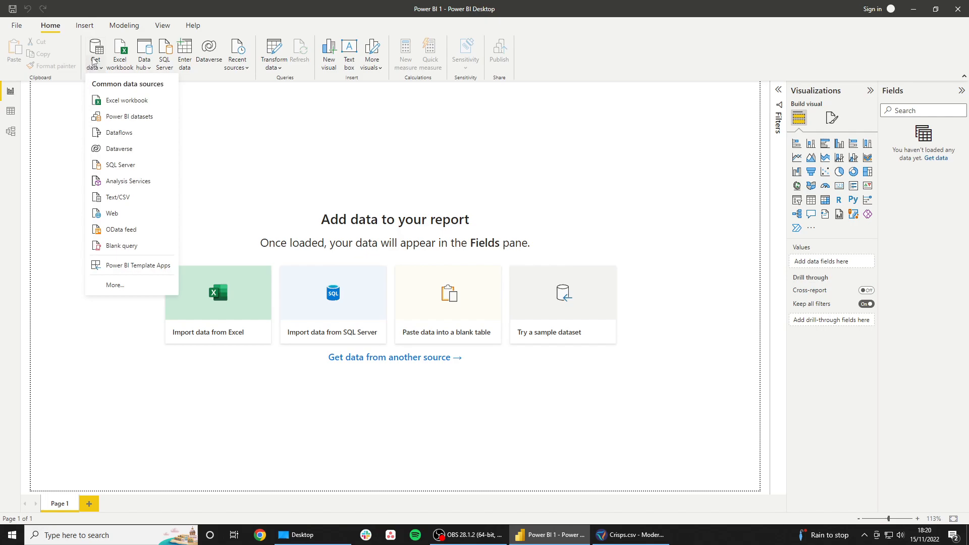
{"action": "left_click", "coordinate": [94, 58]}
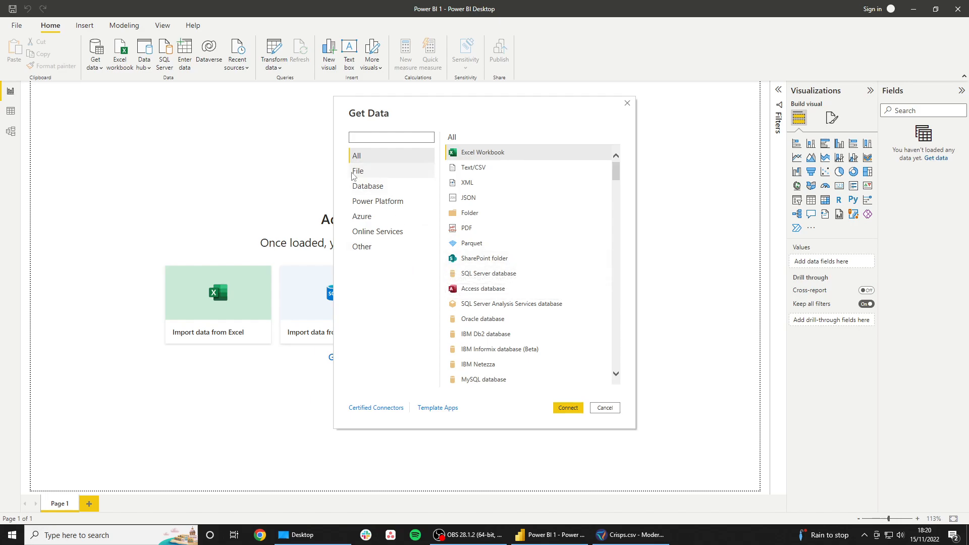
{"action": "left_click", "coordinate": [513, 171]}
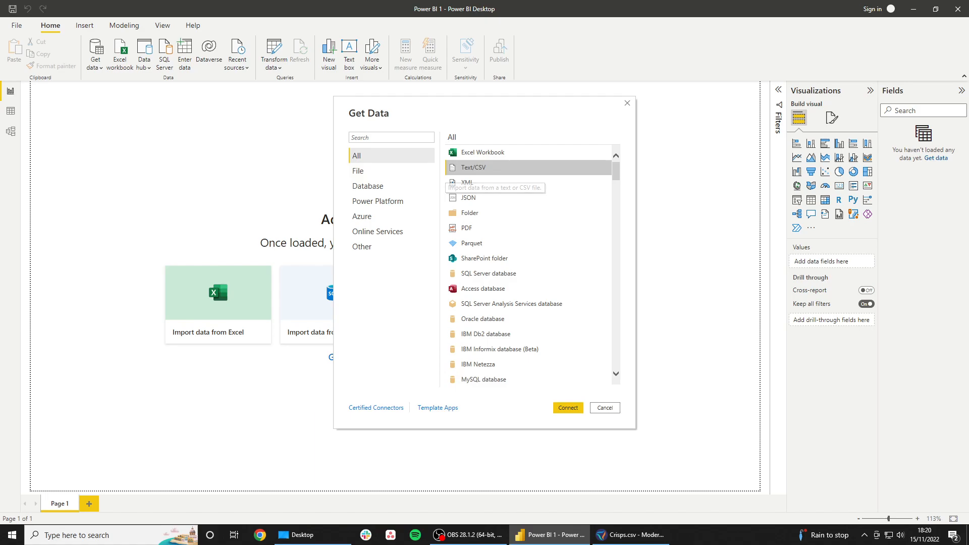
Open the Tutorial 1 folder on the Desktop in File Explorer.
{"action": "left_click", "coordinate": [12, 535]}
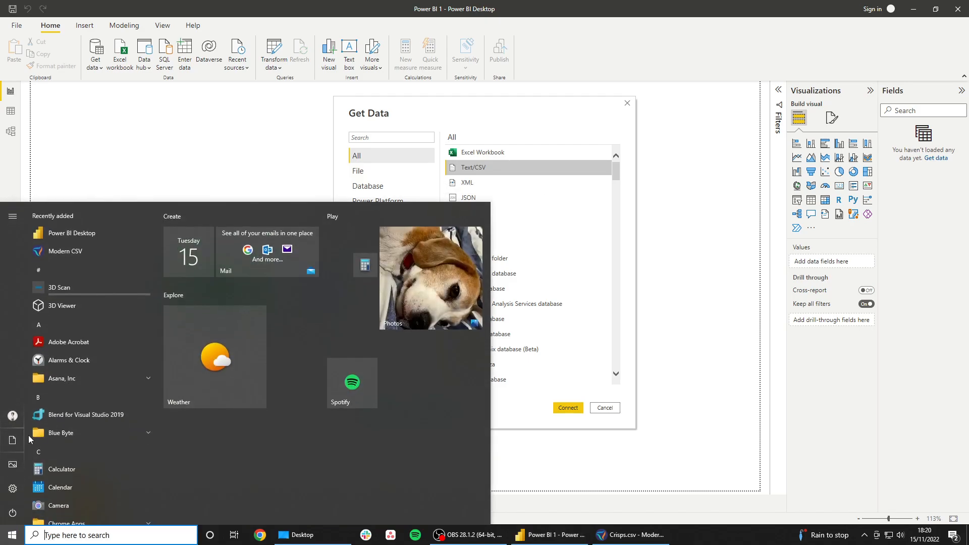
{"action": "scroll", "coordinate": [76, 502], "scroll_direction": "down", "scroll_amount": 4}
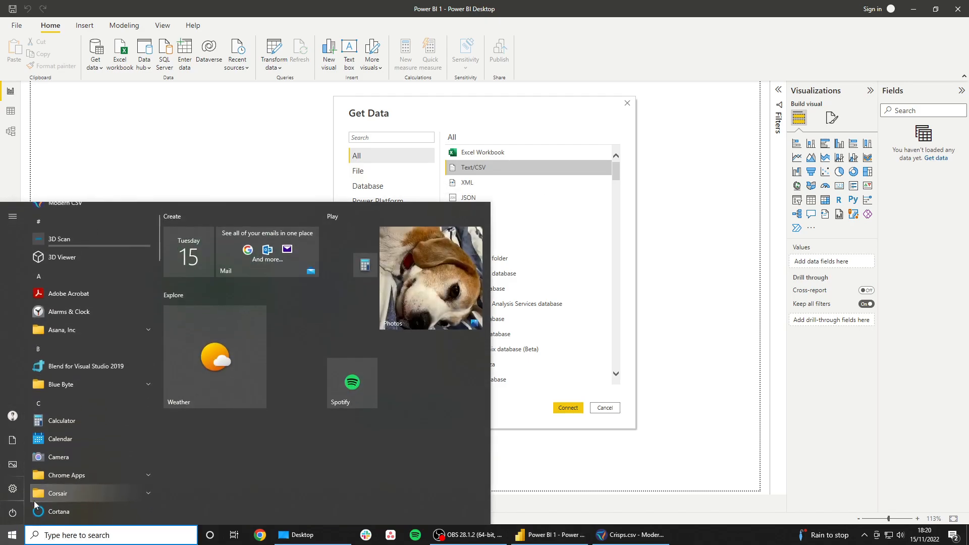
{"action": "mouse_move", "coordinate": [13, 440]}
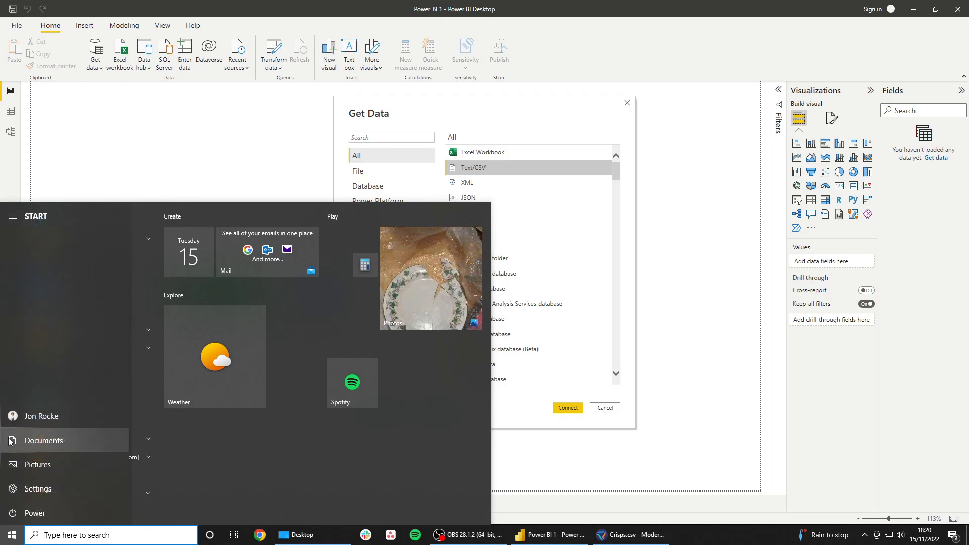
{"action": "left_click", "coordinate": [13, 440]}
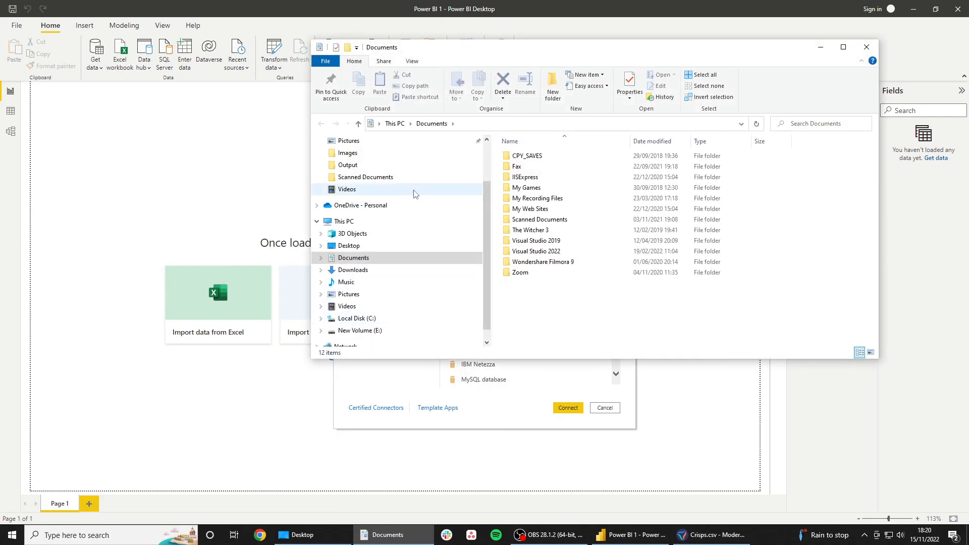
{"action": "scroll", "coordinate": [392, 203], "scroll_direction": "up", "scroll_amount": 2}
{"action": "left_click", "coordinate": [363, 161]}
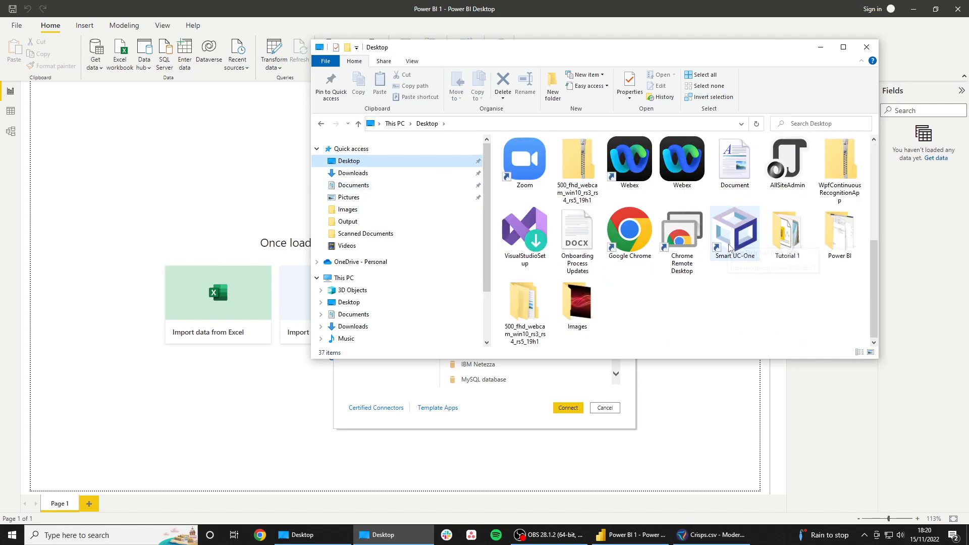
{"action": "double_click", "coordinate": [788, 235]}
View the raw contents of the Crisps CSV file in Notepad, and return to the Get Data dialog in Power BI Desktop.
{"action": "left_click", "coordinate": [519, 157]}
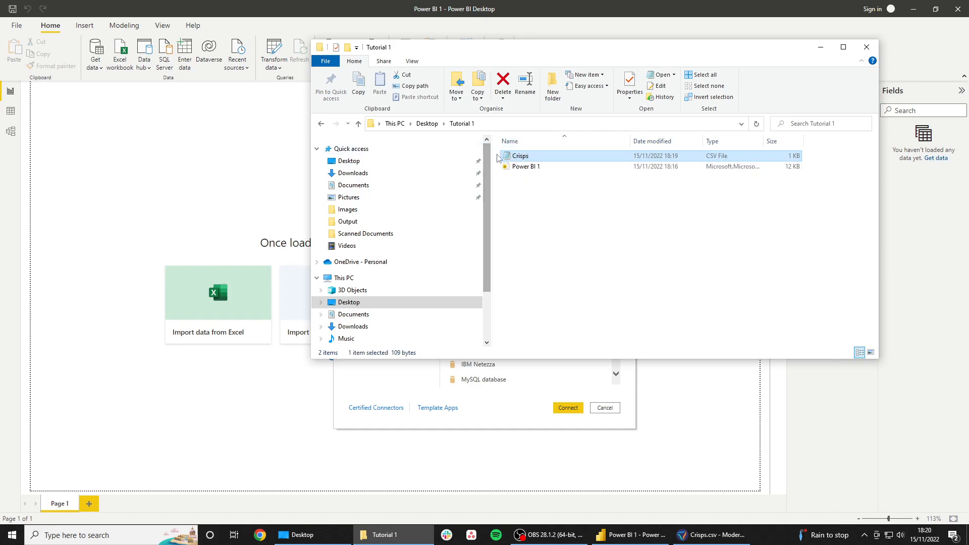
{"action": "right_click", "coordinate": [509, 155]}
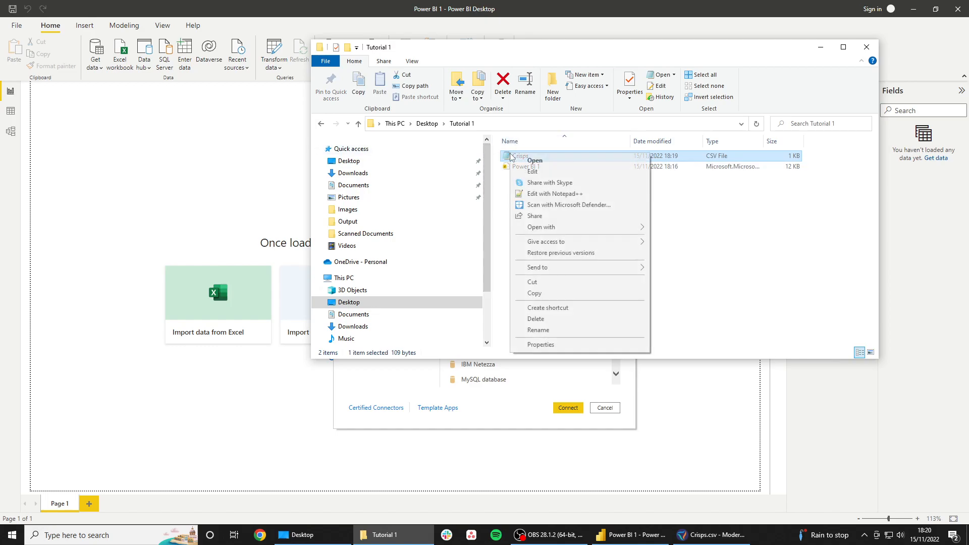
{"action": "mouse_move", "coordinate": [581, 228]}
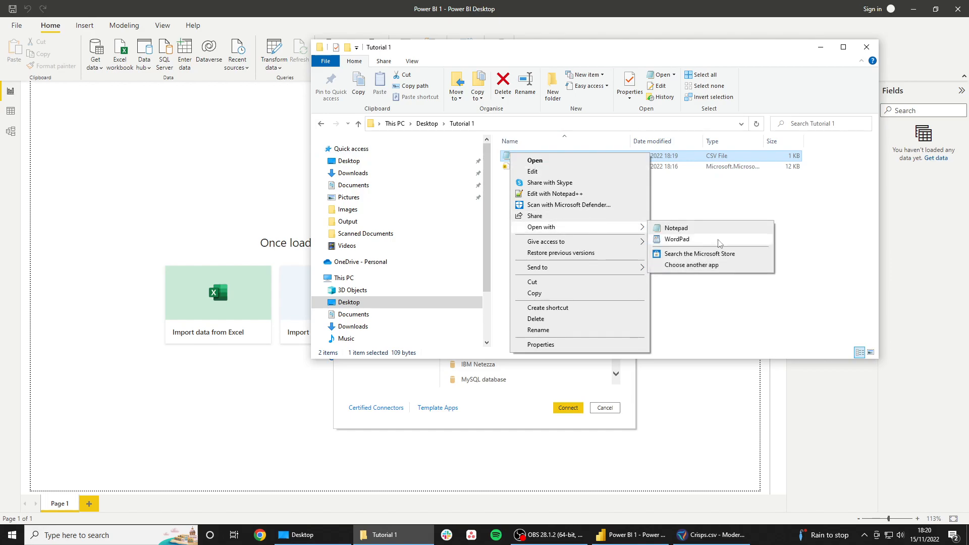
{"action": "left_click", "coordinate": [668, 229]}
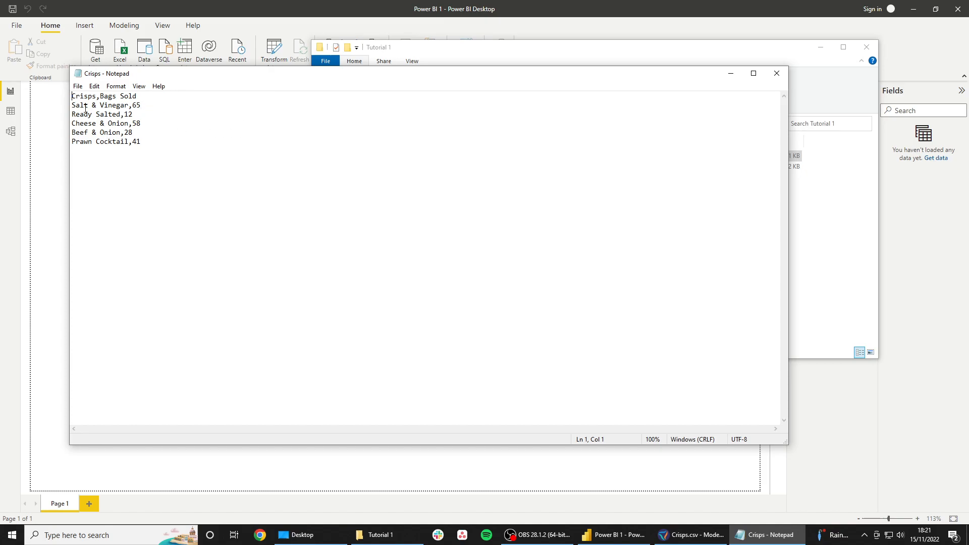
{"action": "left_click", "coordinate": [777, 73]}
{"action": "left_click", "coordinate": [820, 47]}
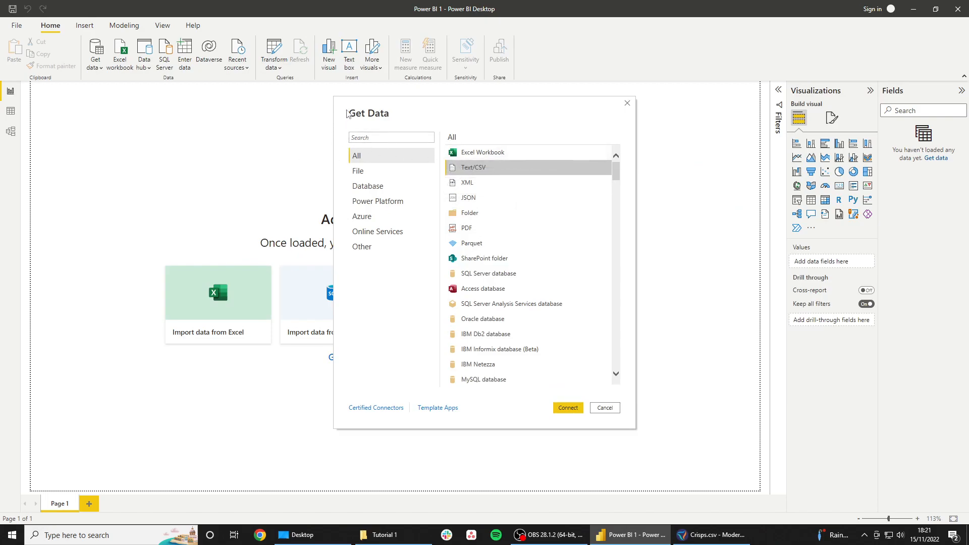
Connect to the Text/CSV source and open the Crisps file from the Desktop's Tutorial 1 folder.
{"action": "left_click", "coordinate": [568, 408]}
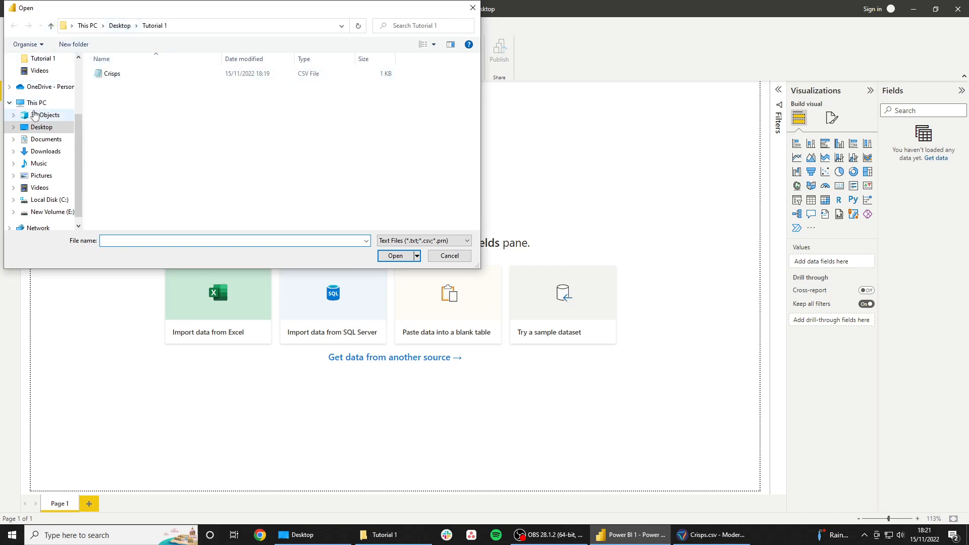
{"action": "left_click", "coordinate": [41, 127]}
{"action": "double_click", "coordinate": [323, 100]}
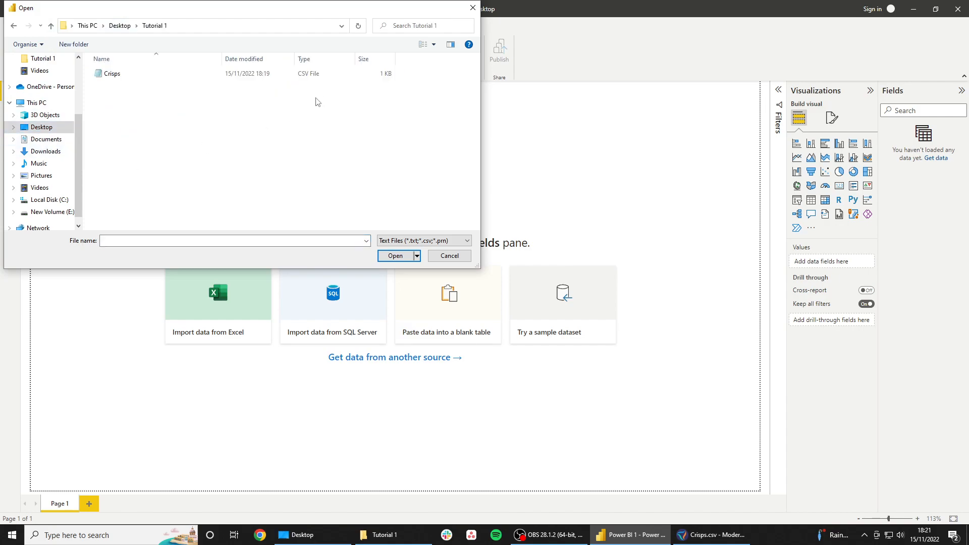
{"action": "left_click", "coordinate": [115, 74]}
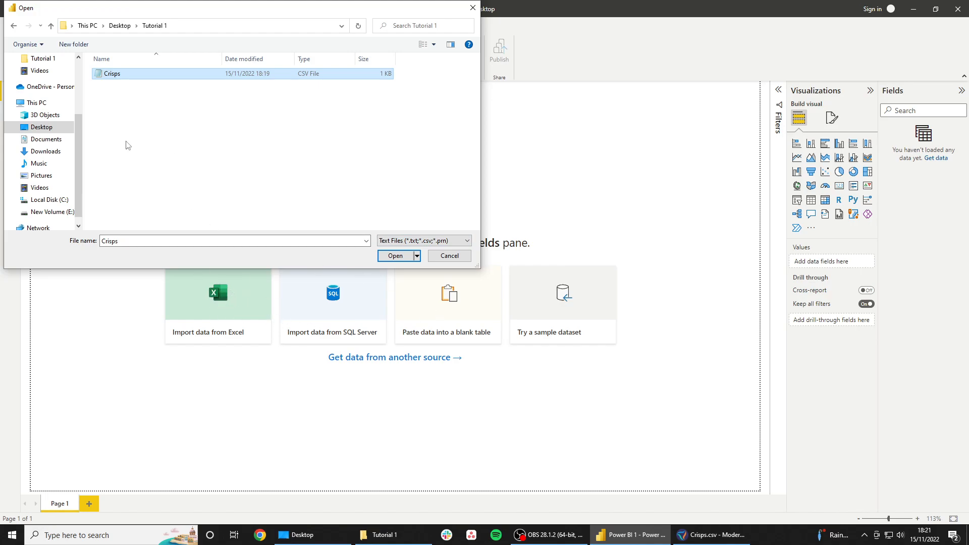
{"action": "left_click", "coordinate": [403, 256]}
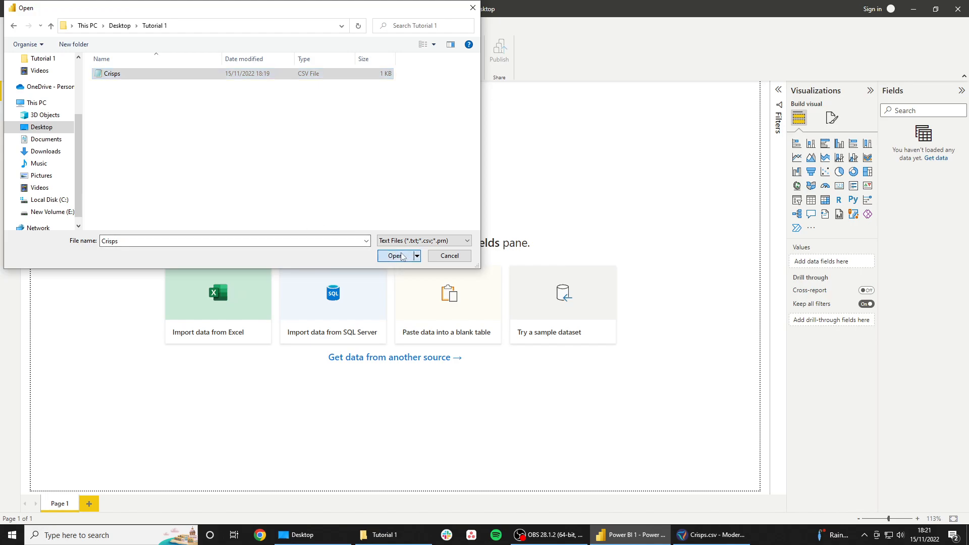
{"action": "left_click", "coordinate": [396, 256]}
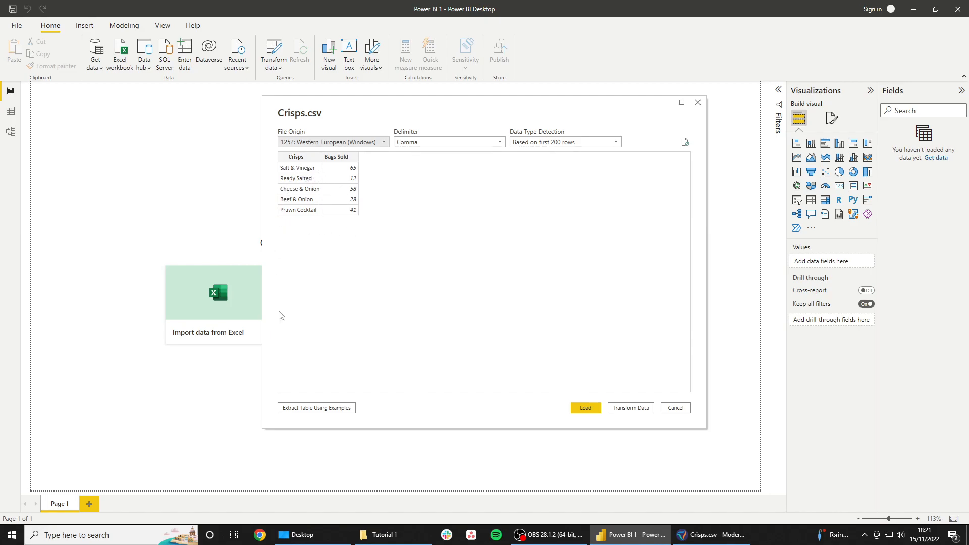
Compare the Crisps.csv import preview with the table in Modern CSV, and load the data into the report.
{"action": "left_click", "coordinate": [701, 534]}
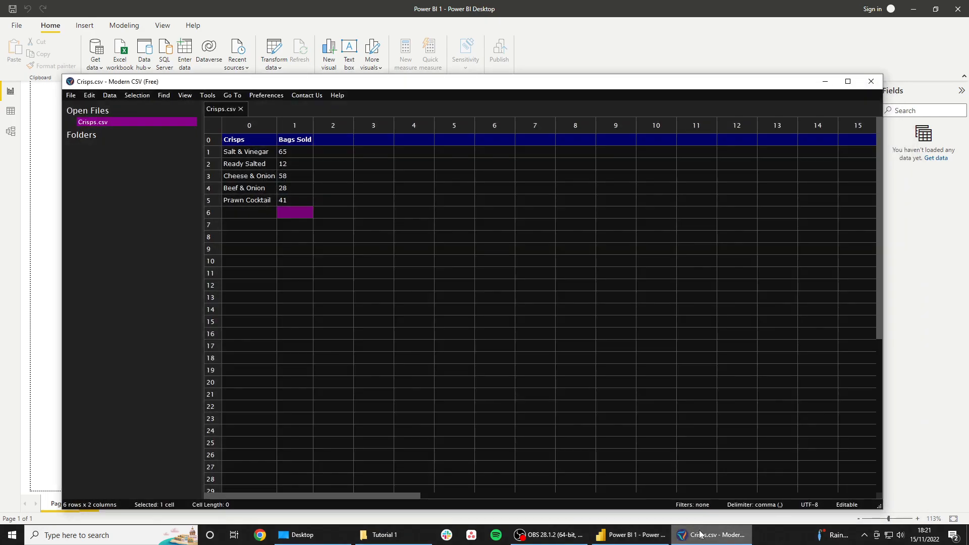
{"action": "left_click", "coordinate": [701, 538]}
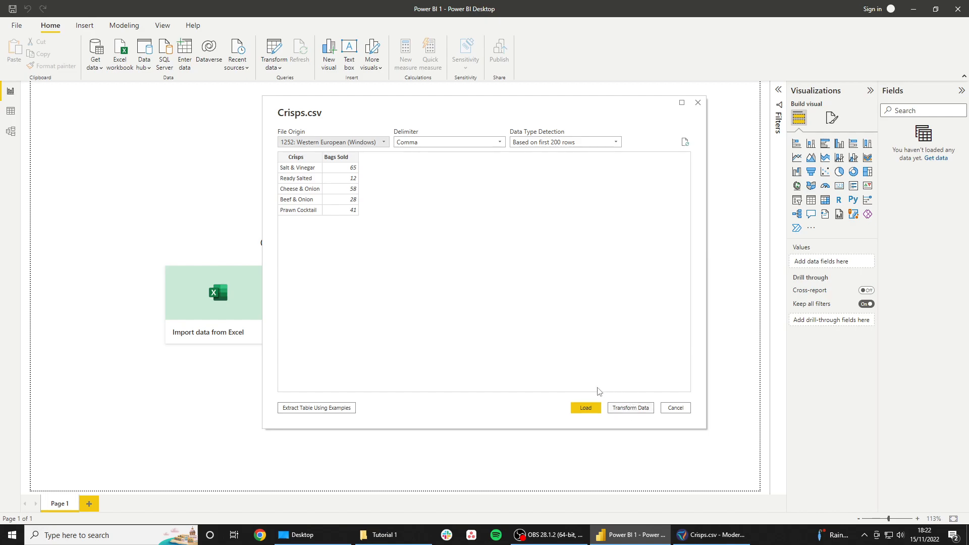
{"action": "left_click", "coordinate": [586, 407]}
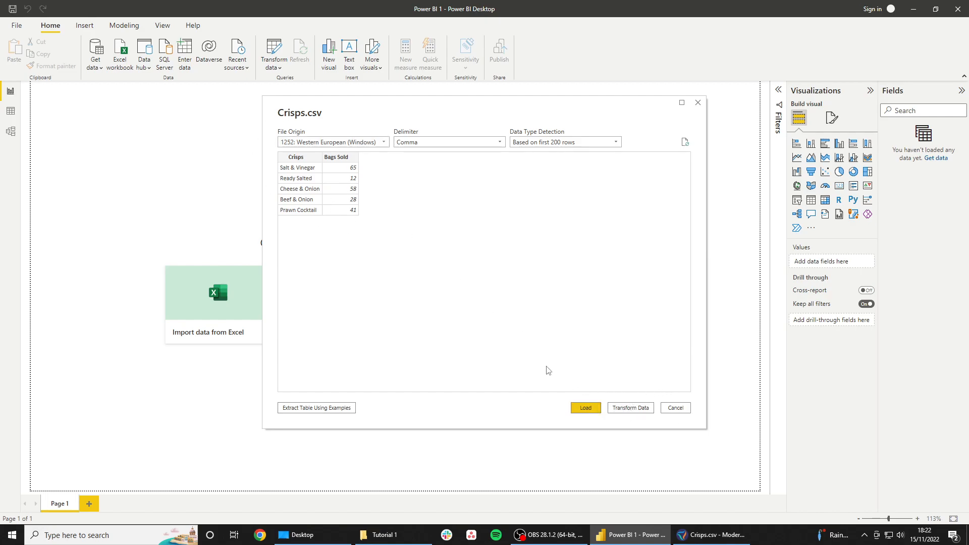
{"action": "left_click", "coordinate": [585, 408]}
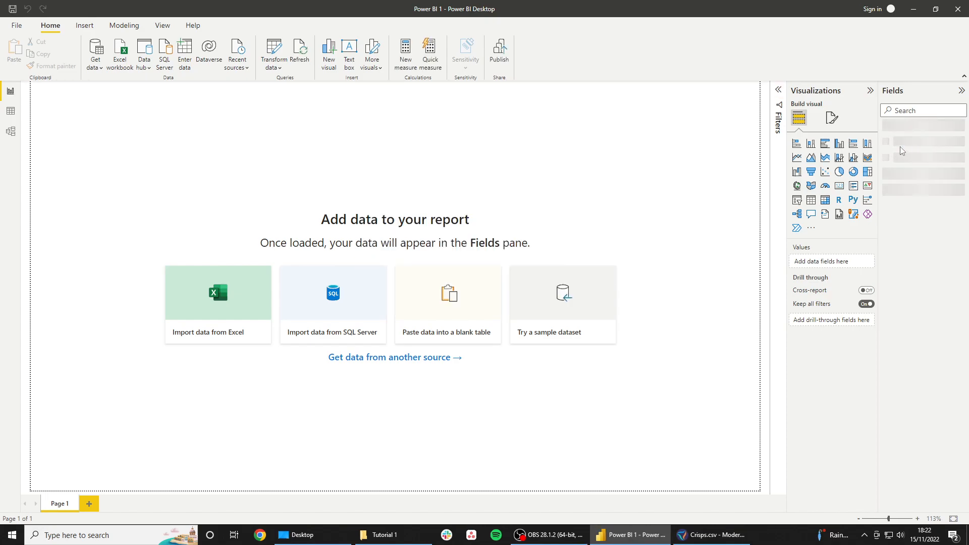
{"action": "left_click", "coordinate": [886, 132]}
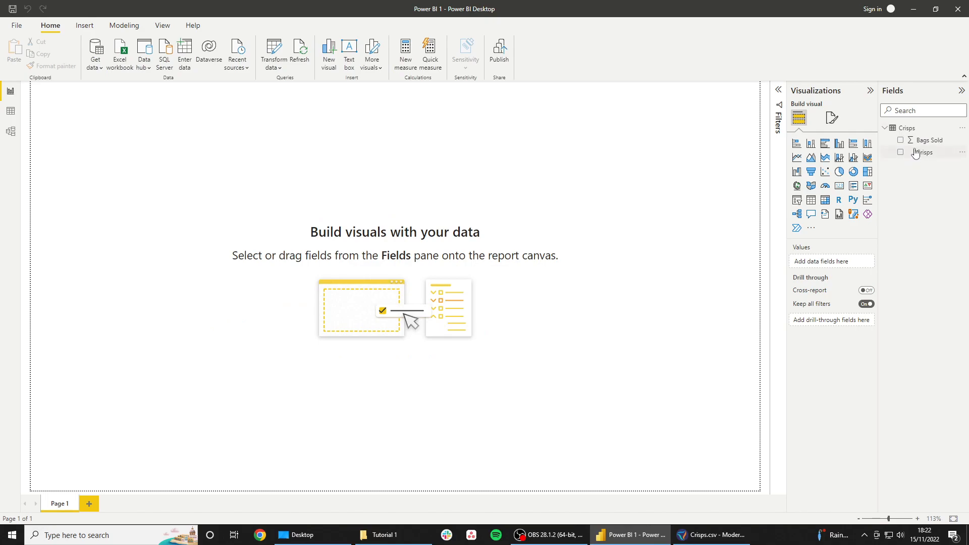
Compare the columns of Crisps.csv in Modern CSV with the fields loaded into the Power BI Desktop report.
{"action": "left_click", "coordinate": [699, 536]}
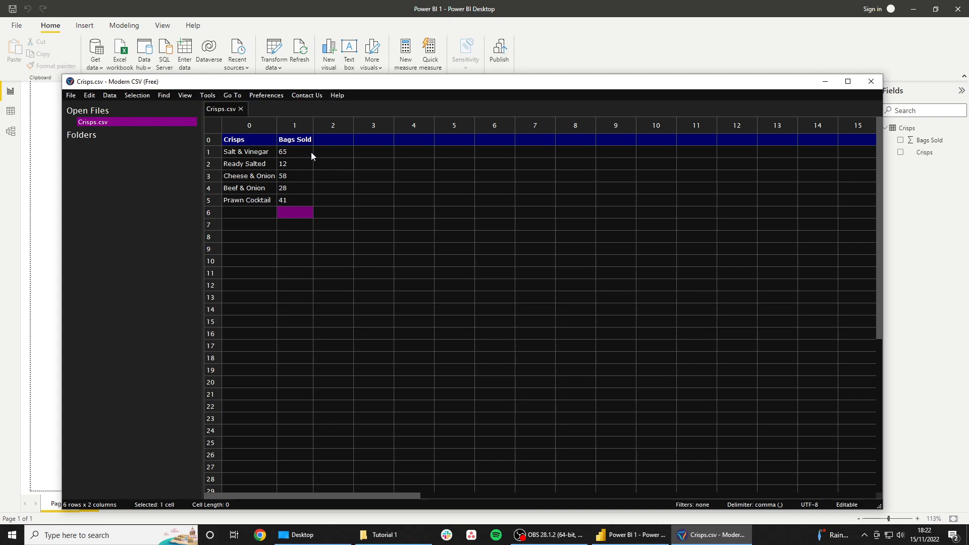
{"action": "left_click", "coordinate": [825, 81]}
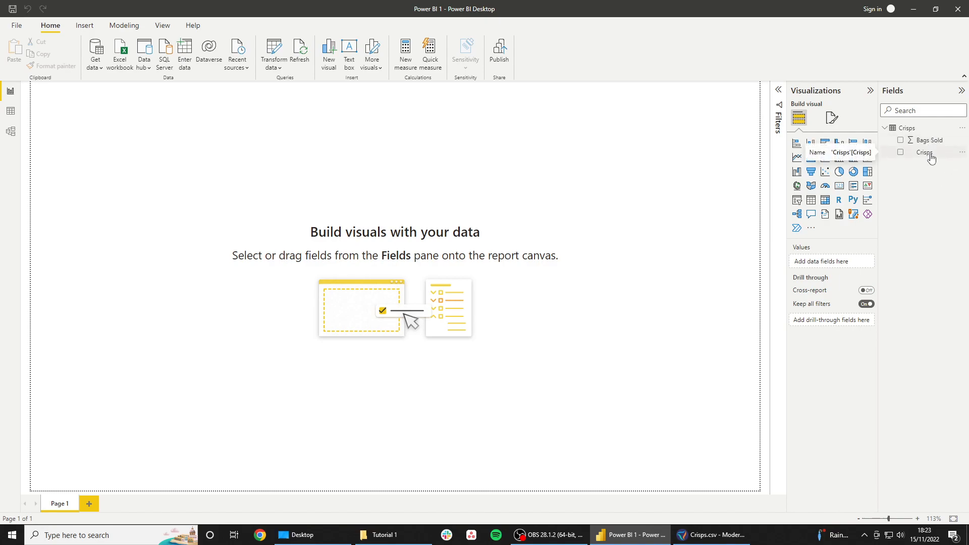
{"action": "left_click", "coordinate": [712, 535]}
{"action": "left_click", "coordinate": [701, 543]}
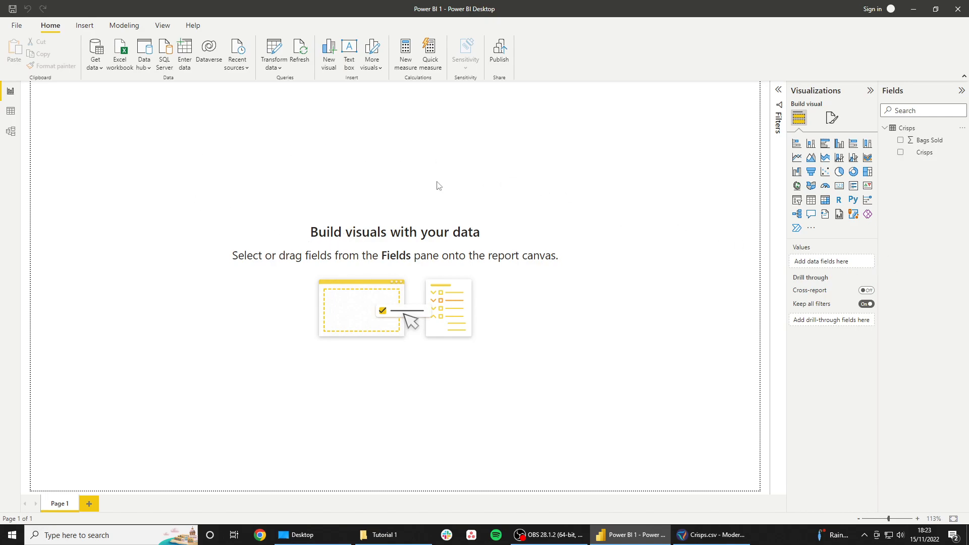
Add a donut chart to the empty report page and enlarge it to about half the page width.
{"action": "double_click", "coordinate": [416, 151]}
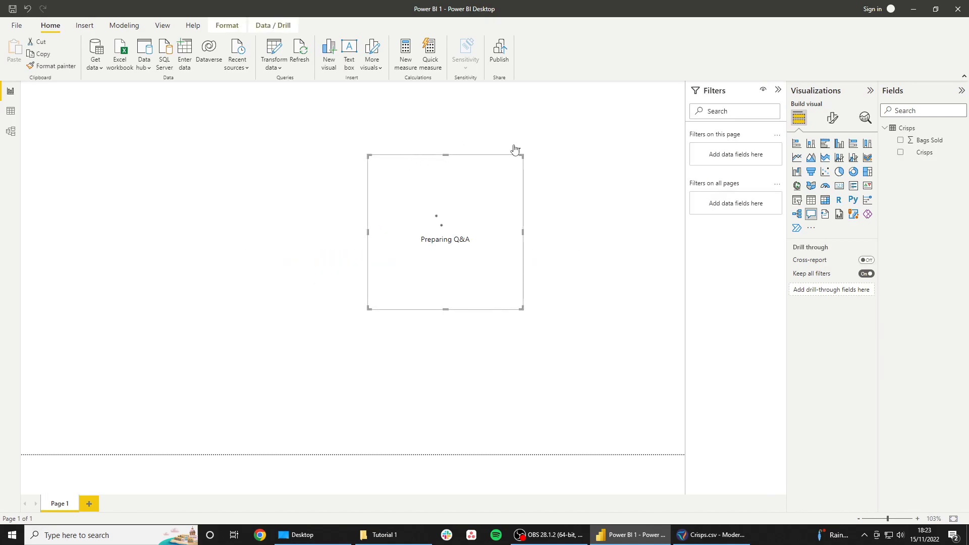
{"action": "left_click", "coordinate": [509, 171]}
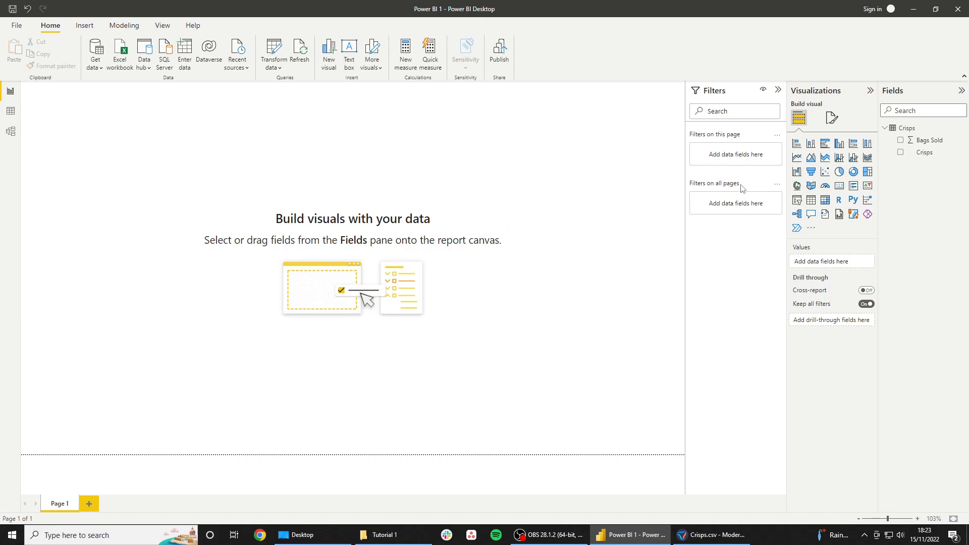
{"action": "left_click", "coordinate": [853, 172]}
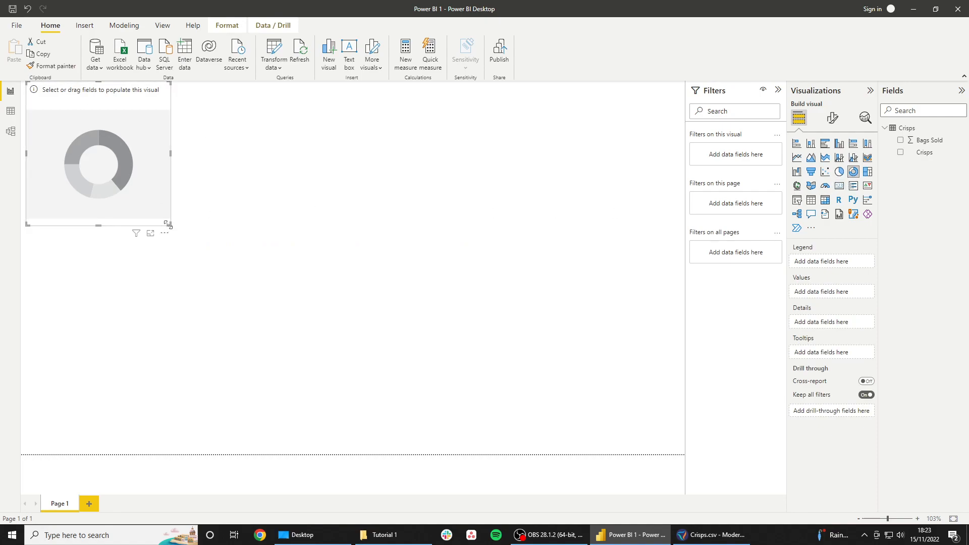
{"action": "left_click_drag", "start_coordinate": [169, 224], "coordinate": [366, 355]}
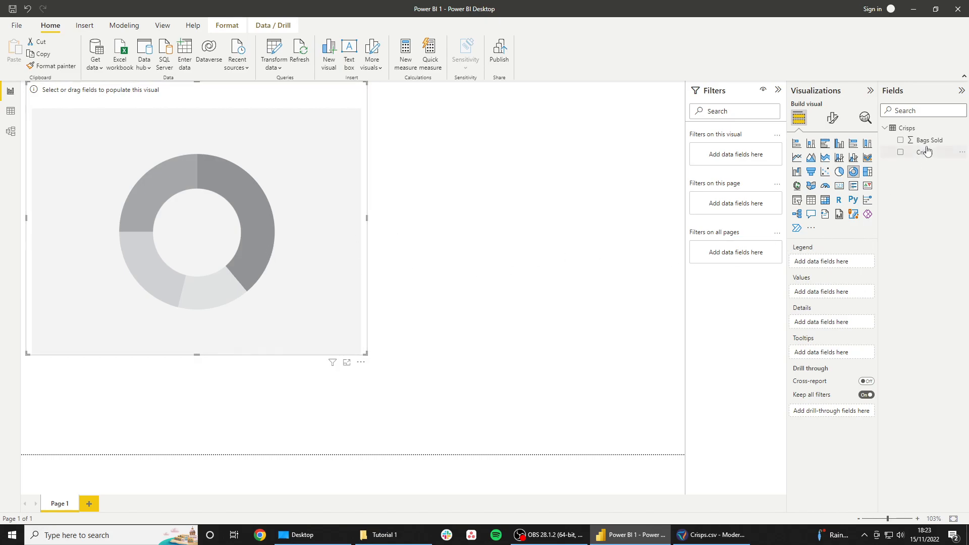
Assign Crisps as the donut chart's legend and Bags Sold as its values, and shrink the chart slightly.
{"action": "left_click_drag", "start_coordinate": [935, 152], "coordinate": [851, 264]}
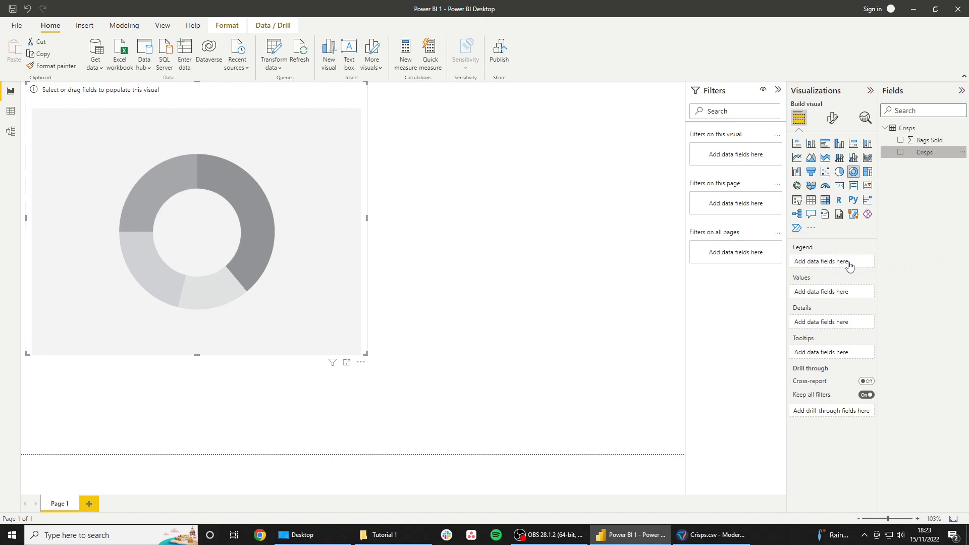
{"action": "left_click_drag", "start_coordinate": [928, 141], "coordinate": [839, 298]}
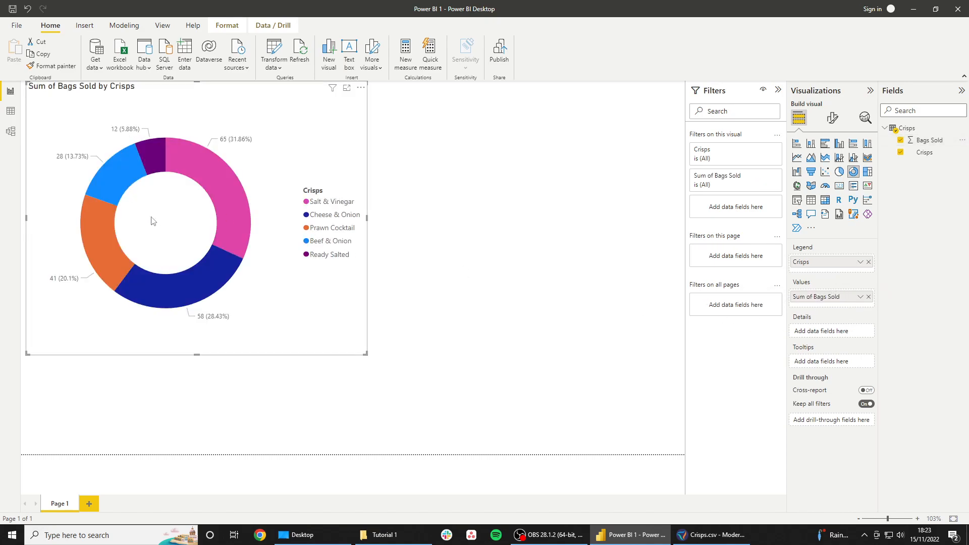
{"action": "left_click_drag", "start_coordinate": [366, 354], "coordinate": [291, 310]}
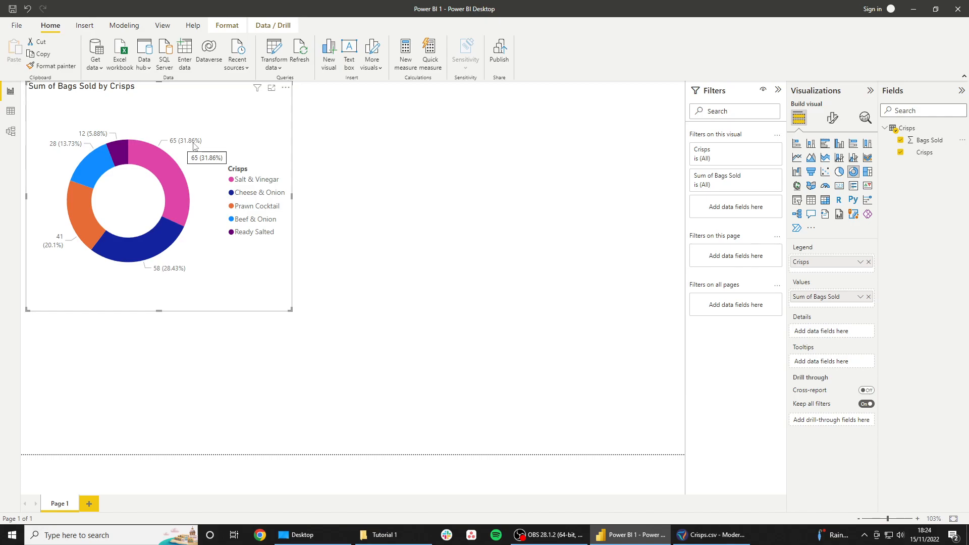
{"action": "mouse_move", "coordinate": [172, 172]}
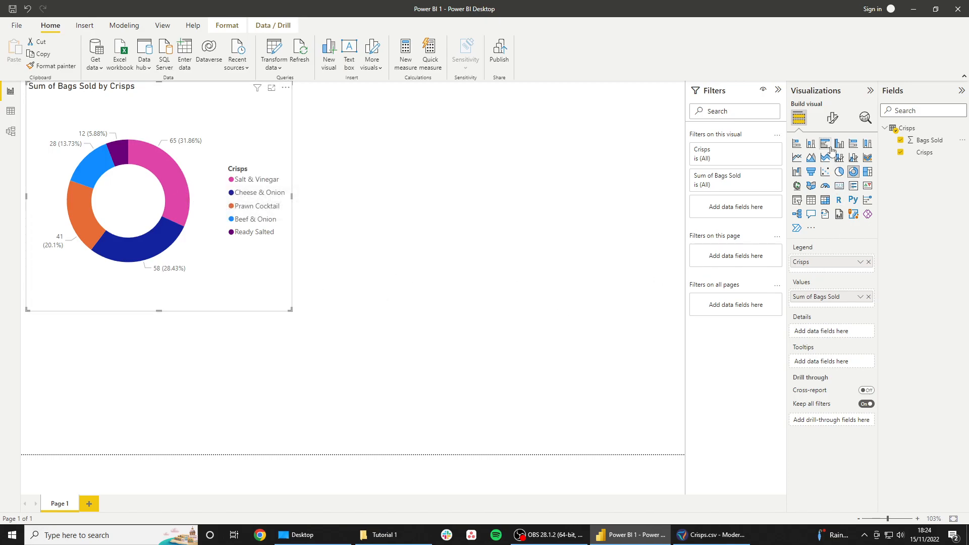
Examine the donut chart's formatting options for detail labels, general settings and the legend.
{"action": "left_click", "coordinate": [832, 119]}
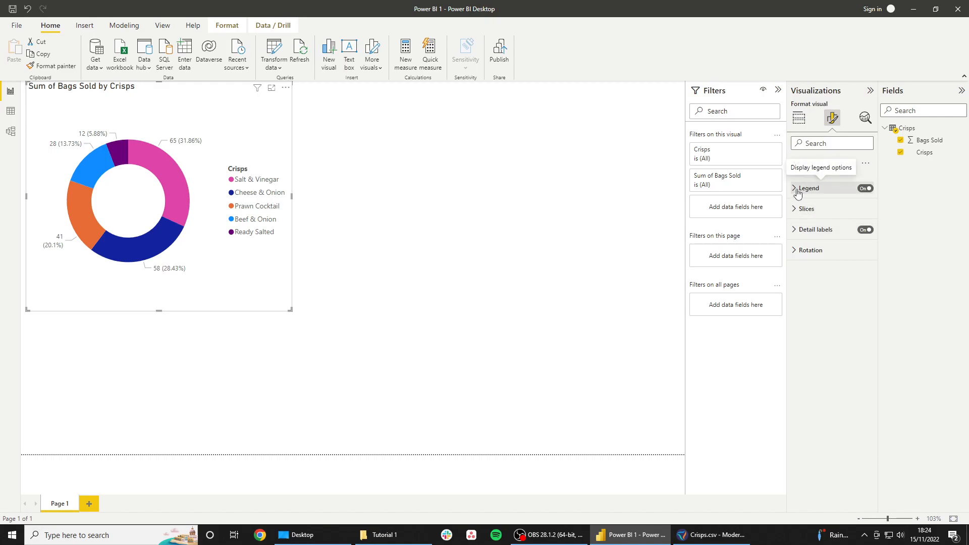
{"action": "left_click", "coordinate": [797, 230]}
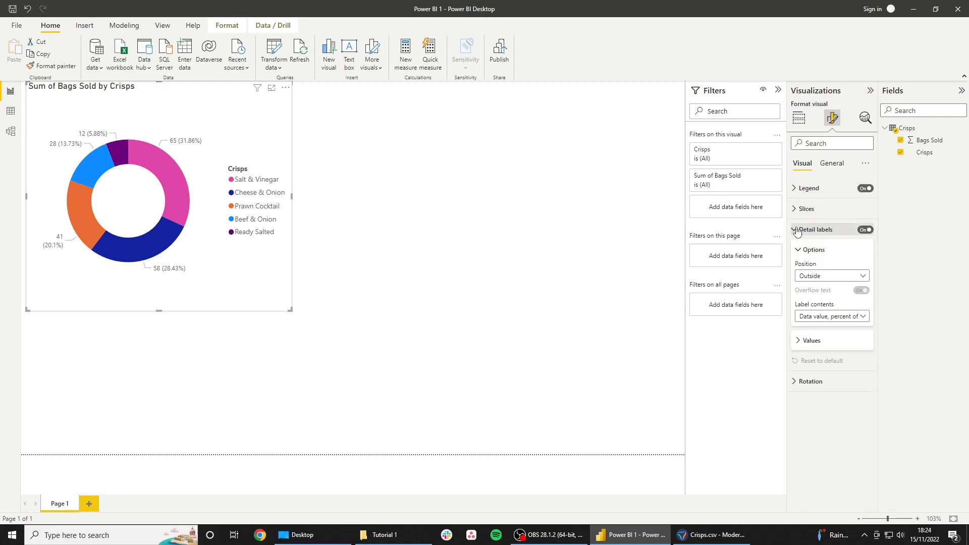
{"action": "left_click", "coordinate": [797, 341]}
{"action": "scroll", "coordinate": [797, 341], "scroll_direction": "down", "scroll_amount": 1}
{"action": "scroll", "coordinate": [807, 303], "scroll_direction": "up", "scroll_amount": 1}
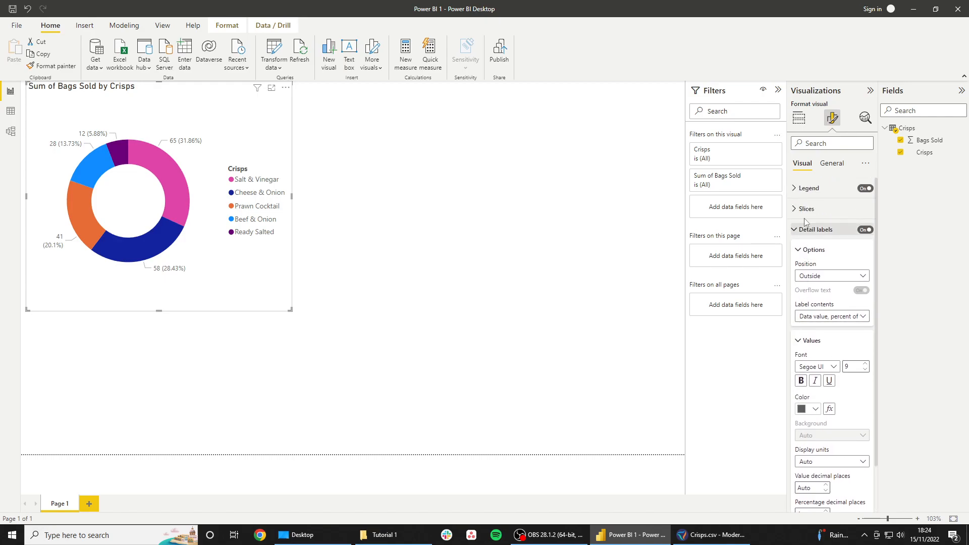
{"action": "left_click", "coordinate": [797, 230]}
{"action": "left_click", "coordinate": [832, 163]}
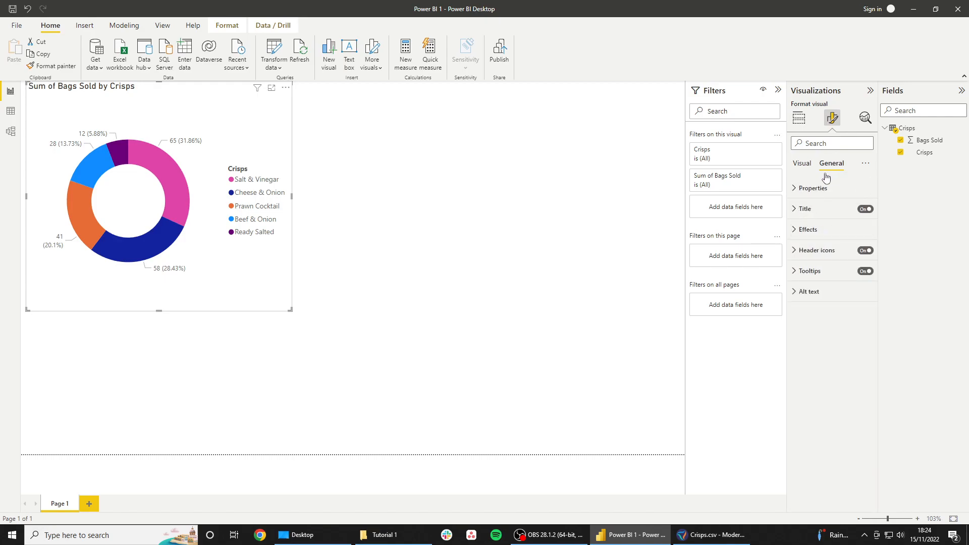
{"action": "left_click", "coordinate": [802, 164]}
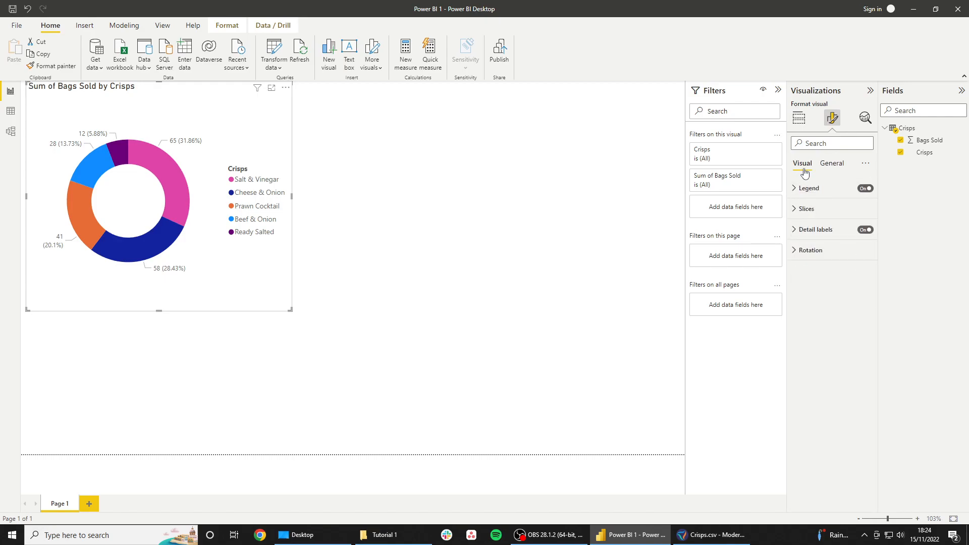
{"action": "left_click", "coordinate": [800, 188]}
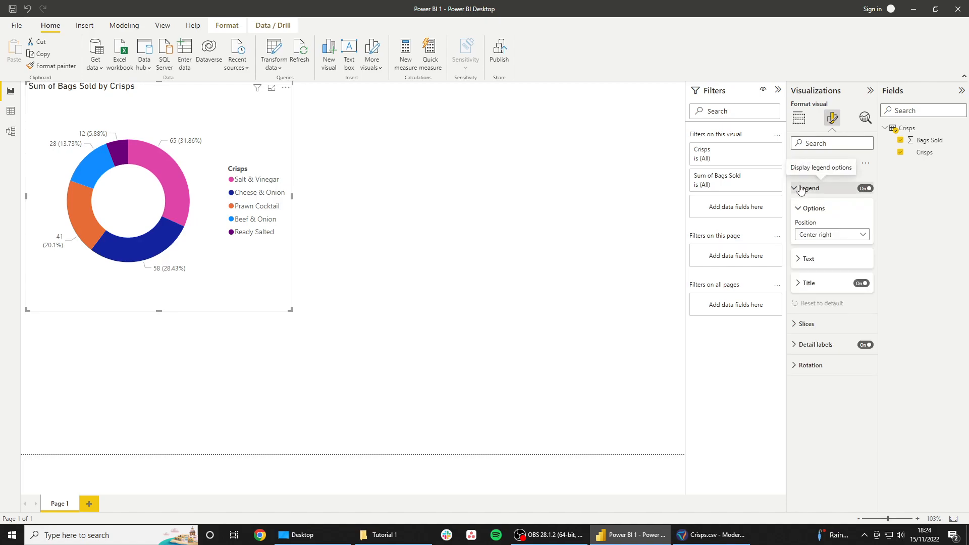
{"action": "left_click", "coordinate": [801, 188]}
Recolour the donut chart's Salt & Vinegar slice to a custom bright green, #52FF37.
{"action": "left_click", "coordinate": [800, 205]}
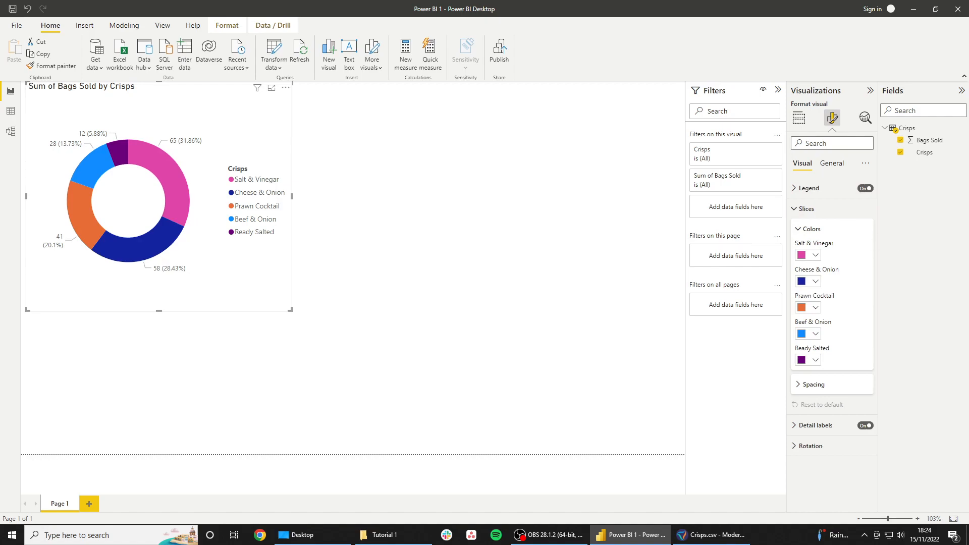
{"action": "left_click", "coordinate": [812, 262]}
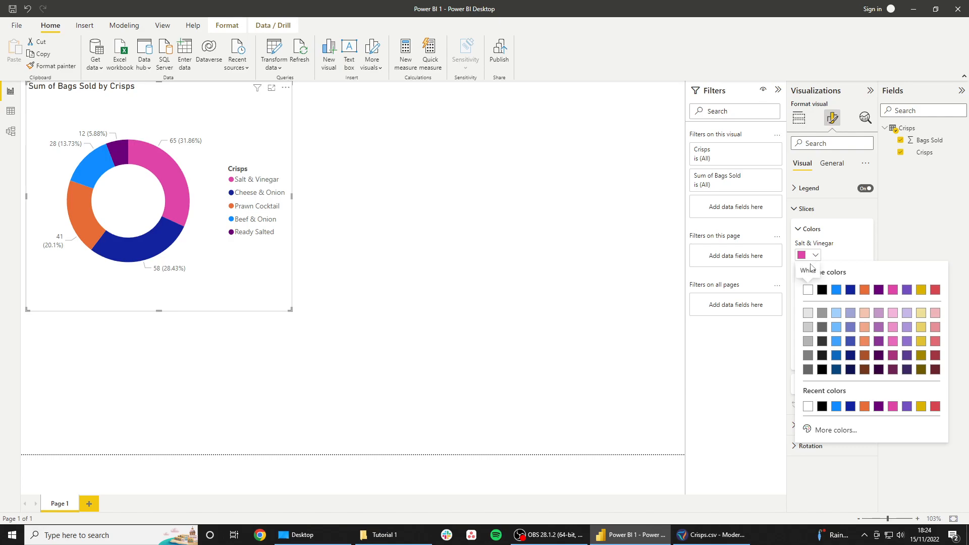
{"action": "left_click", "coordinate": [833, 430]}
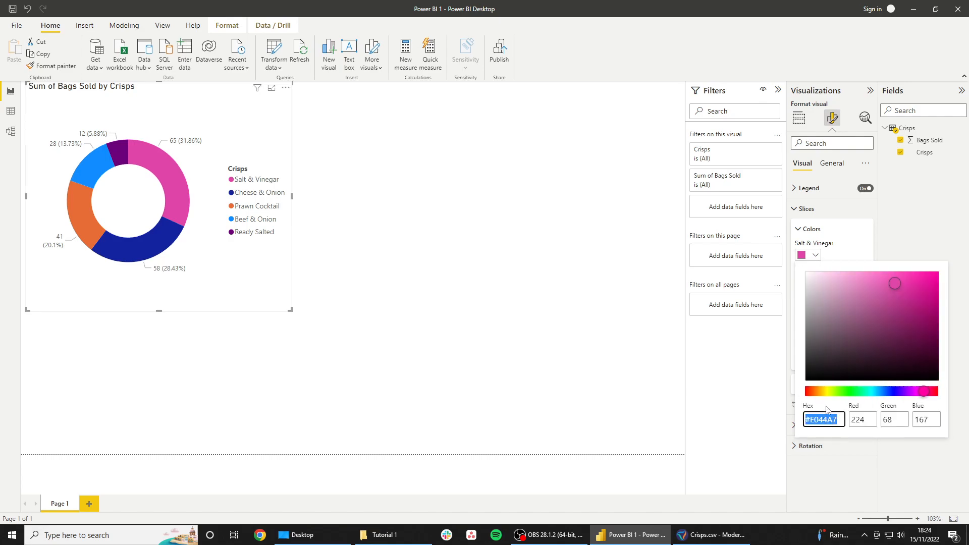
{"action": "left_click", "coordinate": [846, 391]}
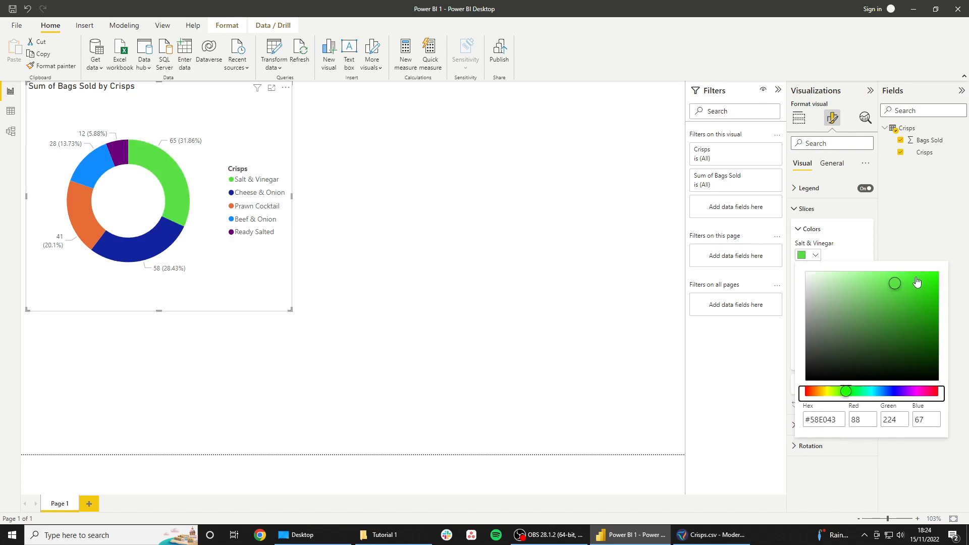
{"action": "left_click_drag", "start_coordinate": [898, 286], "coordinate": [906, 270]}
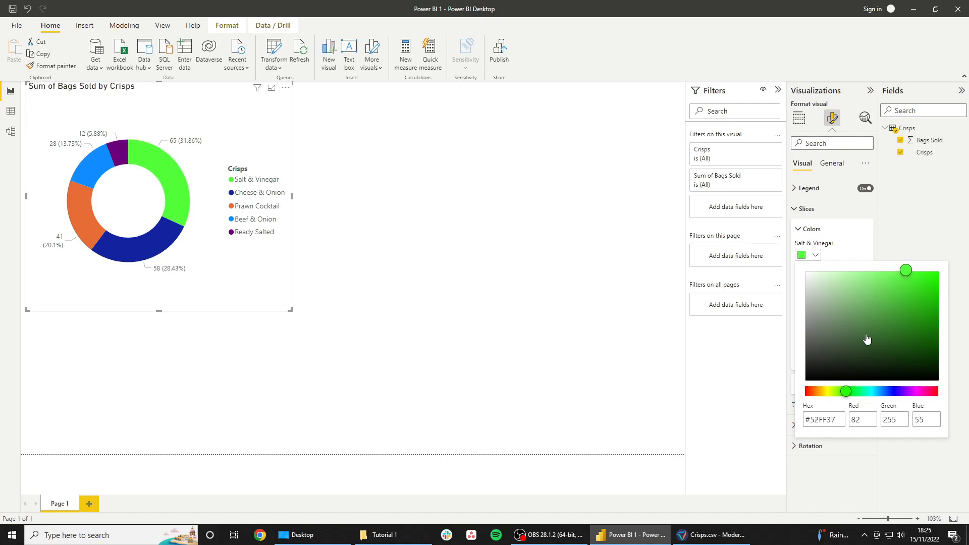
{"action": "left_click", "coordinate": [846, 251]}
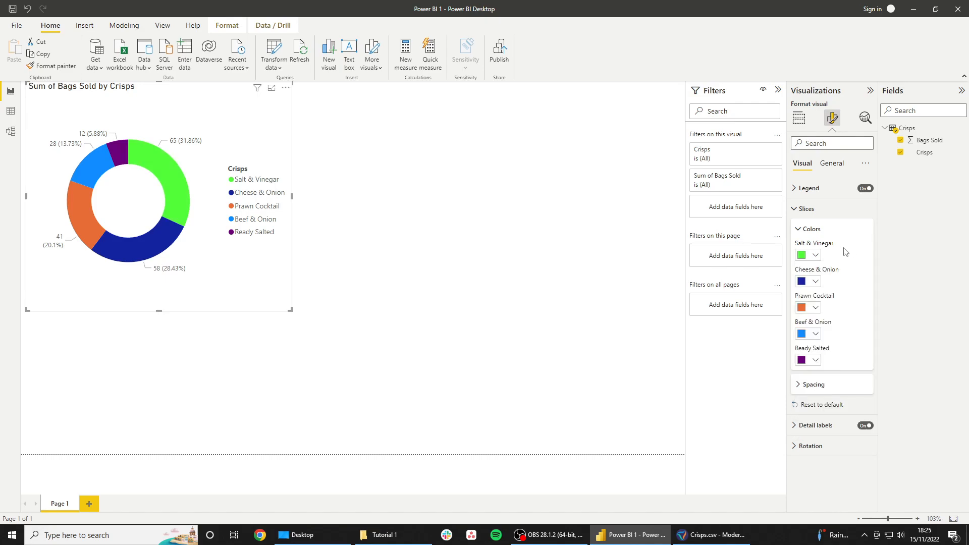
Soften the Salt & Vinegar slice to a custom pale green, #93DD87.
{"action": "left_click", "coordinate": [816, 255]}
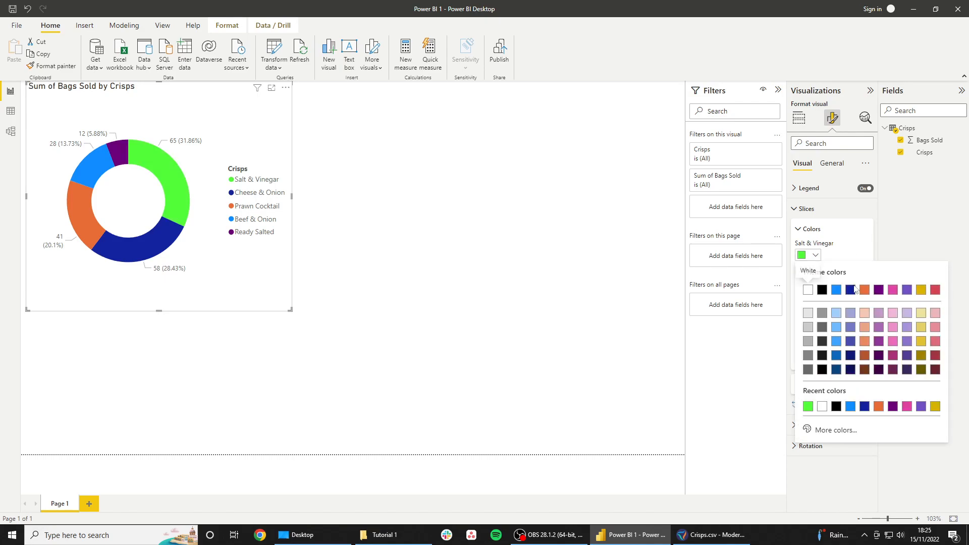
{"action": "left_click", "coordinate": [823, 431]}
{"action": "left_click_drag", "start_coordinate": [891, 278], "coordinate": [854, 292]}
{"action": "left_click", "coordinate": [867, 246]}
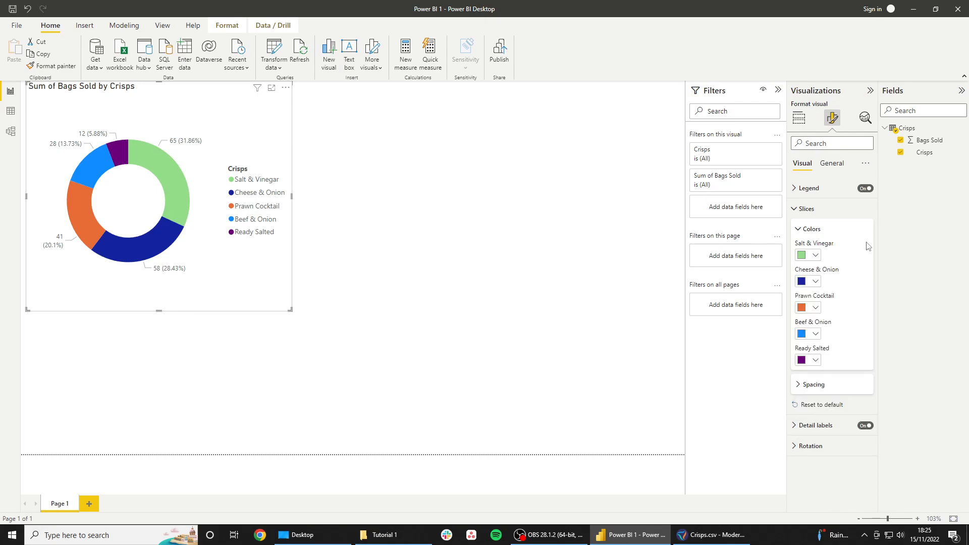
Darken the Salt & Vinegar slice to a custom medium green, #5DB24E.
{"action": "left_click", "coordinate": [815, 256]}
{"action": "left_click", "coordinate": [823, 430]}
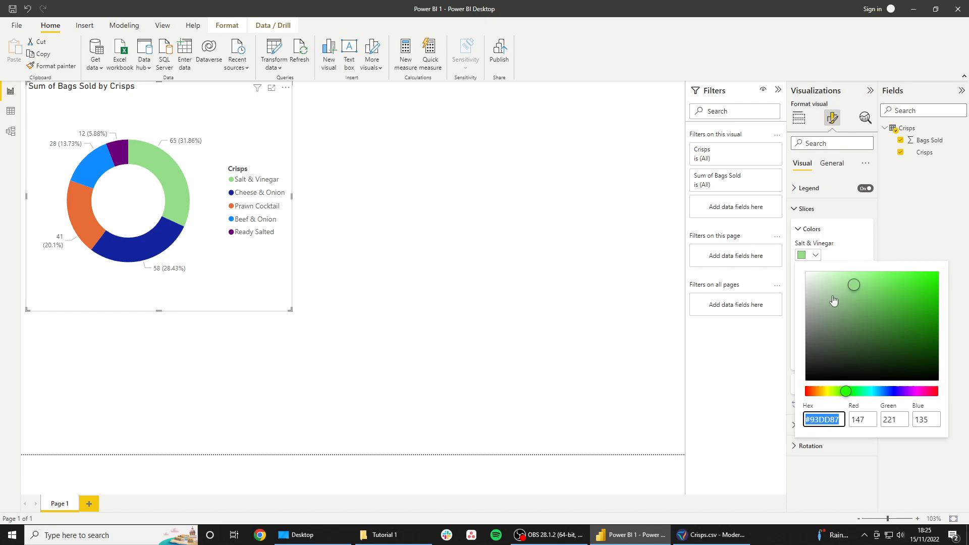
{"action": "left_click_drag", "start_coordinate": [849, 317], "coordinate": [880, 310]}
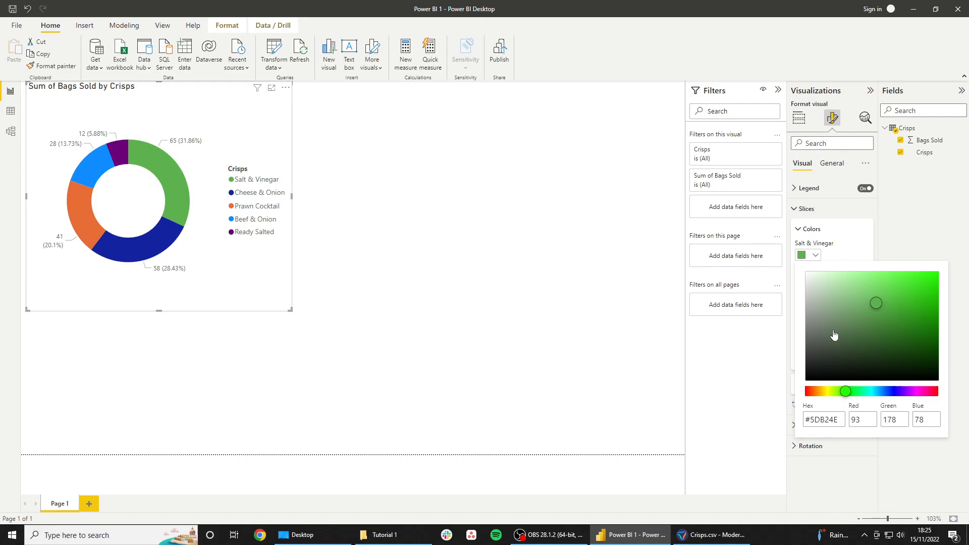
{"action": "left_click", "coordinate": [848, 246]}
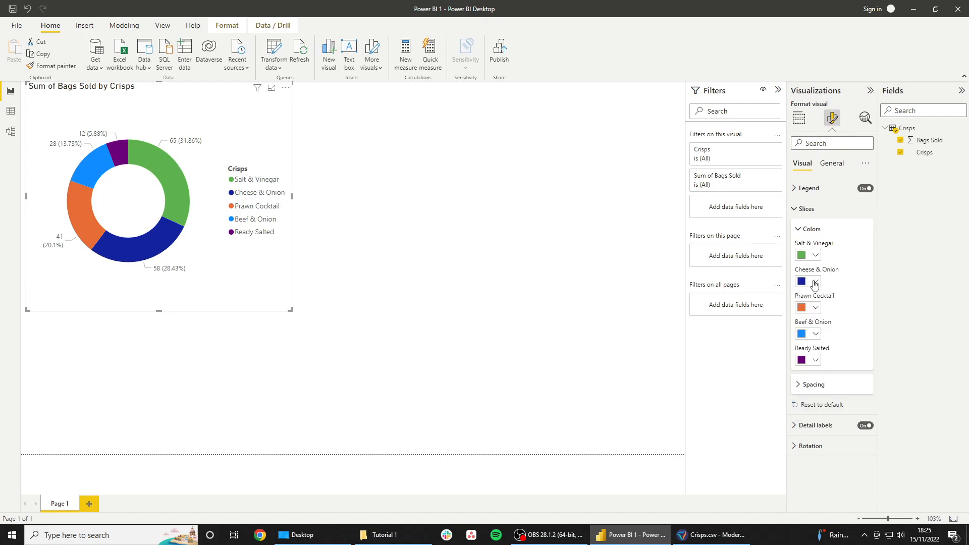
Set the Cheese & Onion slice to the bright blue theme colour and the Prawn Cocktail slice to the pink theme colour.
{"action": "left_click", "coordinate": [816, 281]}
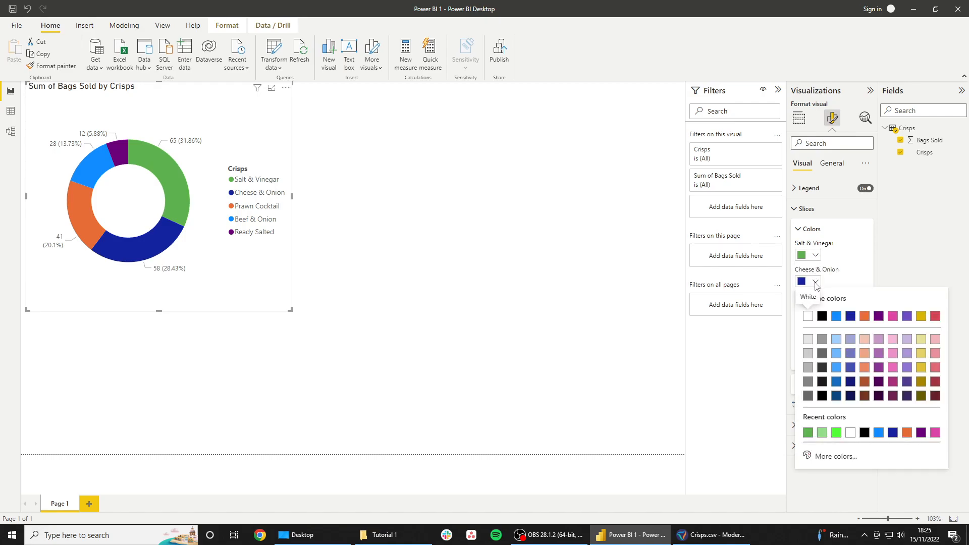
{"action": "left_click", "coordinate": [836, 317]}
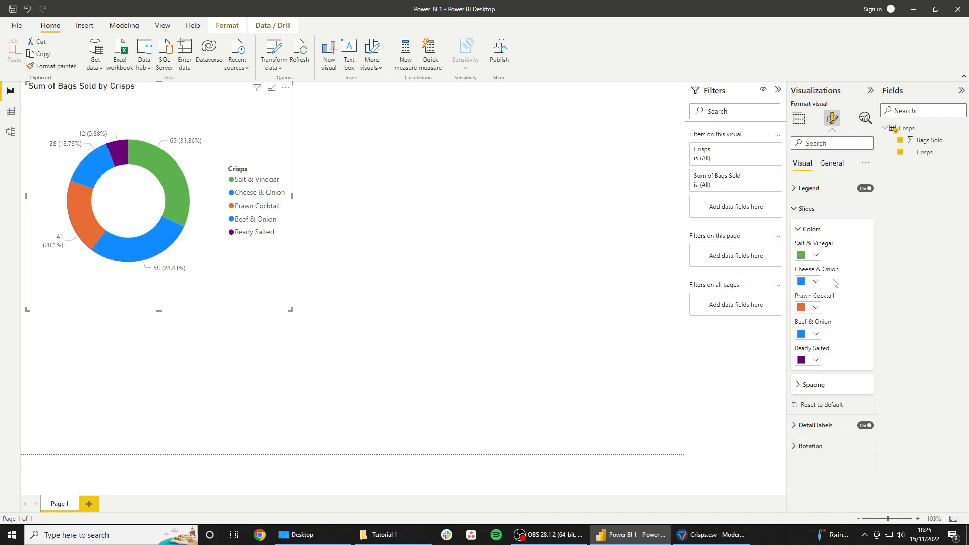
{"action": "left_click", "coordinate": [816, 308]}
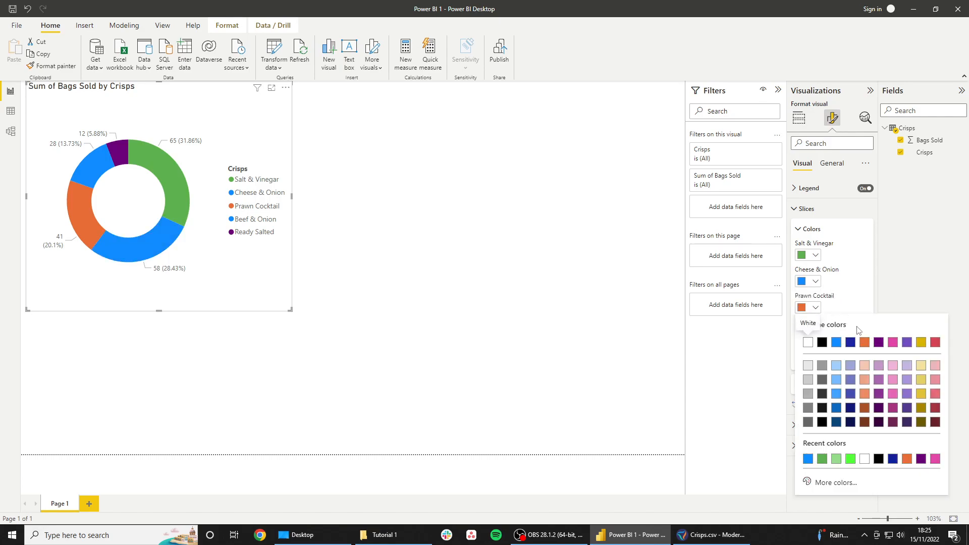
{"action": "left_click", "coordinate": [893, 342]}
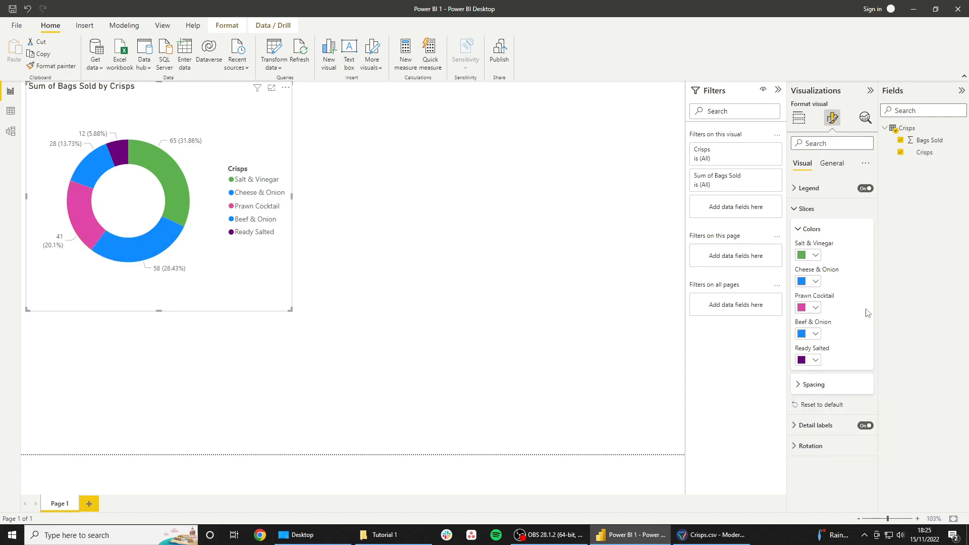
Set the Beef & Onion slice to the dark orange-brown theme shade and the Ready Salted slice to the red theme colour.
{"action": "left_click", "coordinate": [816, 333]}
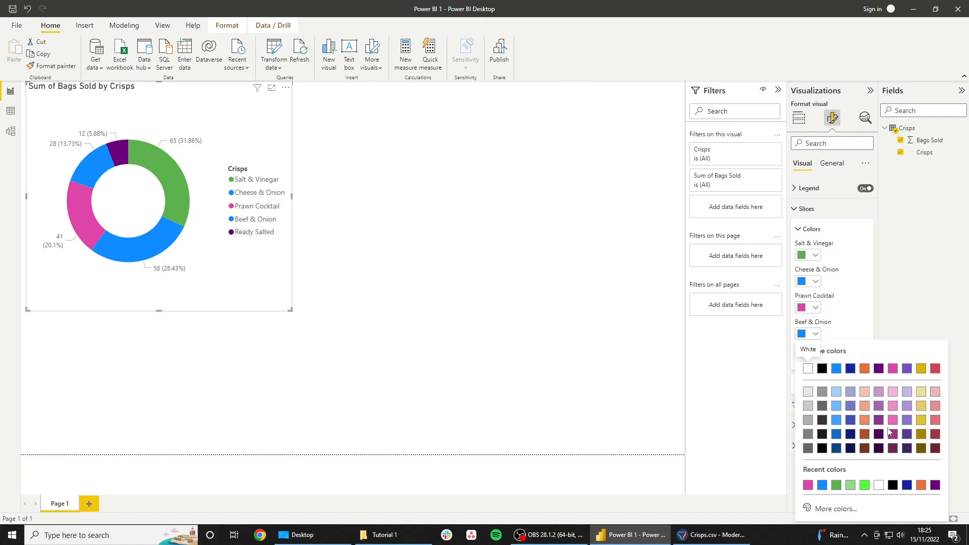
{"action": "left_click", "coordinate": [865, 437]}
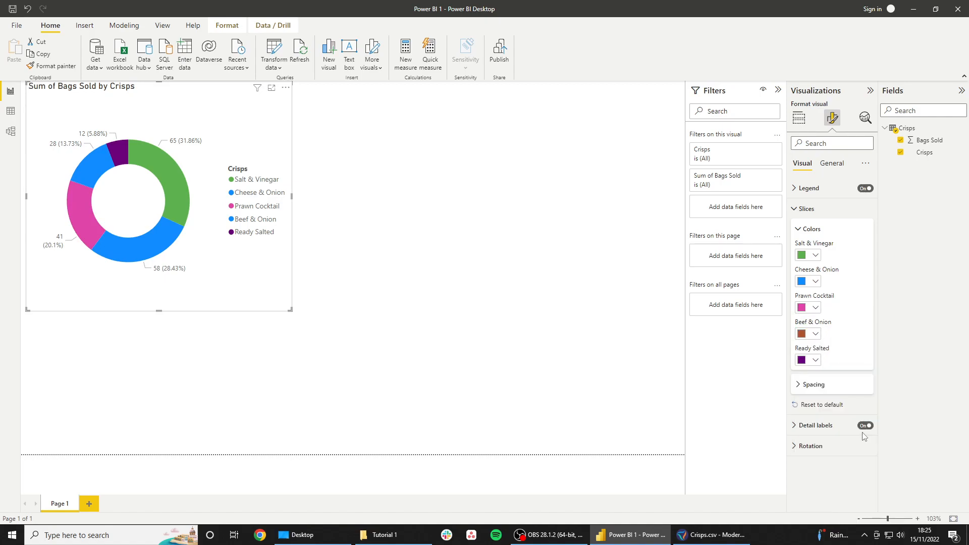
{"action": "left_click", "coordinate": [816, 360]}
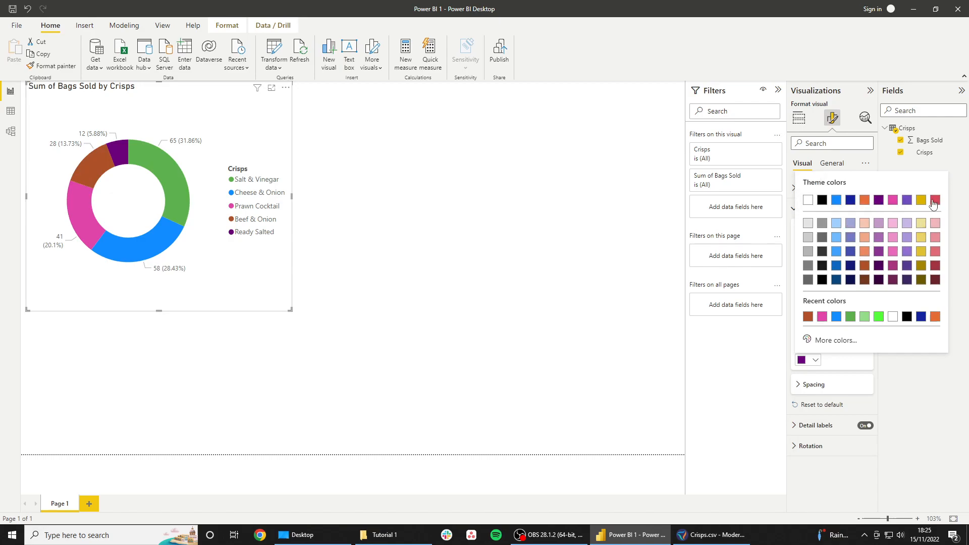
{"action": "left_click", "coordinate": [935, 200]}
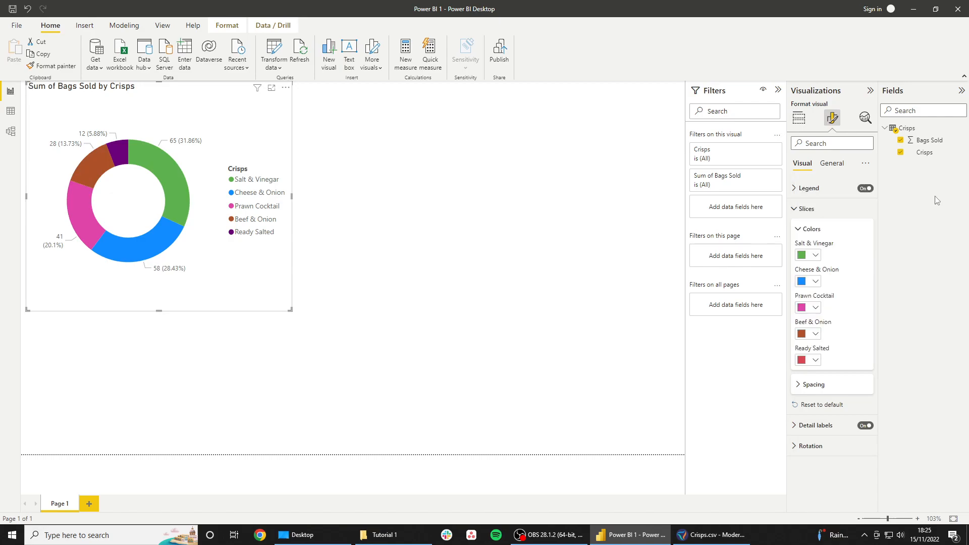
{"action": "left_click", "coordinate": [798, 230]}
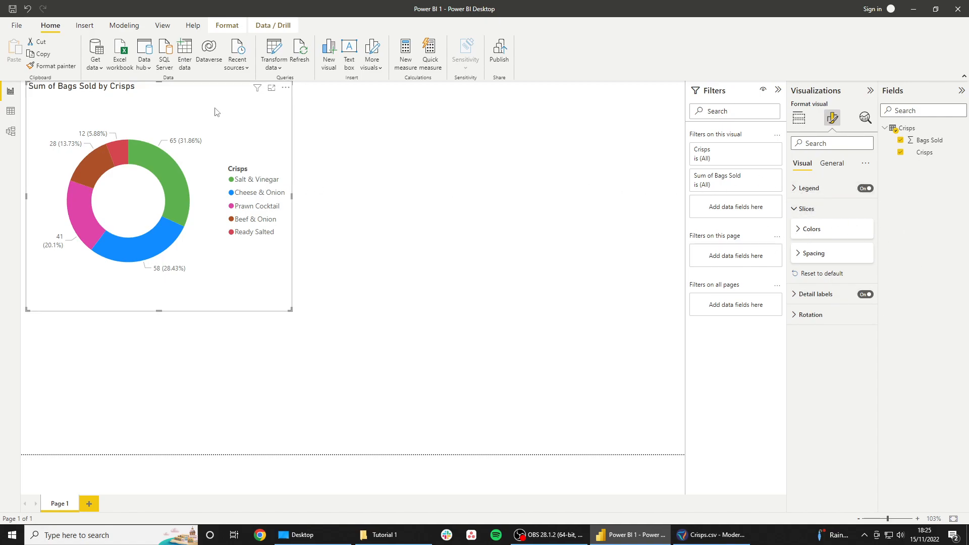
Return to the chart's build settings and shrink the donut chart slightly from its lower-right corner.
{"action": "left_click", "coordinate": [797, 120]}
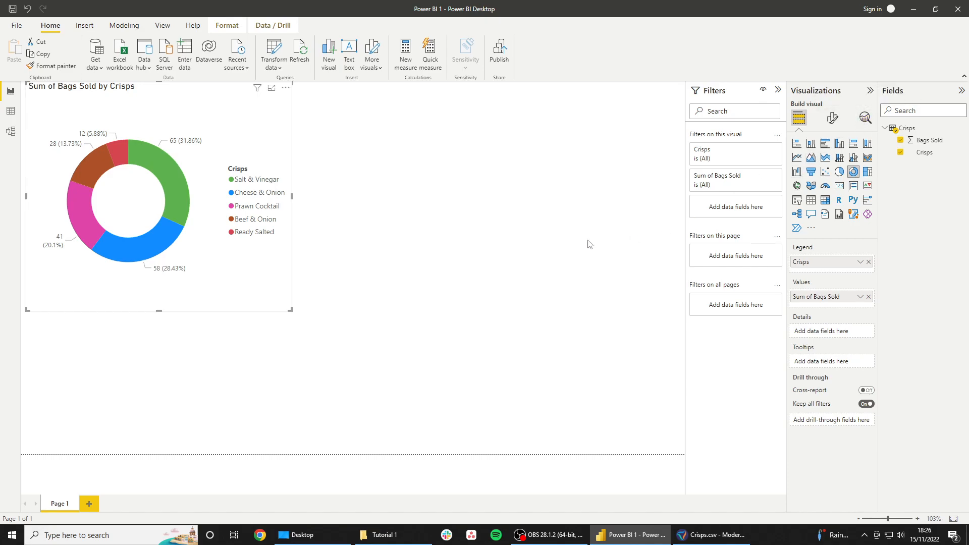
{"action": "mouse_move", "coordinate": [290, 310]}
{"action": "left_mouse_down"}
{"action": "mouse_move", "coordinate": [284, 275]}
{"action": "mouse_move", "coordinate": [286, 298]}
{"action": "left_mouse_up"}
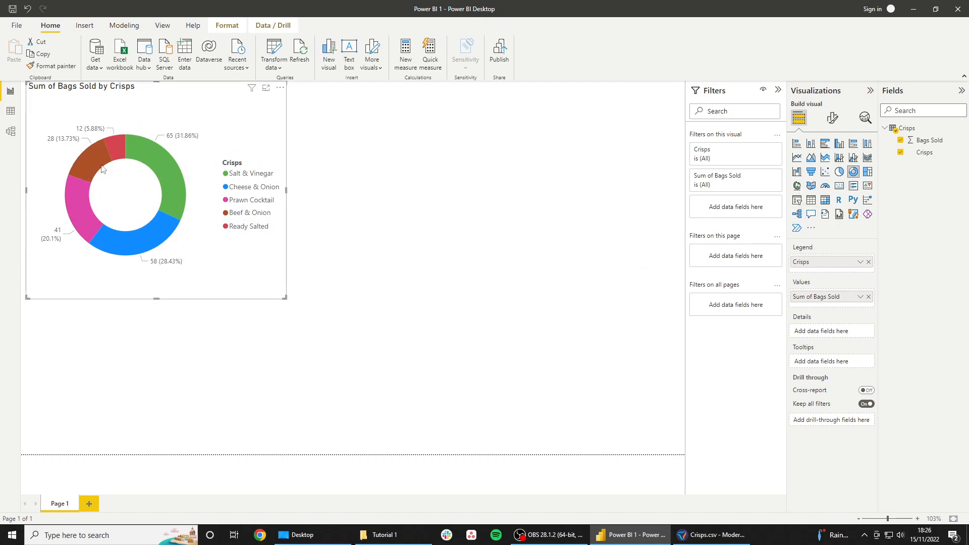
{"action": "left_click", "coordinate": [337, 197]}
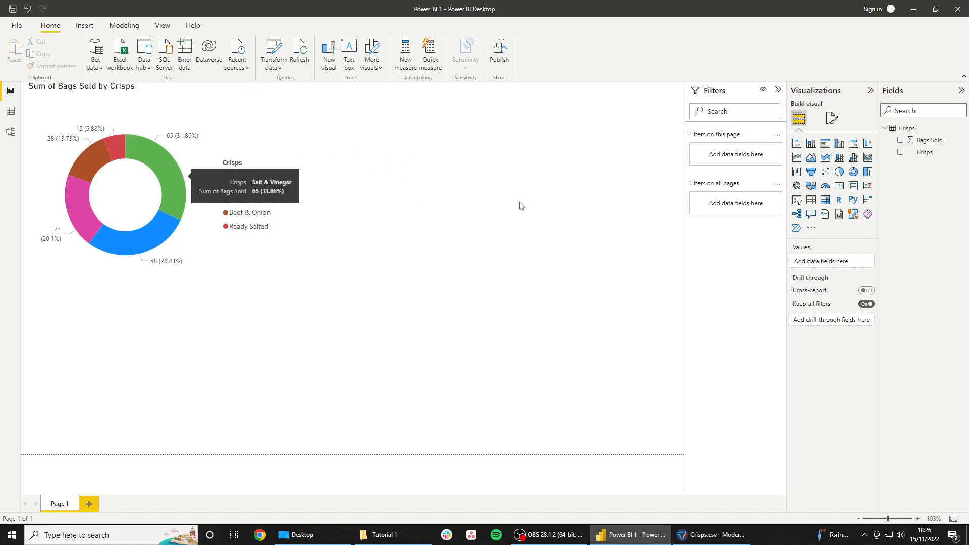
Add a stacked column chart in the report page's upper-right corner with Crisps on the X-axis and Bags Sold on the Y-axis.
{"action": "left_click", "coordinate": [811, 143]}
{"action": "left_click_drag", "start_coordinate": [220, 318], "coordinate": [668, 101]}
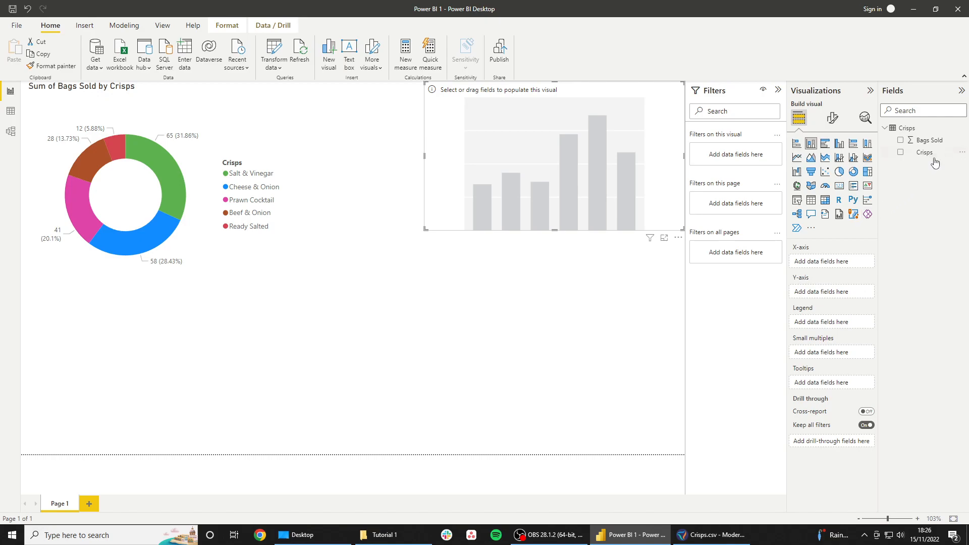
{"action": "left_click_drag", "start_coordinate": [935, 159], "coordinate": [842, 292]}
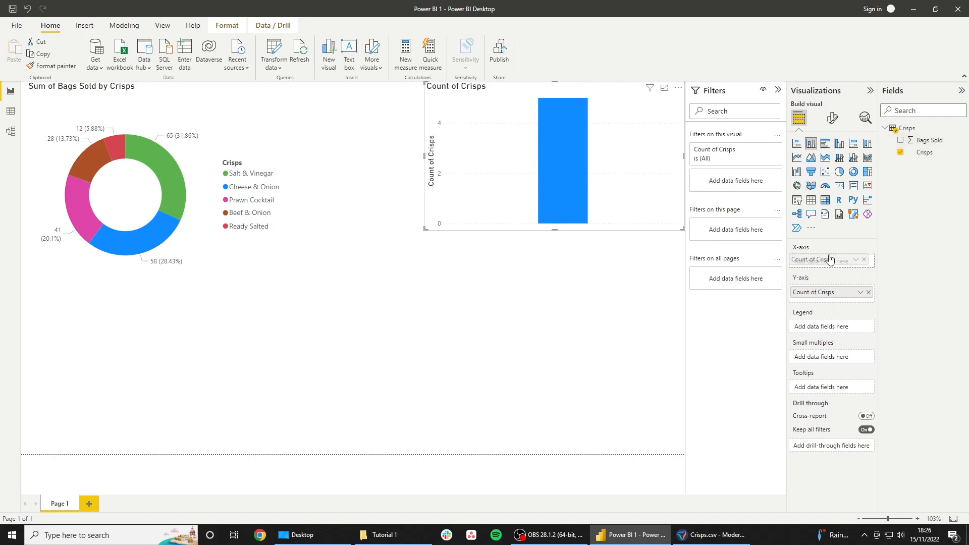
{"action": "left_click", "coordinate": [868, 292]}
{"action": "left_click_drag", "start_coordinate": [937, 142], "coordinate": [818, 291]}
{"action": "left_click_drag", "start_coordinate": [925, 152], "coordinate": [835, 269]}
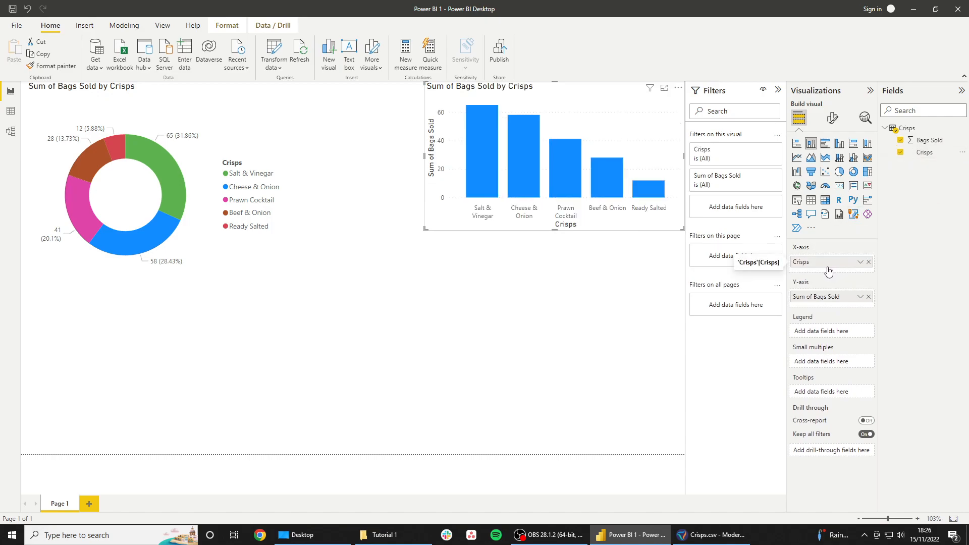
Inspect the column chart's values, cross-highlight Prawn Cocktail from the donut chart, and clear the highlight.
{"action": "mouse_move", "coordinate": [481, 116]}
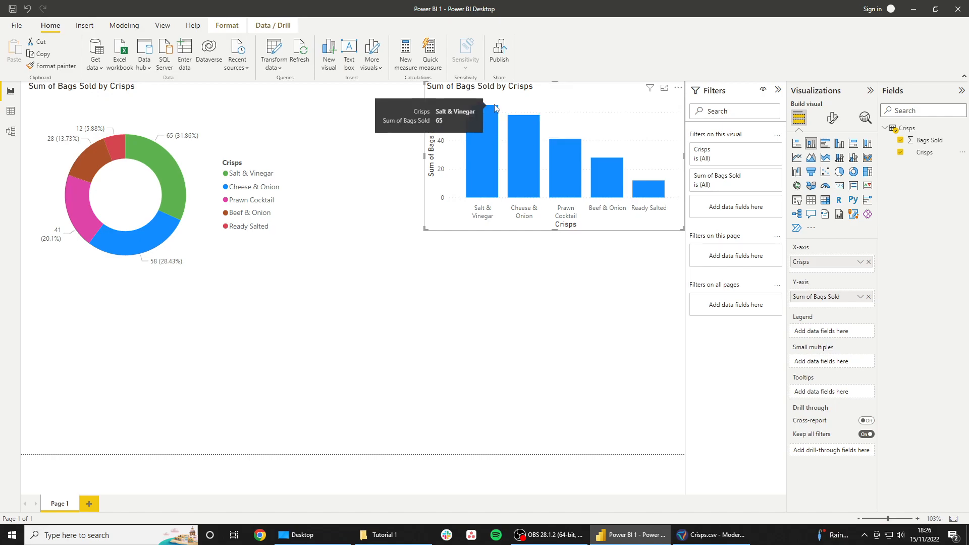
{"action": "mouse_move", "coordinate": [525, 129]}
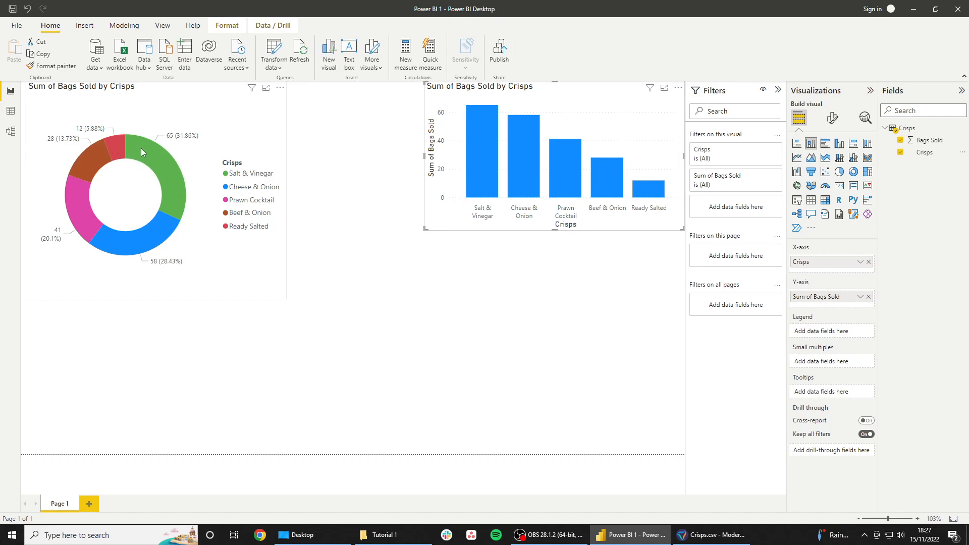
{"action": "left_click", "coordinate": [73, 200]}
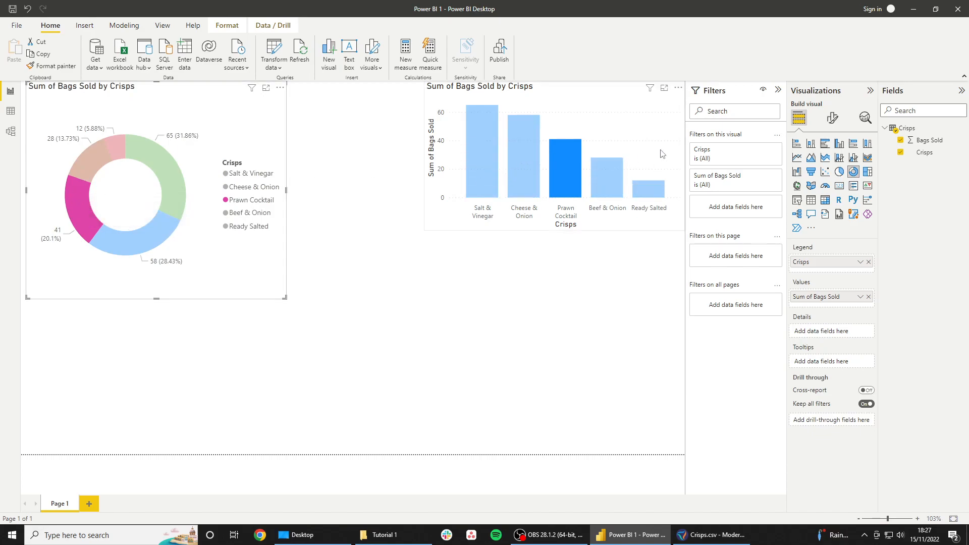
{"action": "left_click", "coordinate": [78, 205]}
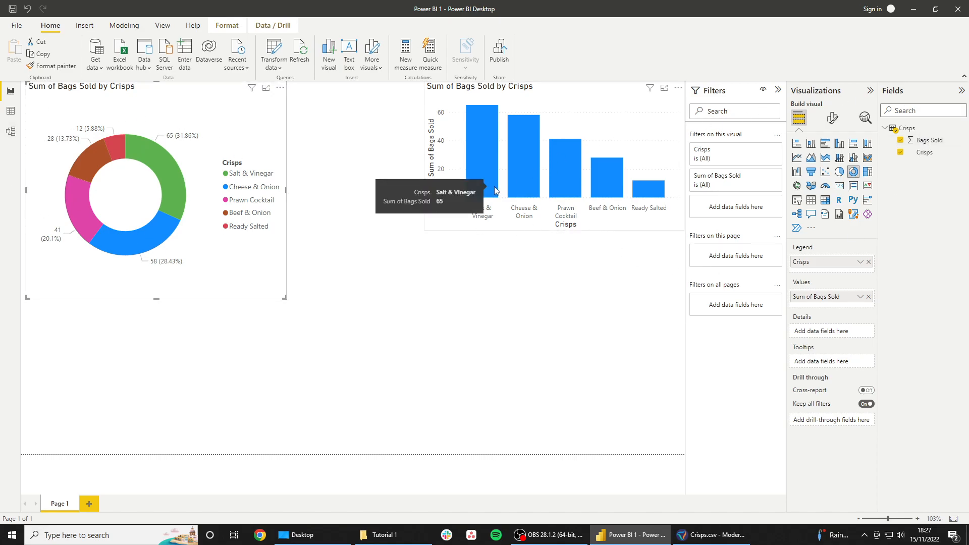
Add a slicer on the Crisps field and place it below the column chart.
{"action": "left_click", "coordinate": [457, 303]}
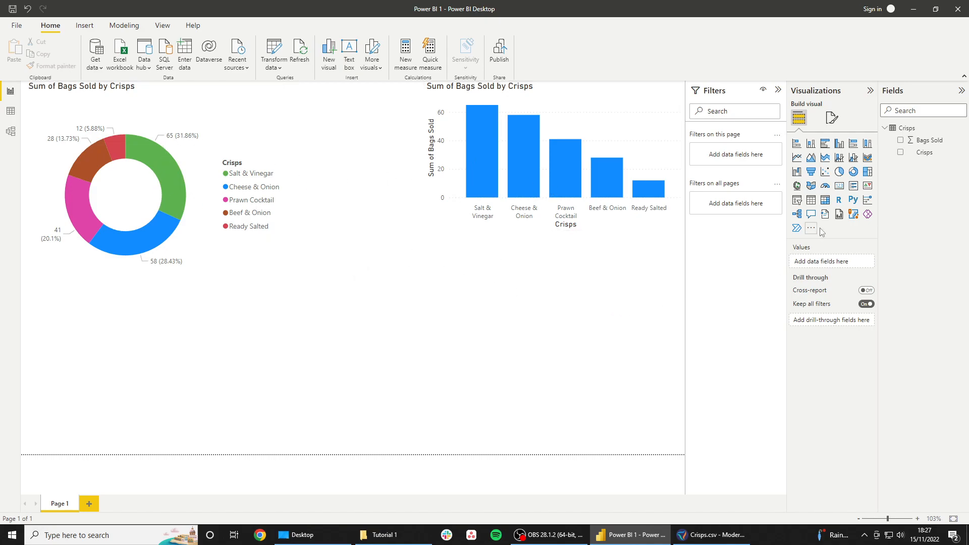
{"action": "left_click", "coordinate": [798, 200]}
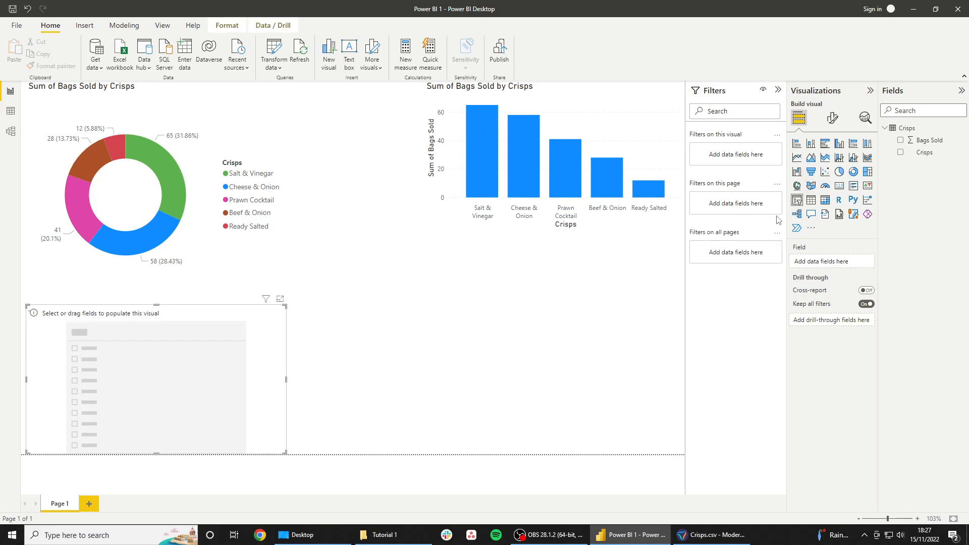
{"action": "left_click_drag", "start_coordinate": [185, 317], "coordinate": [677, 328]}
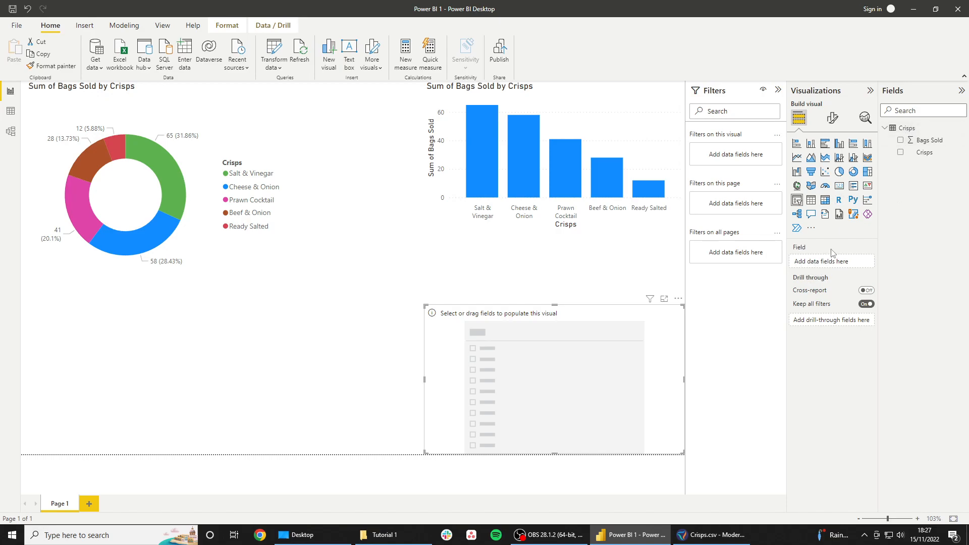
{"action": "left_click_drag", "start_coordinate": [925, 153], "coordinate": [818, 264]}
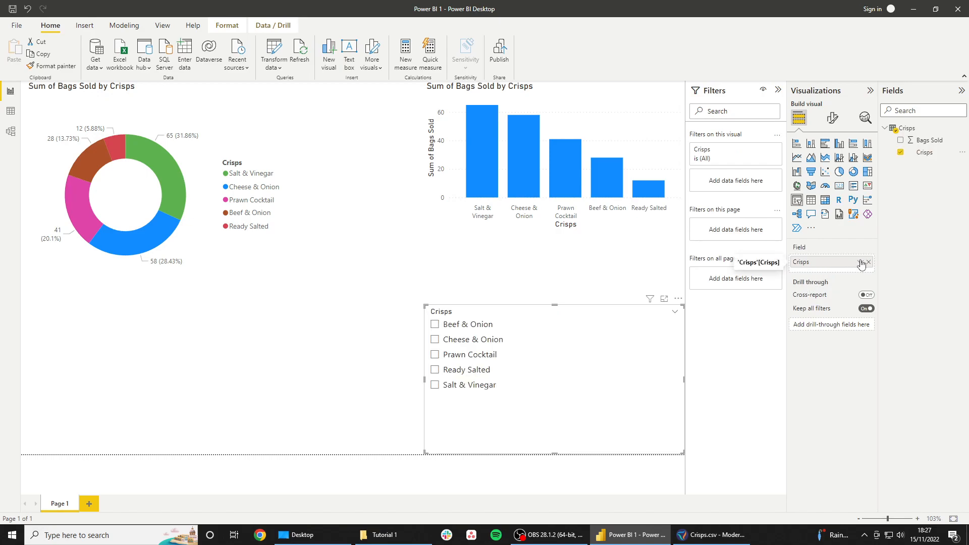
Compare slicer filtering on Cheese & Onion and Ready Salted with cross-highlighting from the donut chart, clearing each selection.
{"action": "left_click", "coordinate": [436, 340]}
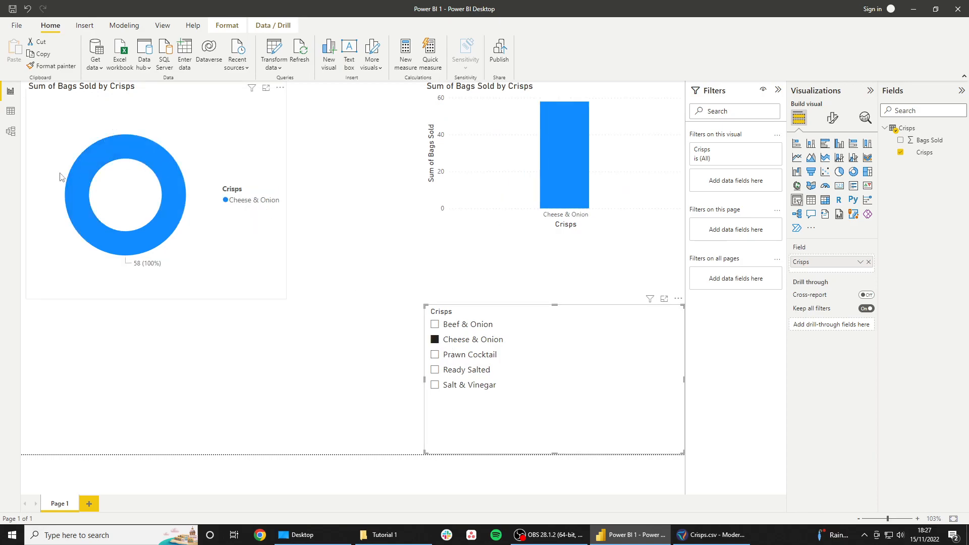
{"action": "left_click", "coordinate": [436, 339]}
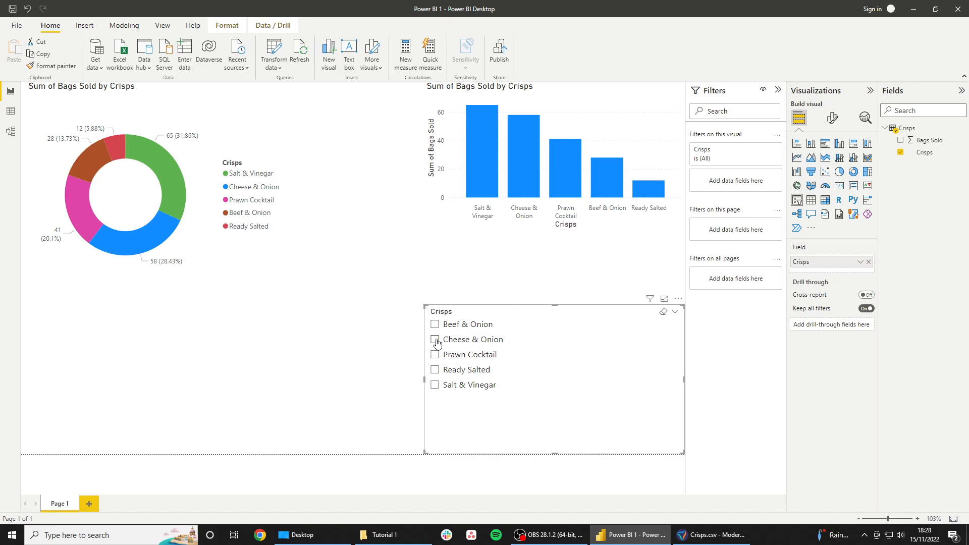
{"action": "left_click", "coordinate": [180, 188]}
{"action": "left_click", "coordinate": [180, 188]}
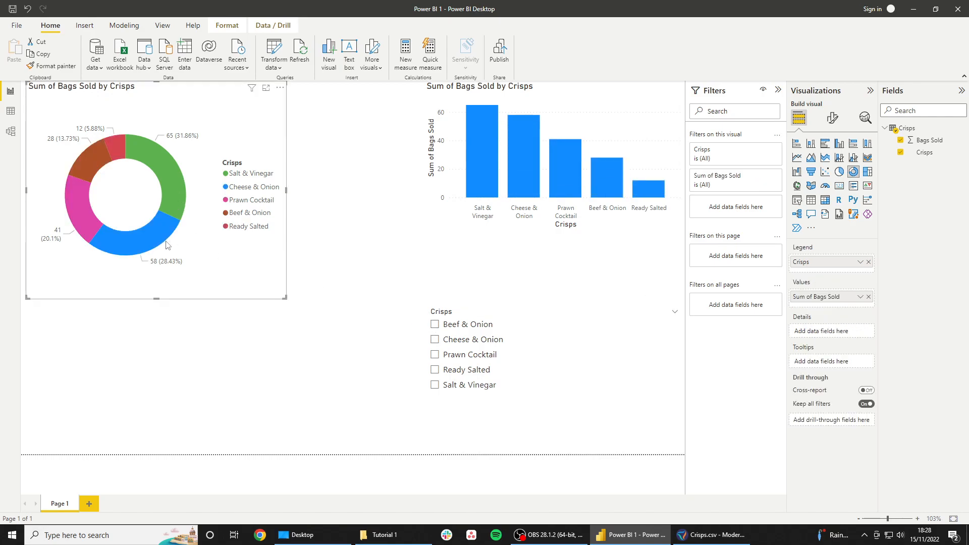
{"action": "left_click", "coordinate": [158, 226]}
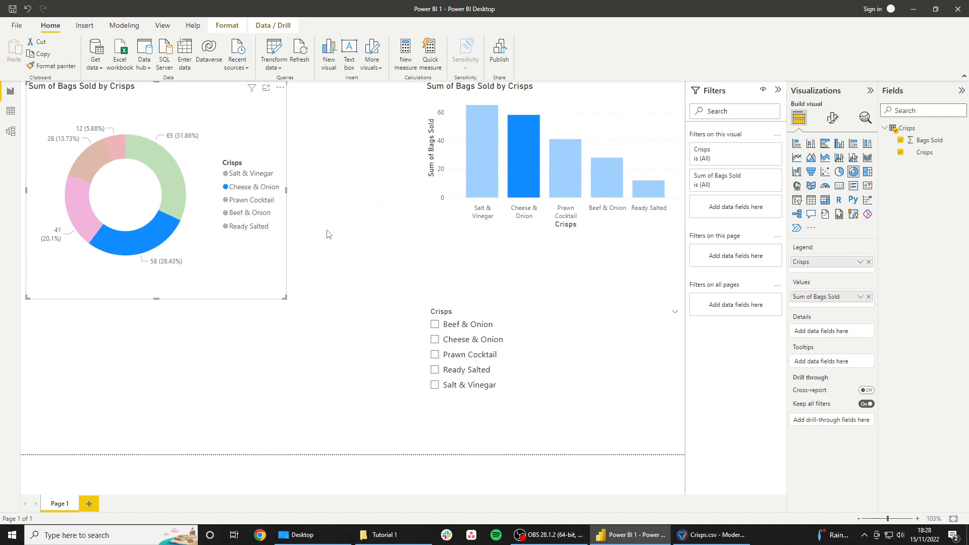
{"action": "left_click", "coordinate": [144, 232]}
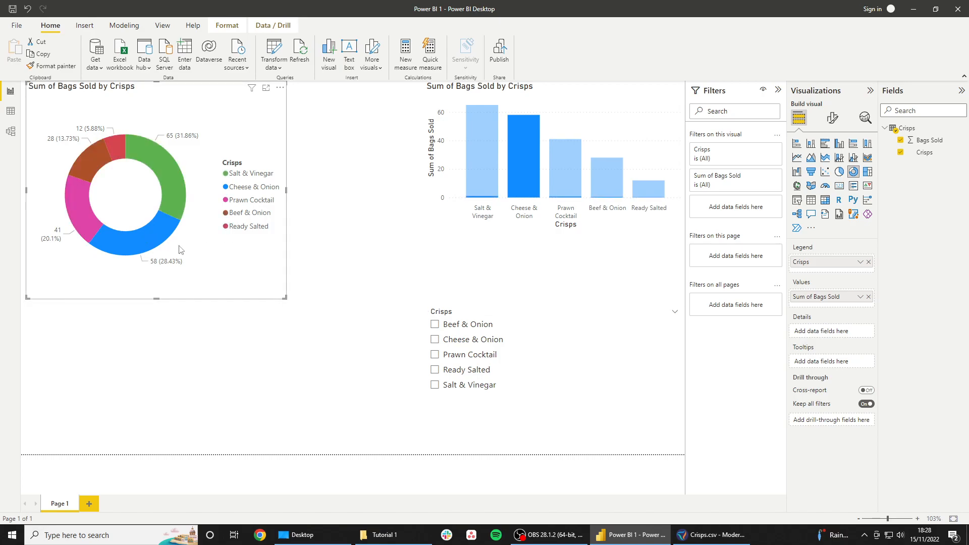
{"action": "left_click", "coordinate": [435, 370]}
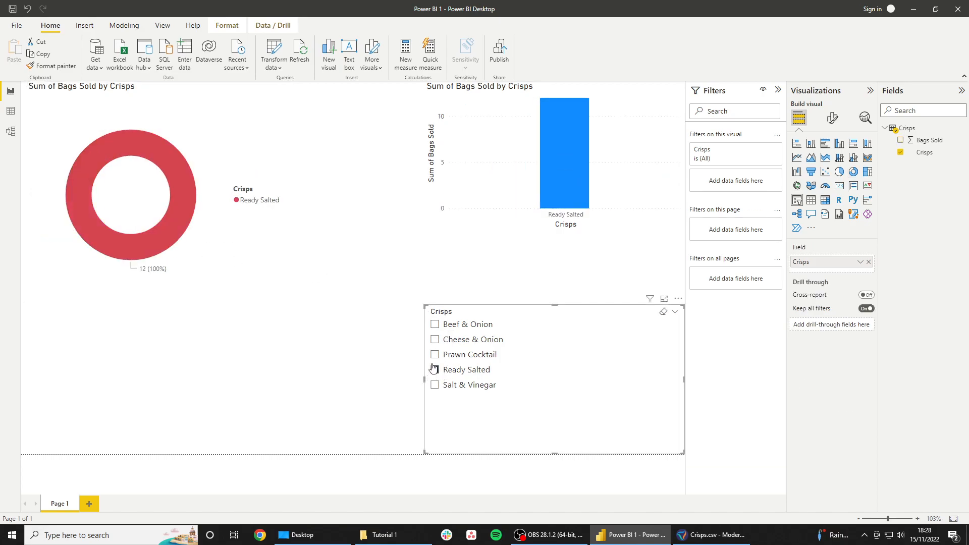
{"action": "left_click", "coordinate": [434, 370]}
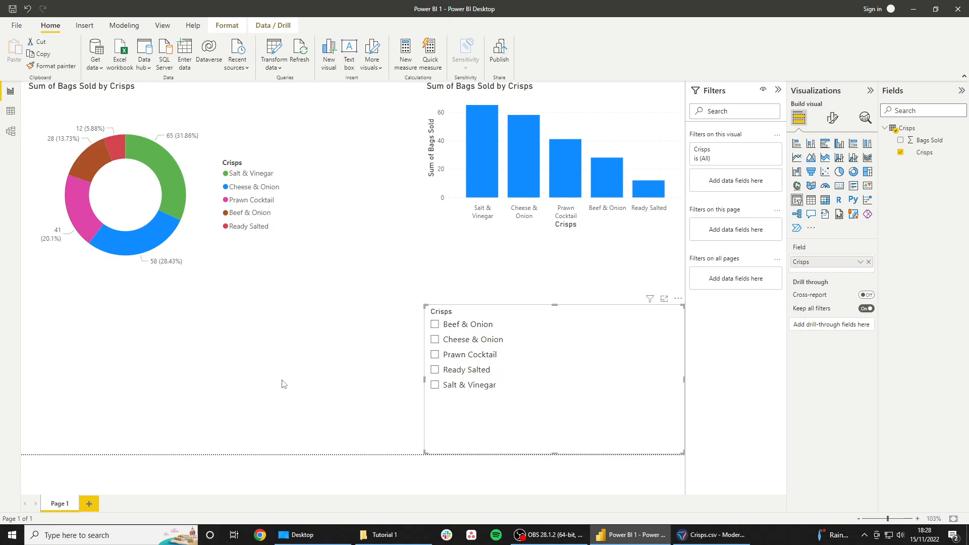
Switch to Crisps.csv in Modern CSV and add a third column headed Price Per Bag.
{"action": "left_click", "coordinate": [693, 539]}
{"action": "left_click", "coordinate": [332, 141]}
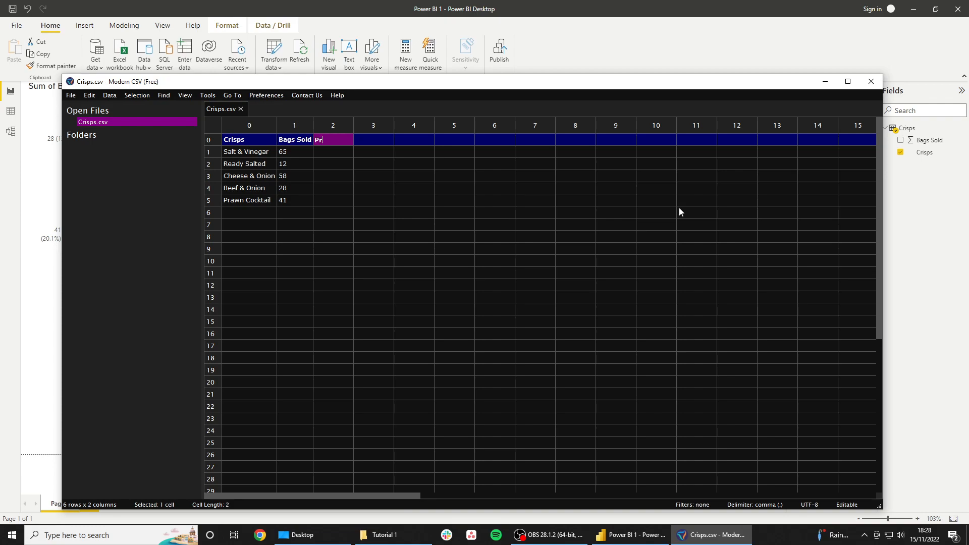
{"action": "type", "text": "Price Per Bag"}
{"action": "key", "text": "Return"}
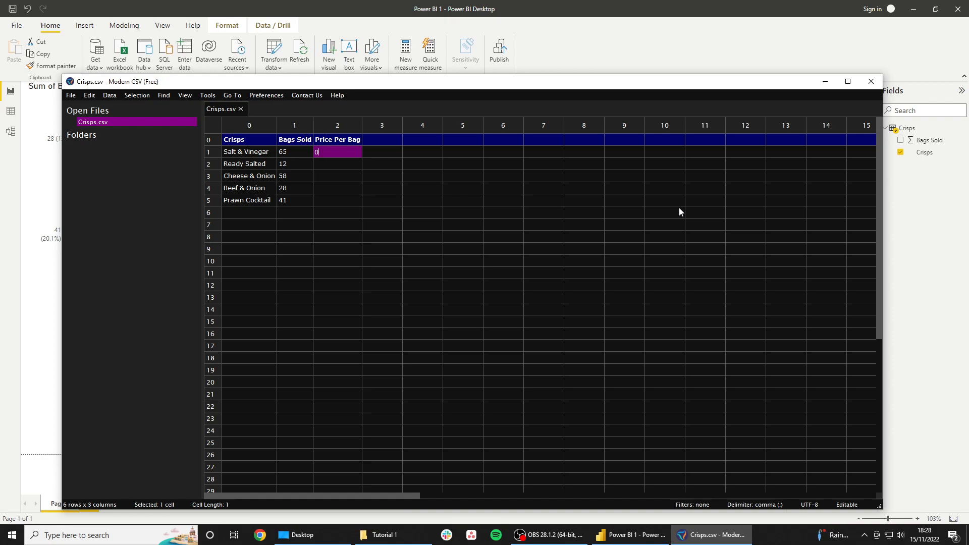
Enter the prices per bag: Salt & Vinegar 0.52, Ready Salted 0.48, Cheese & Onion 0.51, Beef & Onion 0.70, Prawn Cocktail 0.65.
{"action": "key", "text": "Return"}
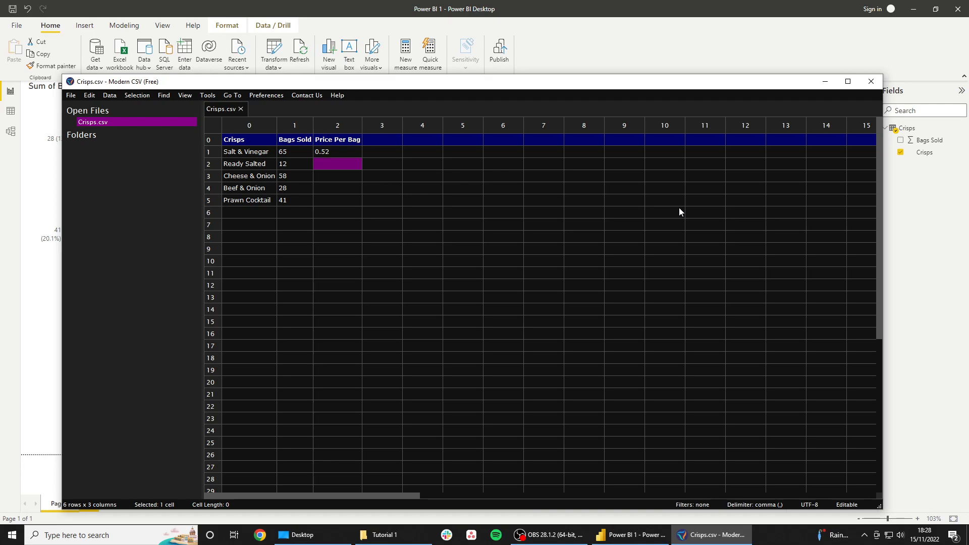
{"action": "key", "text": "Return"}
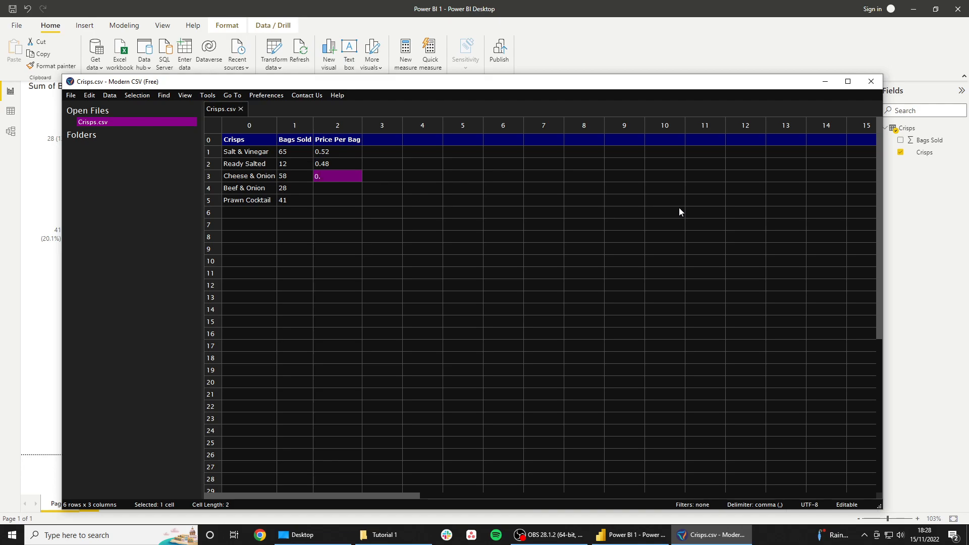
{"action": "key", "text": "Return"}
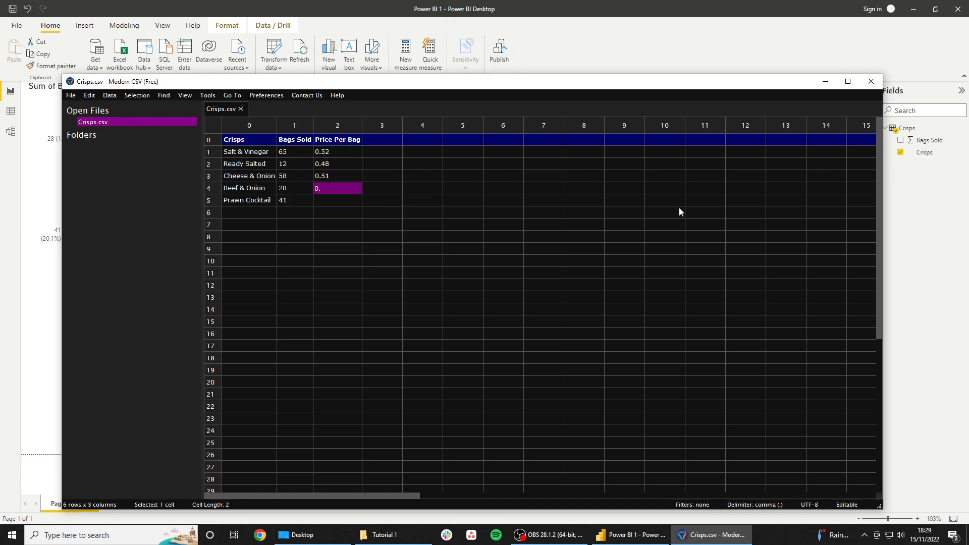
{"action": "key", "text": "Return"}
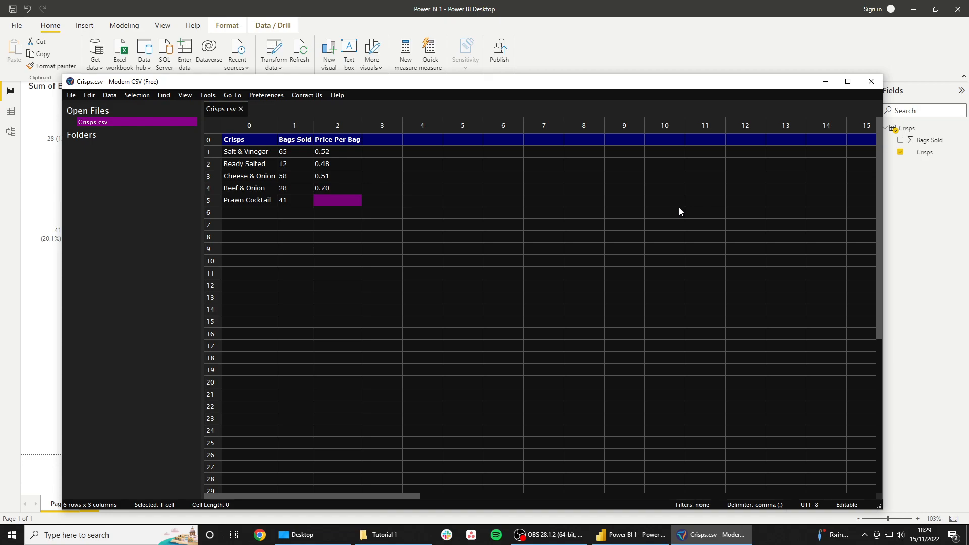
{"action": "key", "text": "Return"}
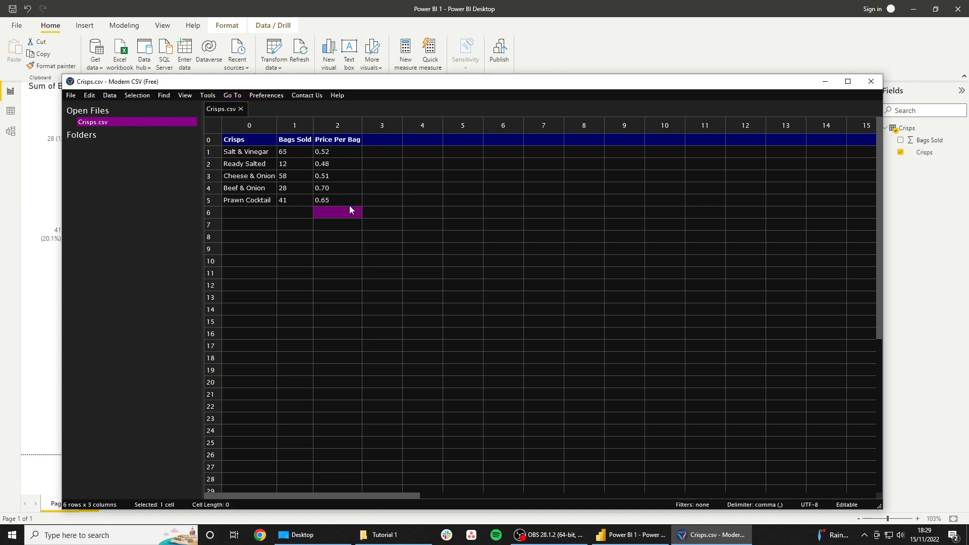
Save Crisps.csv and switch back to the Power BI report.
{"action": "left_click", "coordinate": [73, 100]}
{"action": "left_click", "coordinate": [98, 153]}
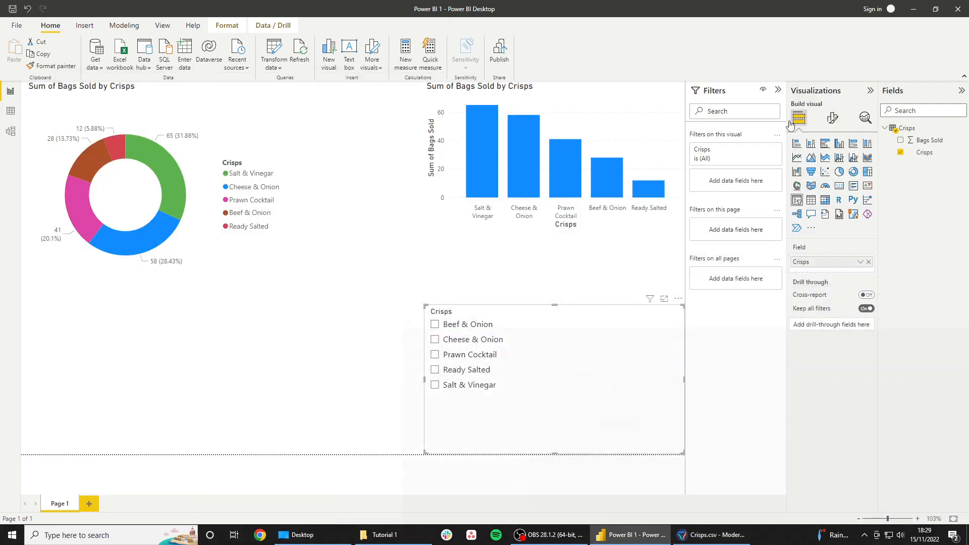
{"action": "left_click", "coordinate": [825, 82]}
Refresh the report data and open the Crisps query for editing to review its Source, Promoted Headers and Changed Type steps.
{"action": "left_click", "coordinate": [303, 52]}
{"action": "left_click", "coordinate": [274, 48]}
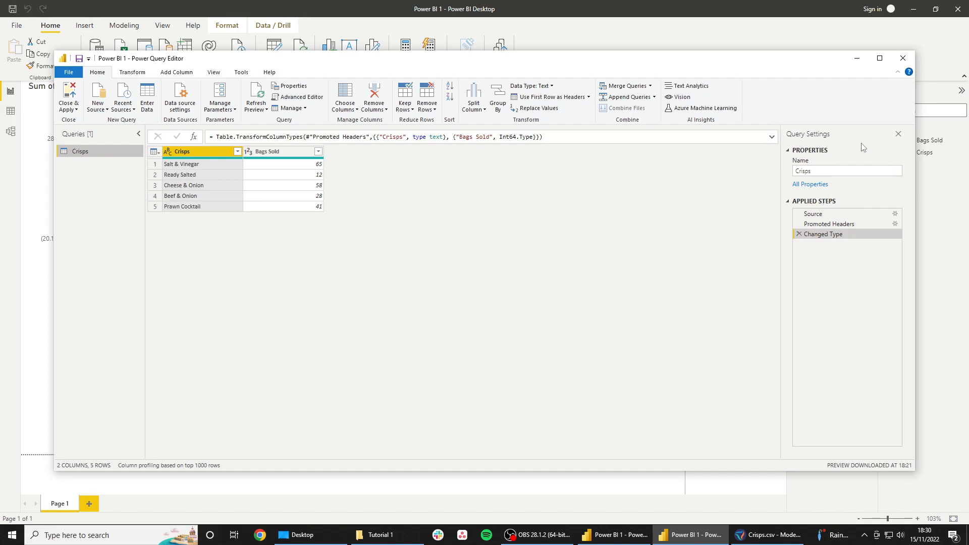
{"action": "left_click", "coordinate": [815, 215]}
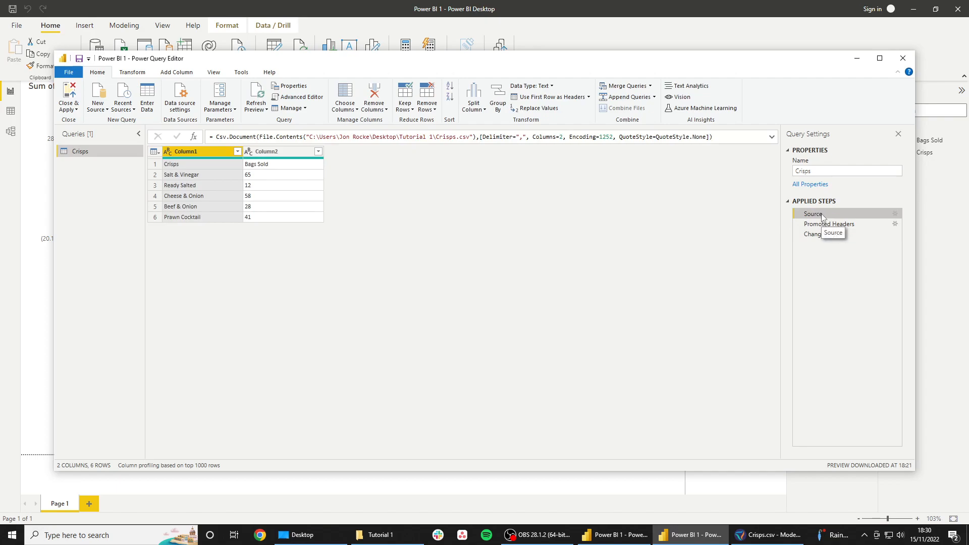
{"action": "left_click", "coordinate": [822, 224]}
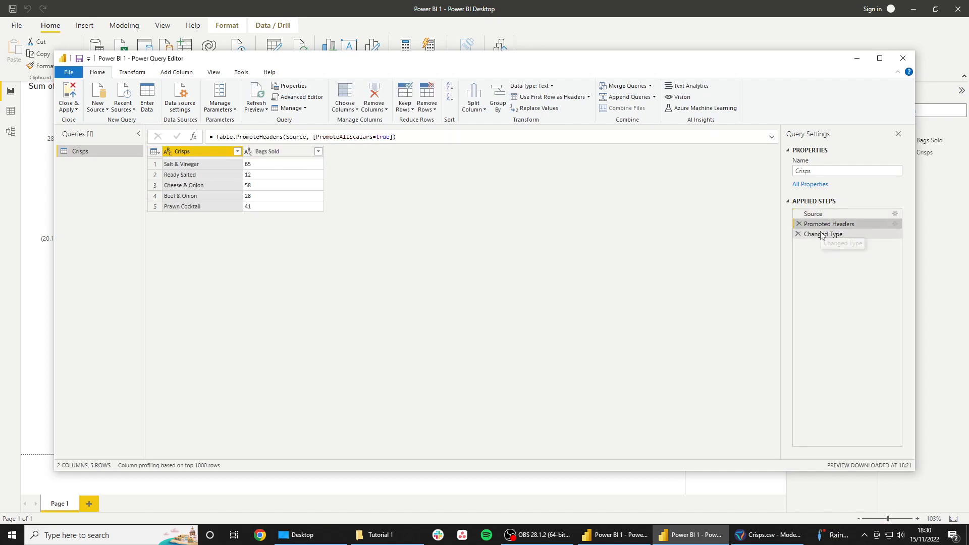
{"action": "left_click", "coordinate": [820, 233]}
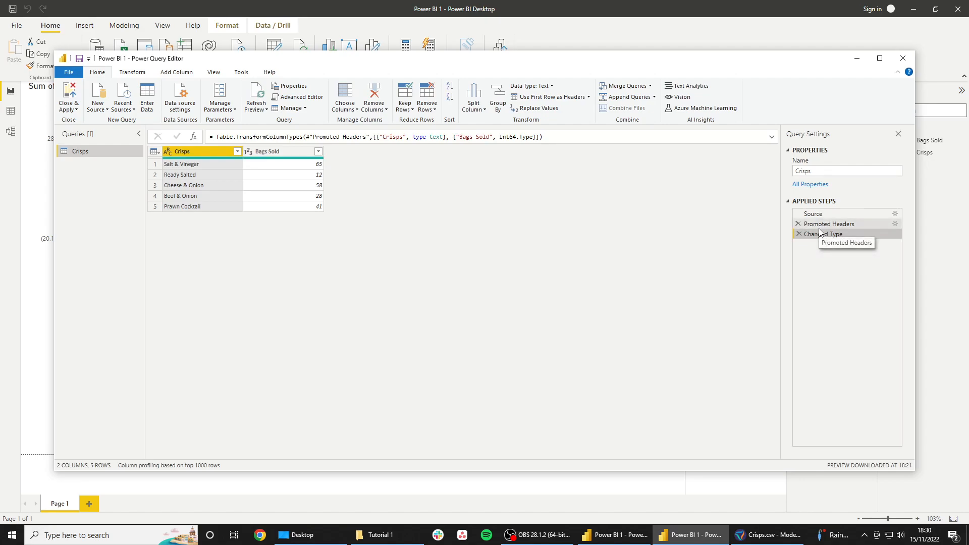
Set Columns to 3 in the formula of the Crisps query's Source step and apply the query changes to the report.
{"action": "left_click", "coordinate": [818, 216]}
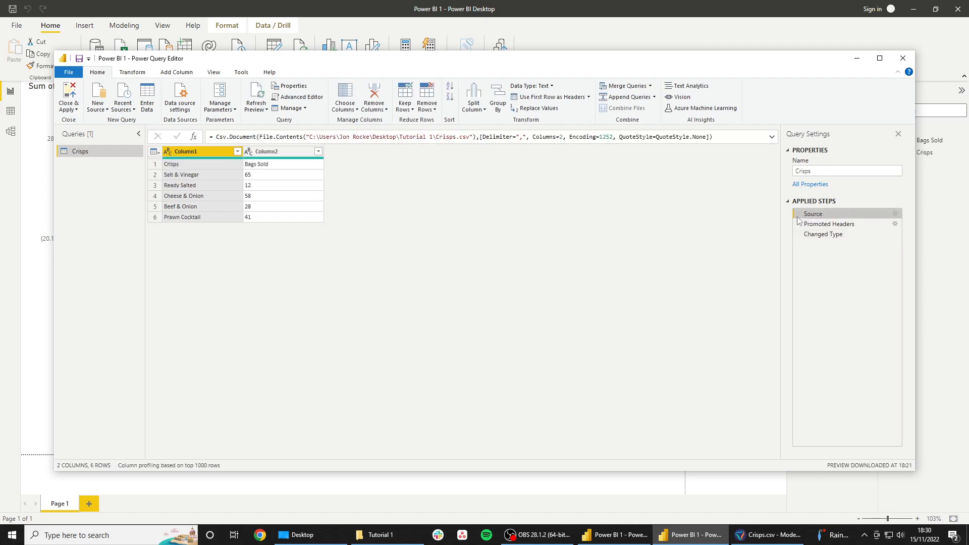
{"action": "left_click", "coordinate": [560, 136]}
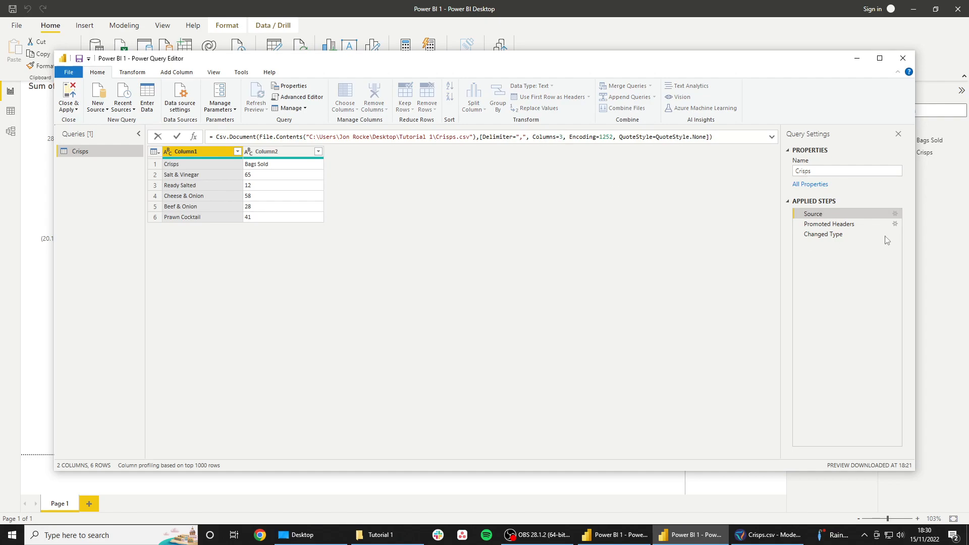
{"action": "type", "text": "3"}
{"action": "key", "text": "Return"}
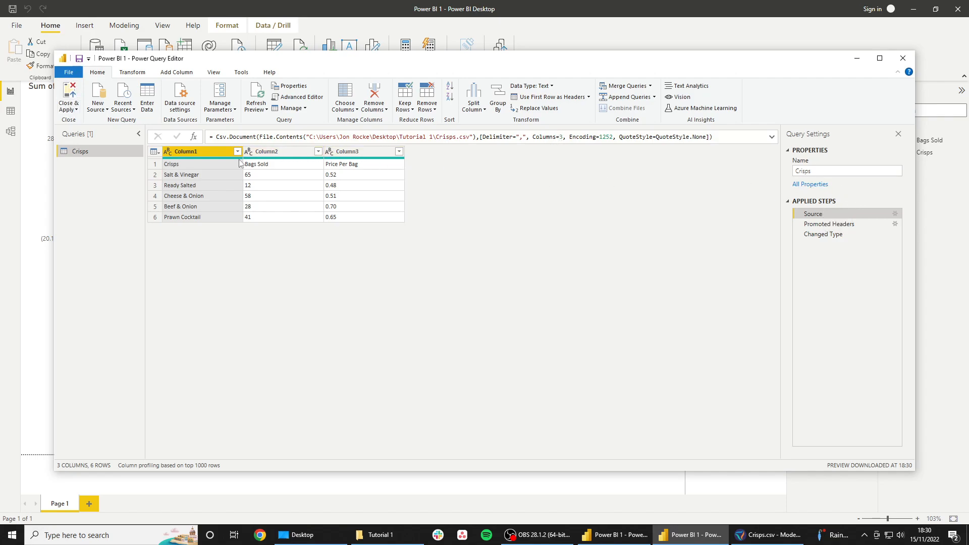
{"action": "left_click", "coordinate": [68, 94]}
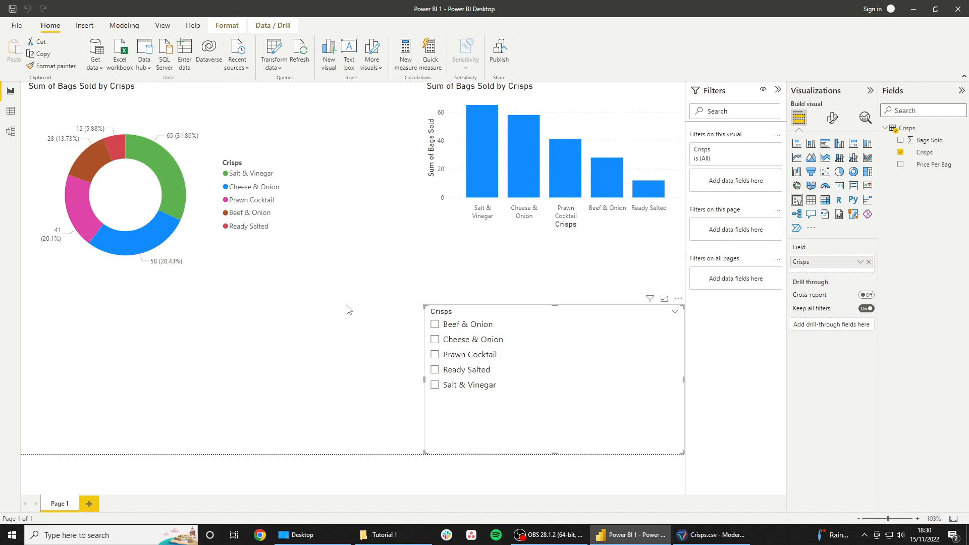
Examine the new Price Per Bag column in the Crisps data table and return to the report page.
{"action": "left_click", "coordinate": [934, 166]}
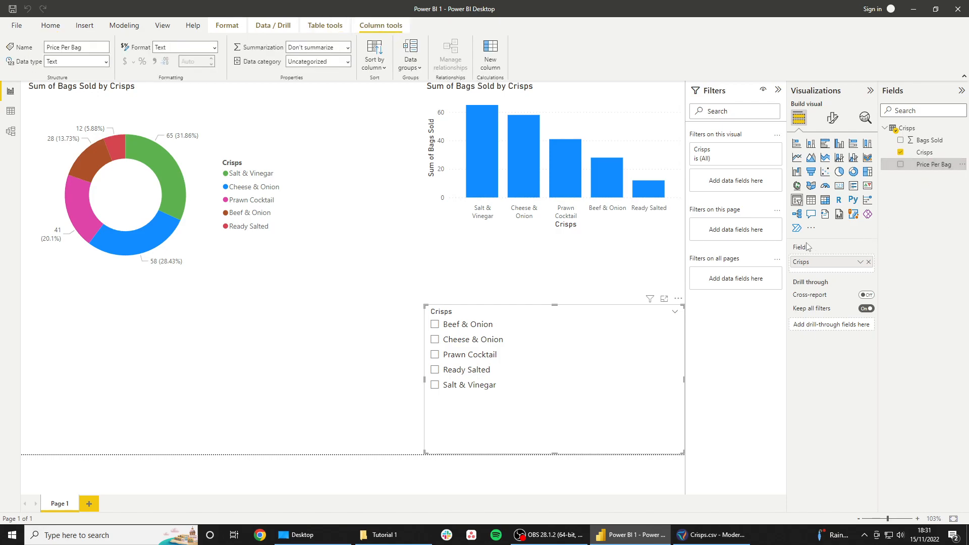
{"action": "left_click", "coordinate": [308, 329]}
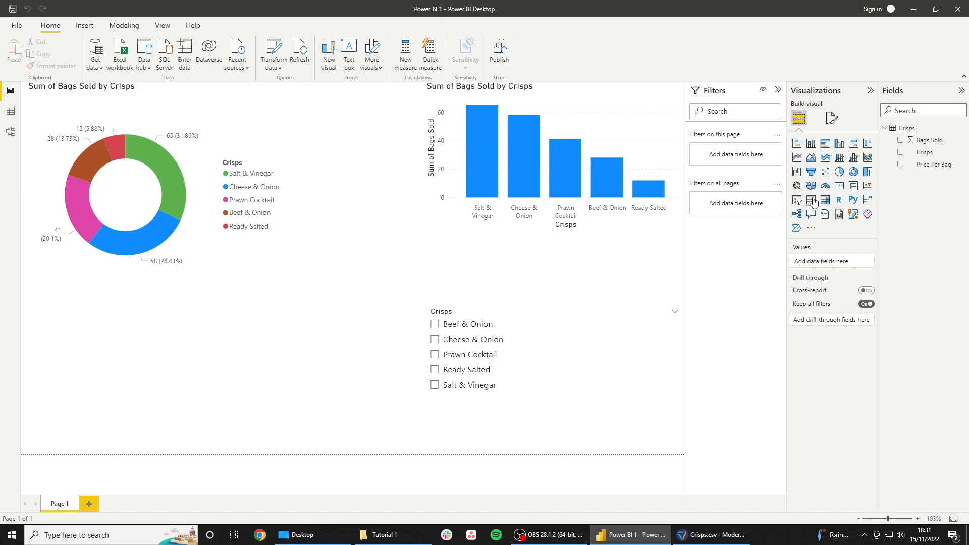
{"action": "left_click", "coordinate": [9, 115]}
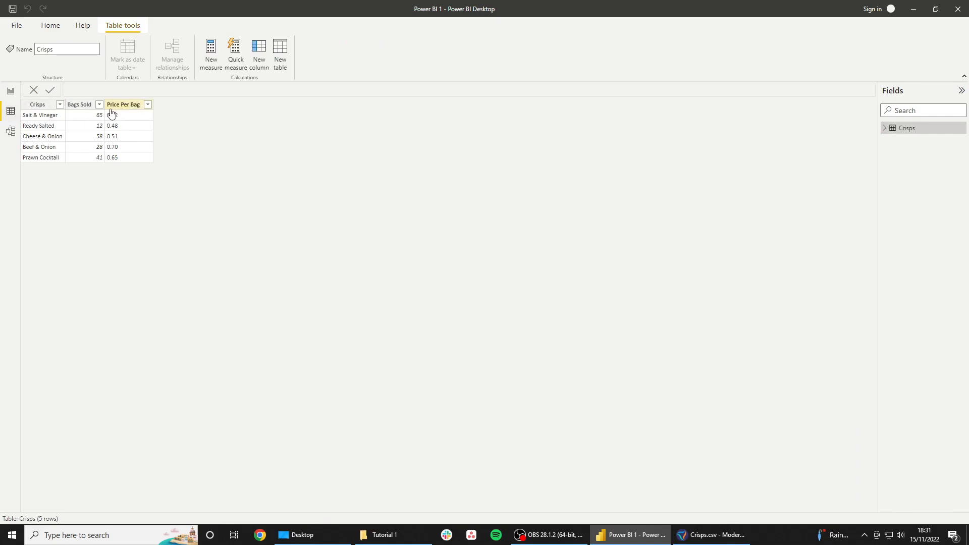
{"action": "left_click", "coordinate": [9, 92]}
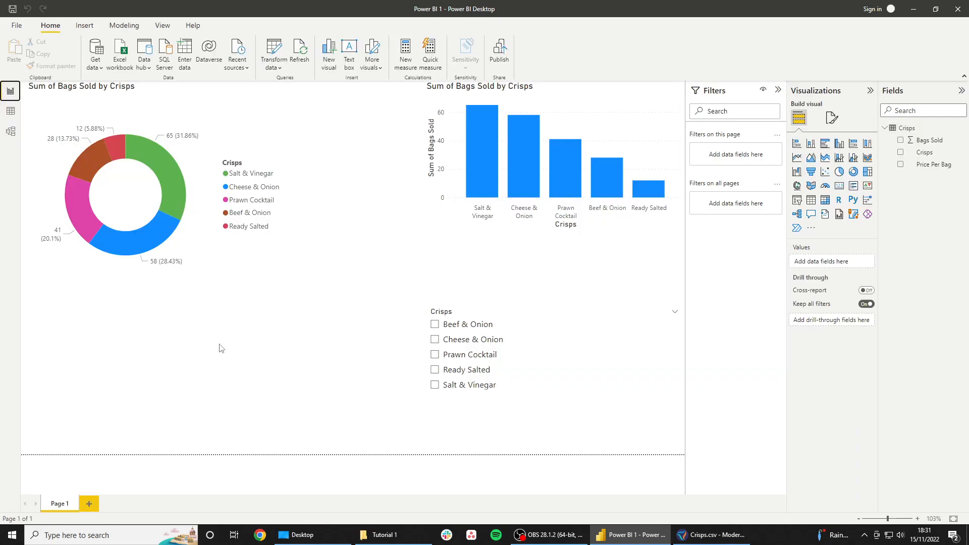
Add a table visual below the donut chart with the Crisps, Bags Sold and Price Per Bag columns.
{"action": "left_click", "coordinate": [811, 200]}
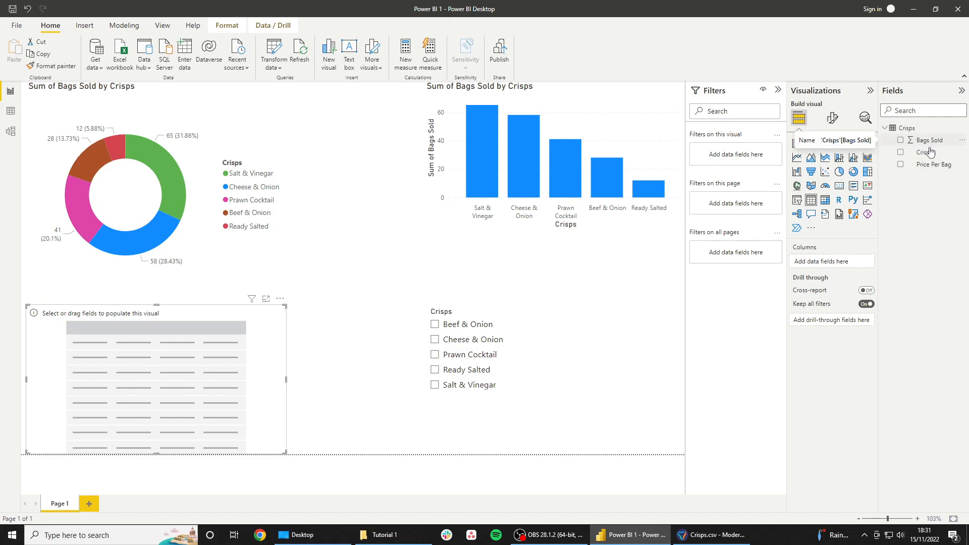
{"action": "left_click_drag", "start_coordinate": [925, 152], "coordinate": [856, 256]}
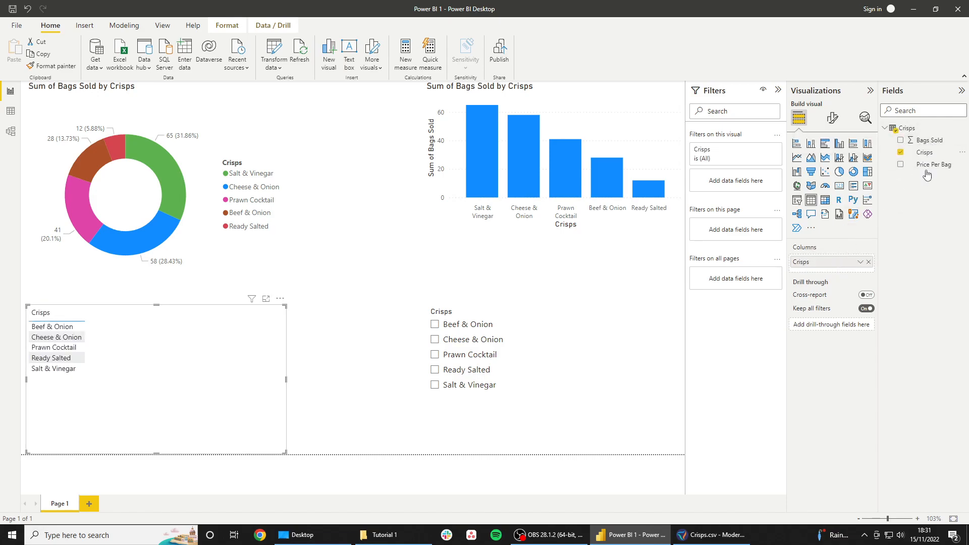
{"action": "left_click_drag", "start_coordinate": [928, 140], "coordinate": [838, 264]}
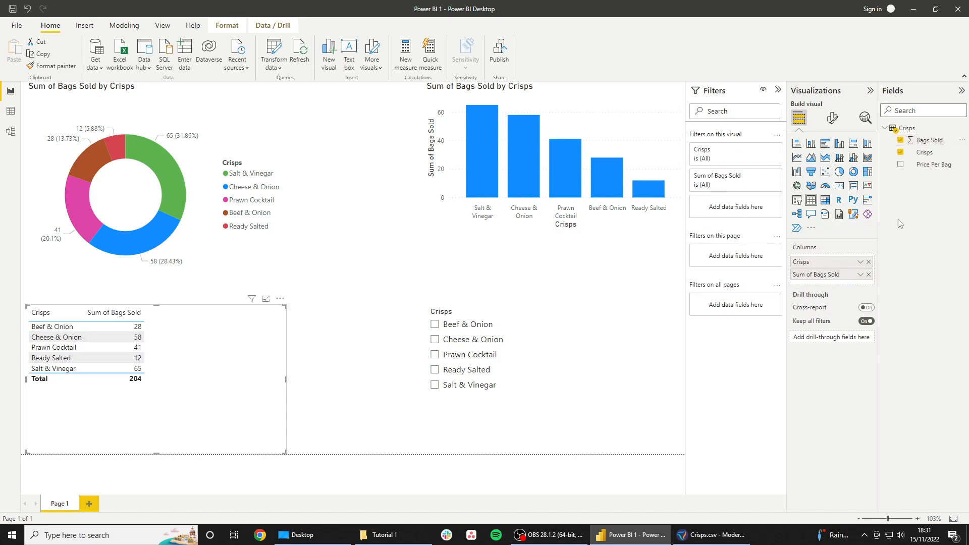
{"action": "left_click_drag", "start_coordinate": [935, 165], "coordinate": [853, 286]}
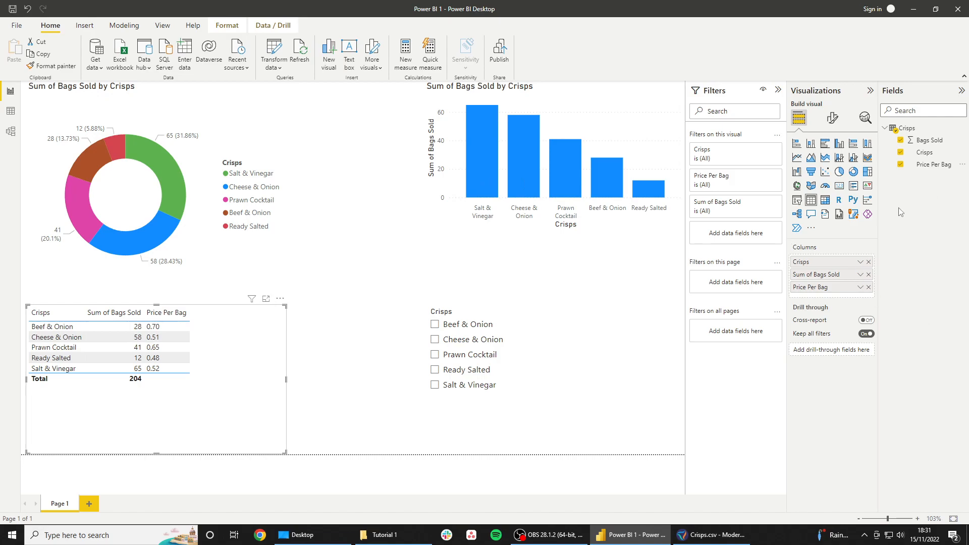
{"action": "left_click", "coordinate": [367, 245]}
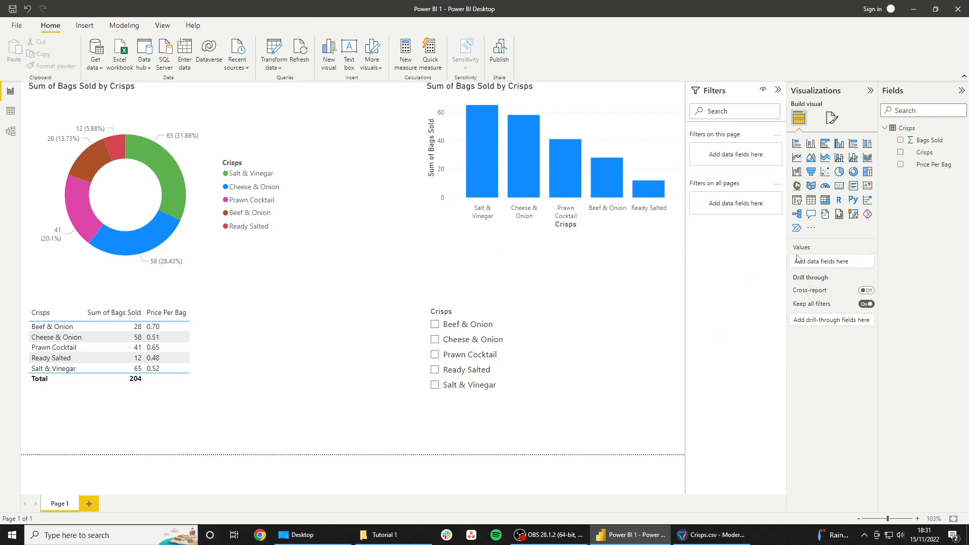
Rename the Crisps column to Flavour Of Crisp.
{"action": "left_click", "coordinate": [933, 165]}
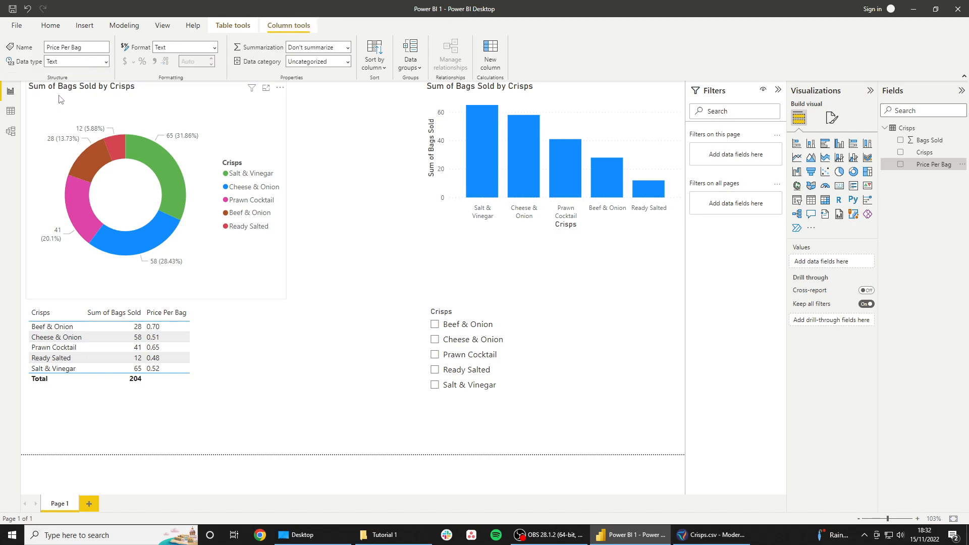
{"action": "left_click", "coordinate": [925, 152]}
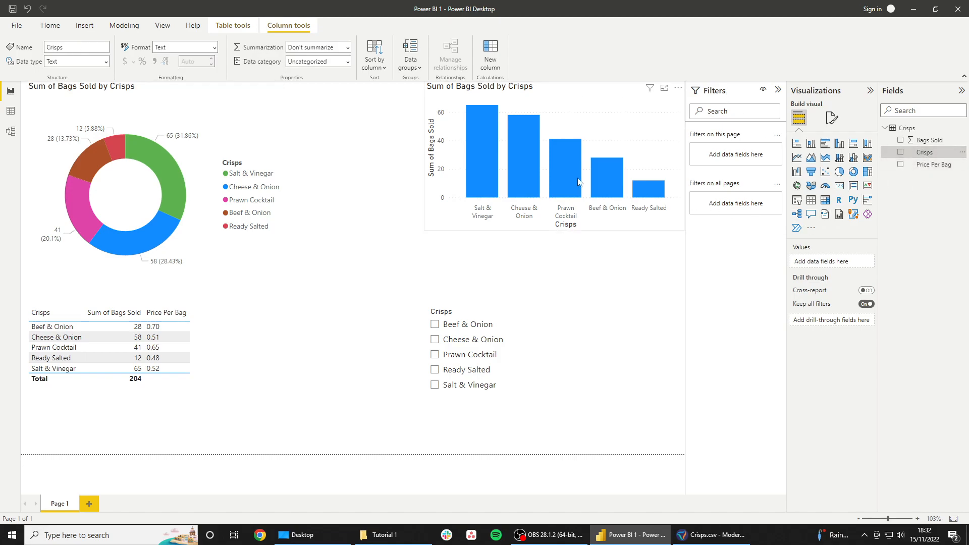
{"action": "double_click", "coordinate": [71, 47]}
{"action": "left_click", "coordinate": [77, 48]}
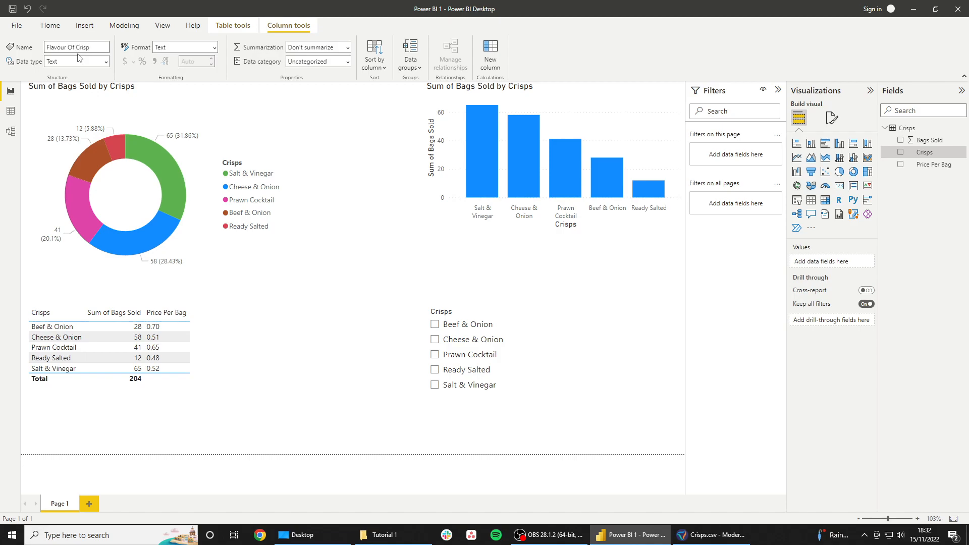
{"action": "key", "text": "Return"}
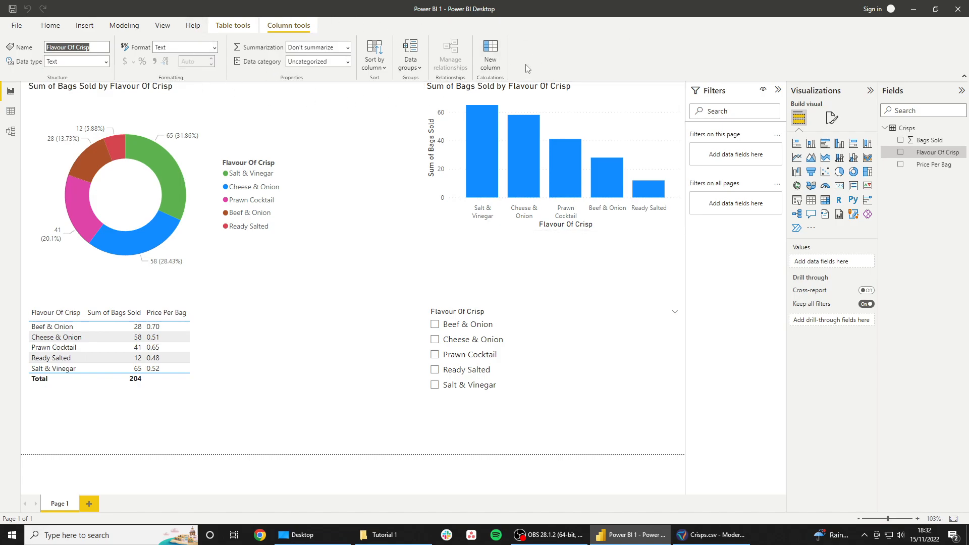
Change the Price Per Bag column's data type to Decimal number and accept the data type change.
{"action": "left_click", "coordinate": [939, 165]}
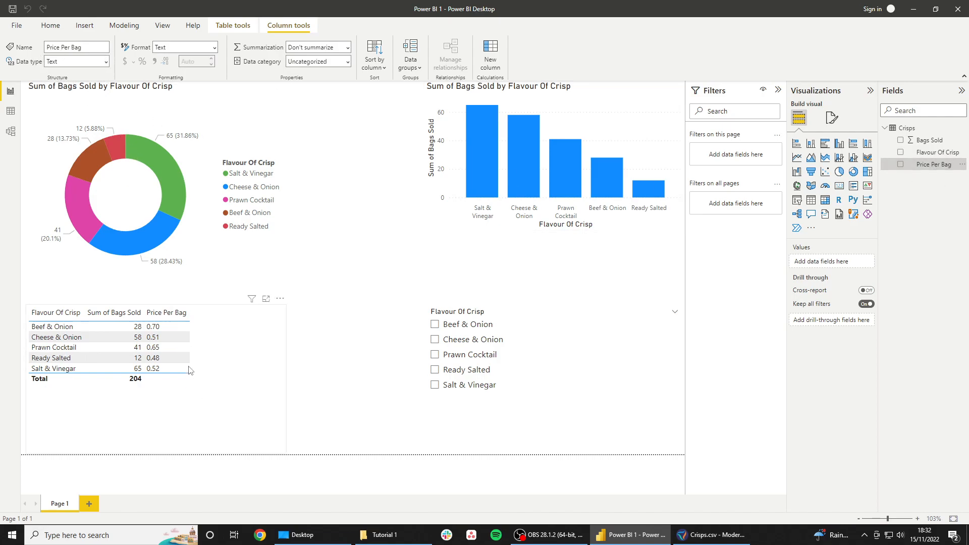
{"action": "left_click", "coordinate": [106, 62]}
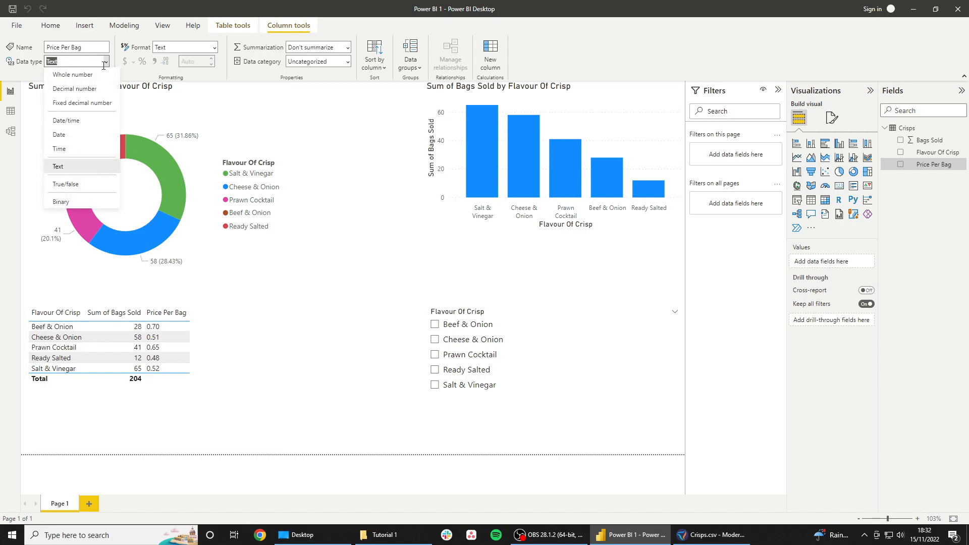
{"action": "left_click", "coordinate": [88, 89]}
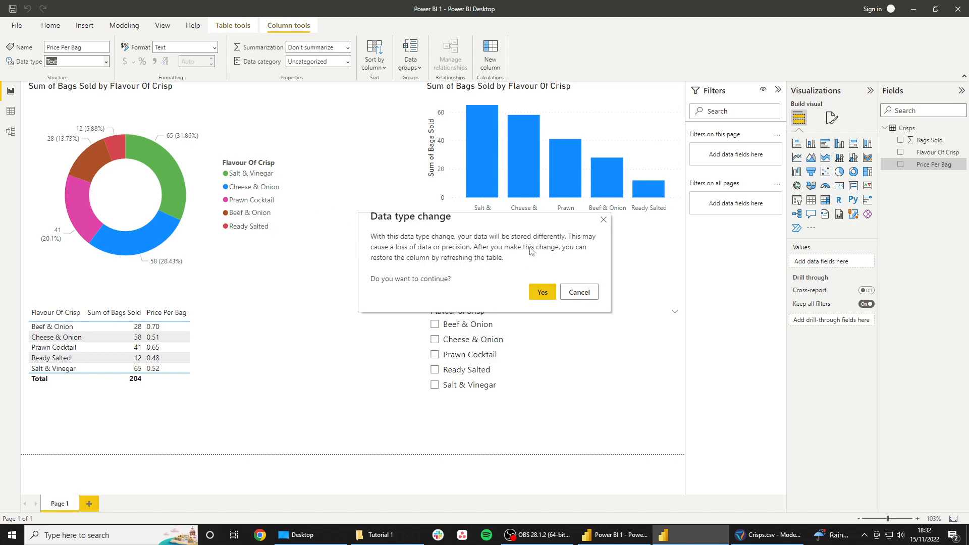
{"action": "left_click", "coordinate": [543, 294]}
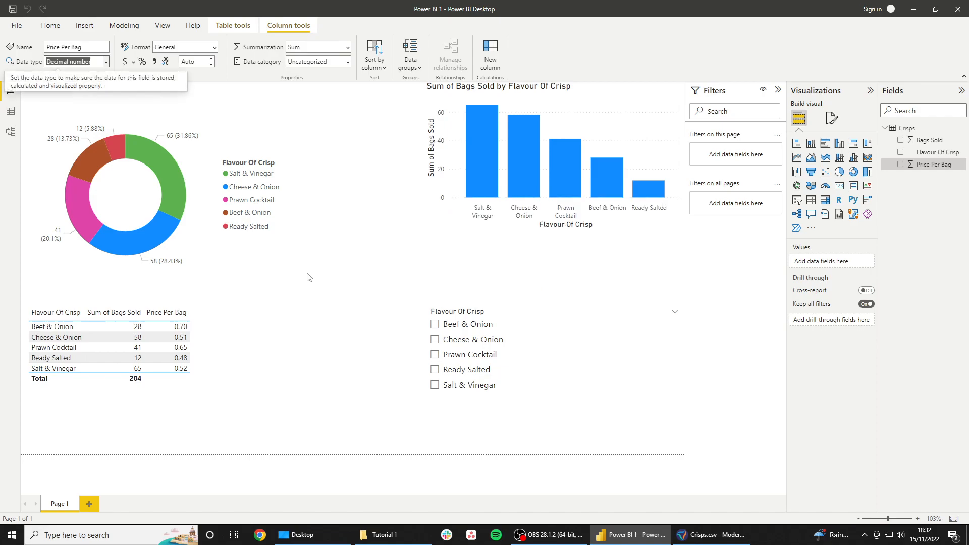
{"action": "left_click", "coordinate": [321, 296]}
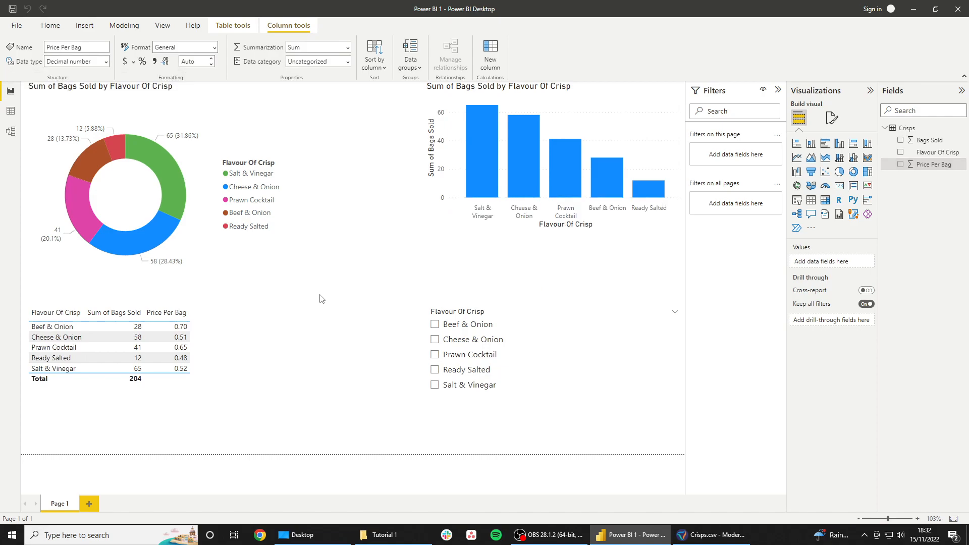
Look through the Price Per Bag column's data category and data type options, and set its format to Currency.
{"action": "left_click", "coordinate": [176, 347]}
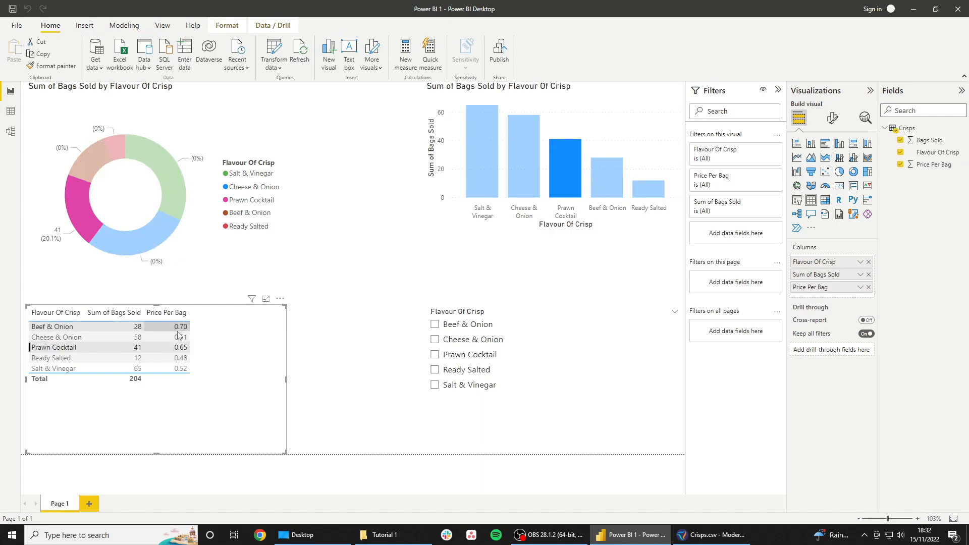
{"action": "left_click", "coordinate": [929, 164]}
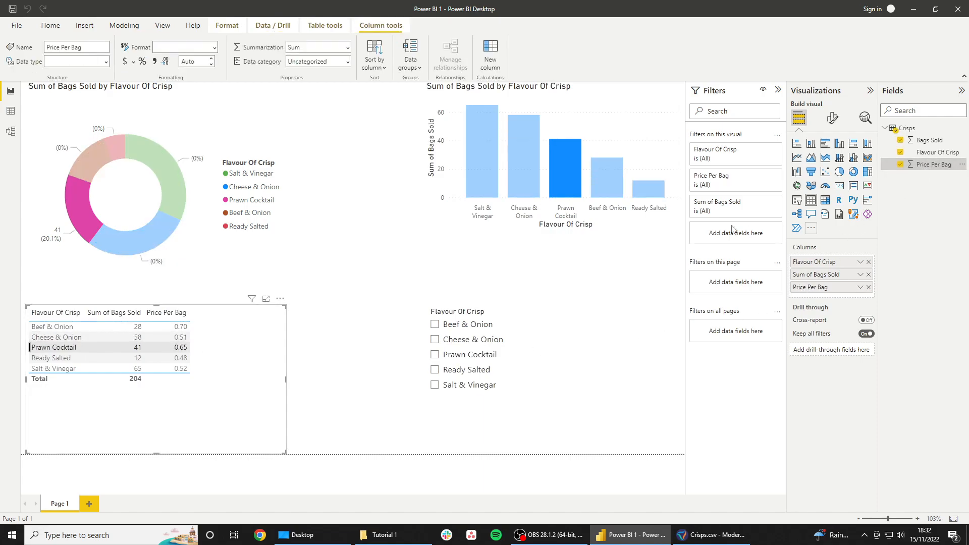
{"action": "left_click", "coordinate": [348, 62]}
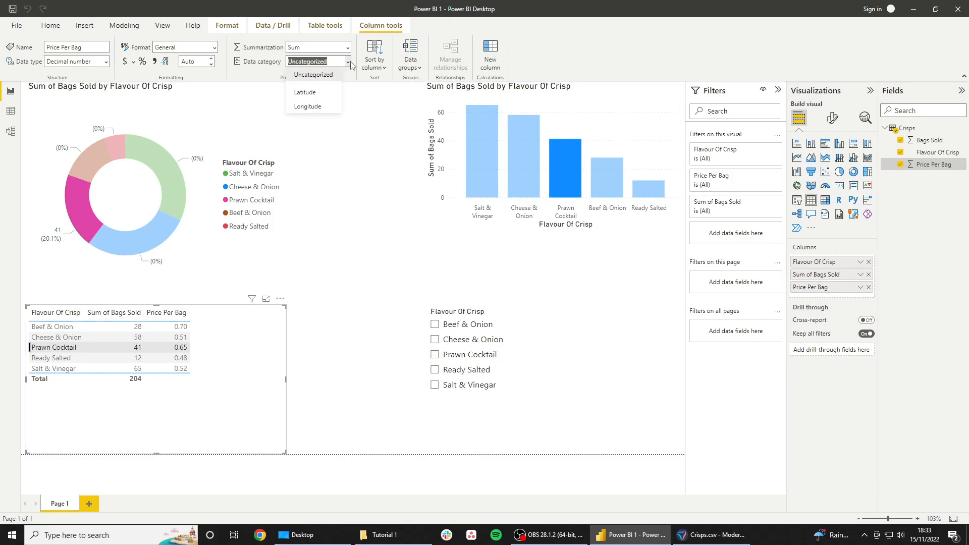
{"action": "left_click", "coordinate": [348, 62]}
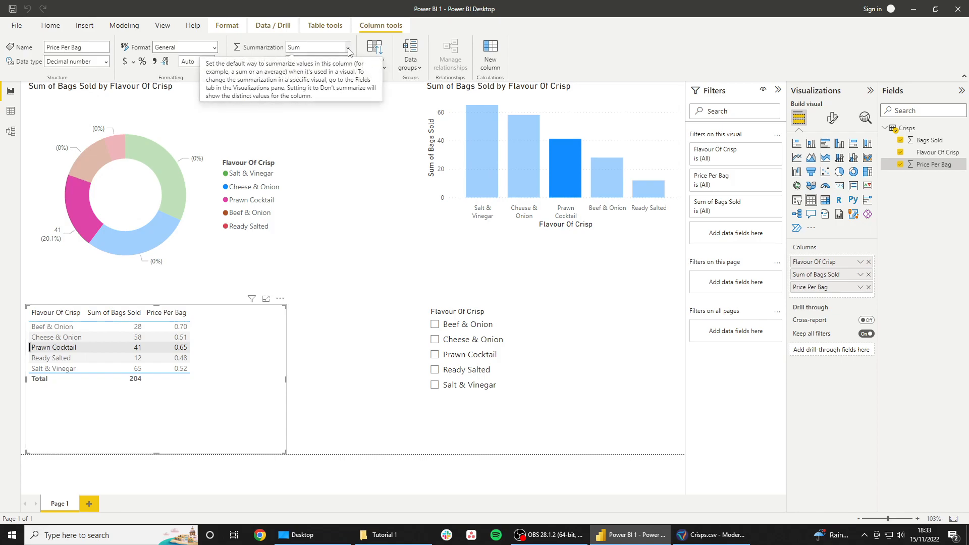
{"action": "left_click", "coordinate": [106, 61]}
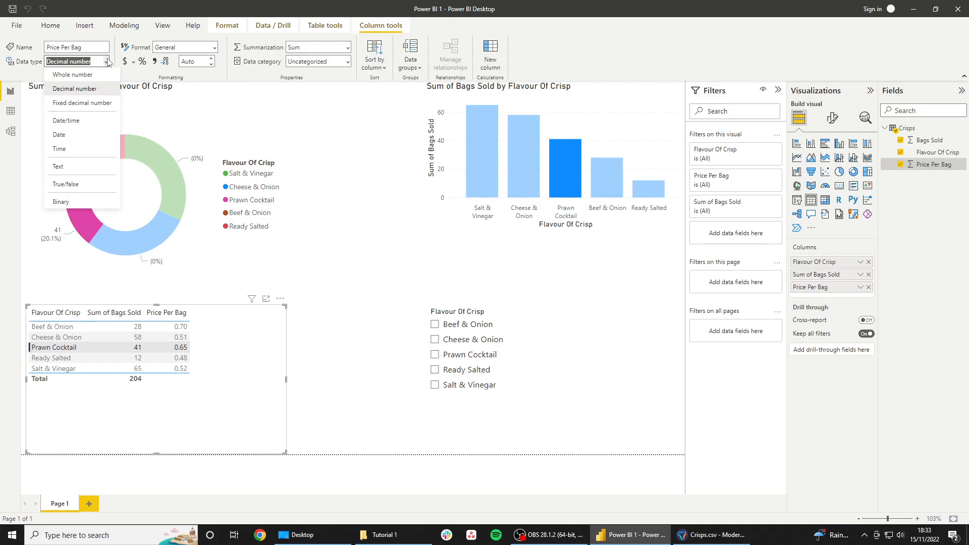
{"action": "left_click", "coordinate": [107, 62]}
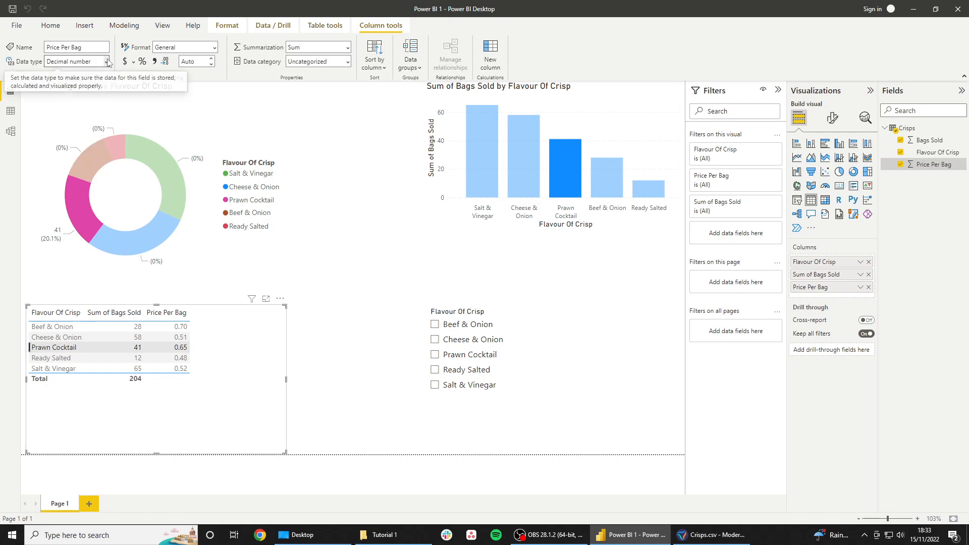
{"action": "left_click", "coordinate": [215, 48]}
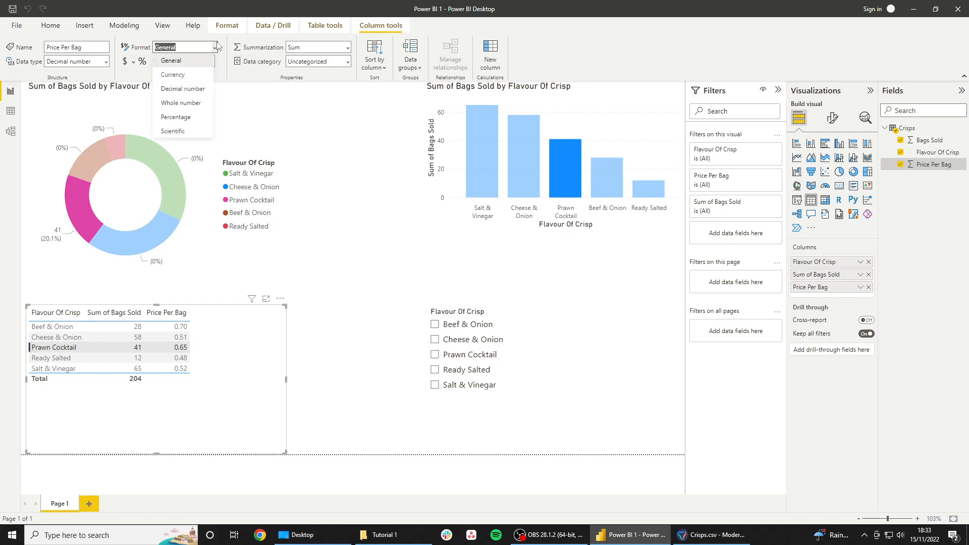
{"action": "left_click", "coordinate": [194, 74]}
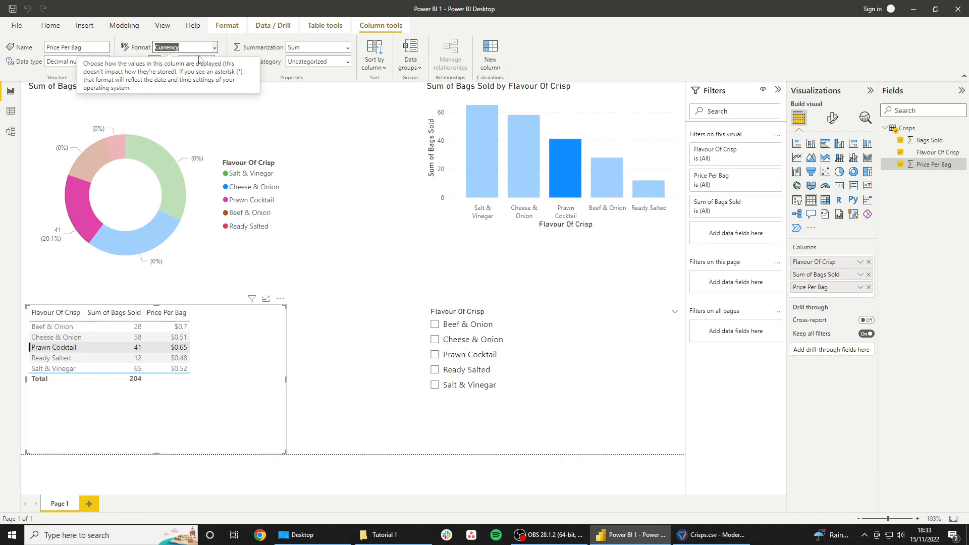
{"action": "left_click", "coordinate": [346, 60]}
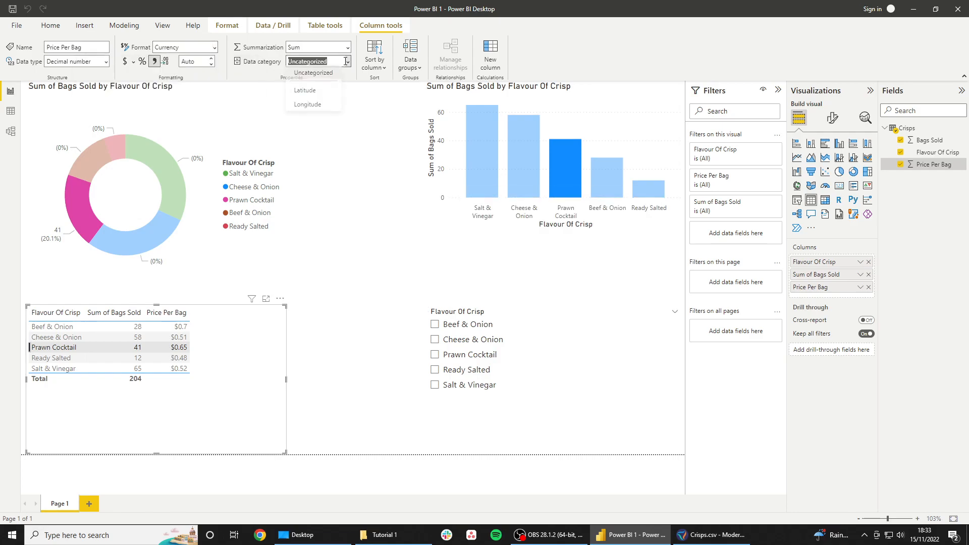
Set the Price Per Bag column to display 2 decimal places.
{"action": "left_click", "coordinate": [346, 61]}
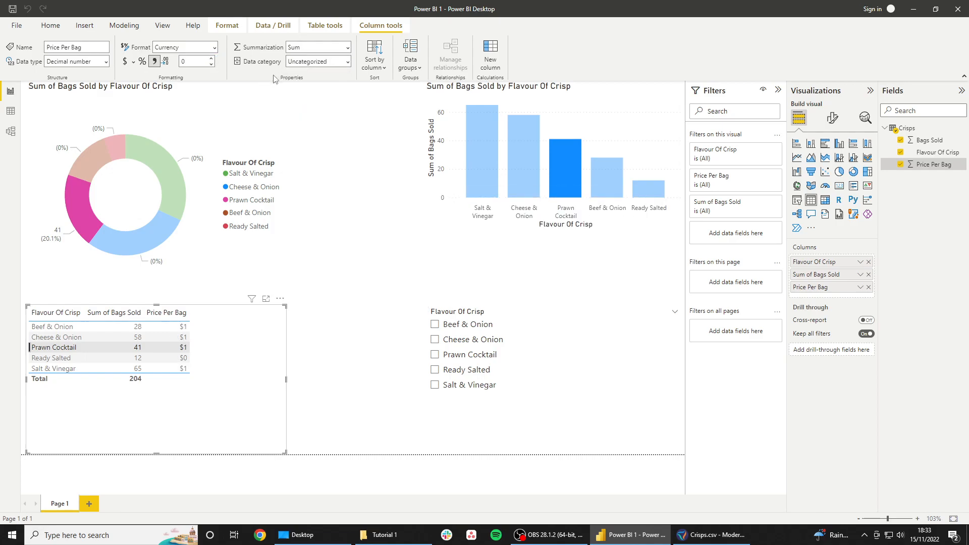
{"action": "left_click", "coordinate": [212, 59]}
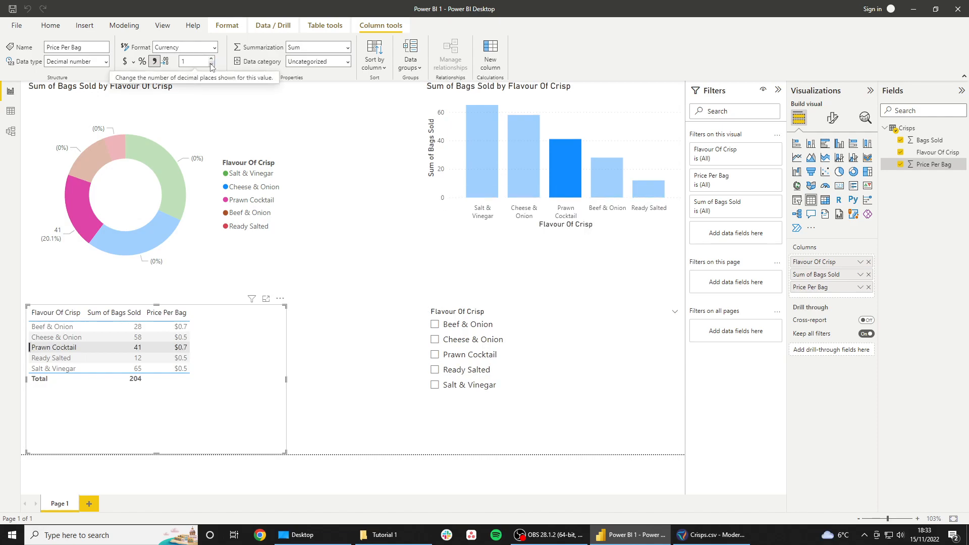
{"action": "left_click", "coordinate": [211, 64]}
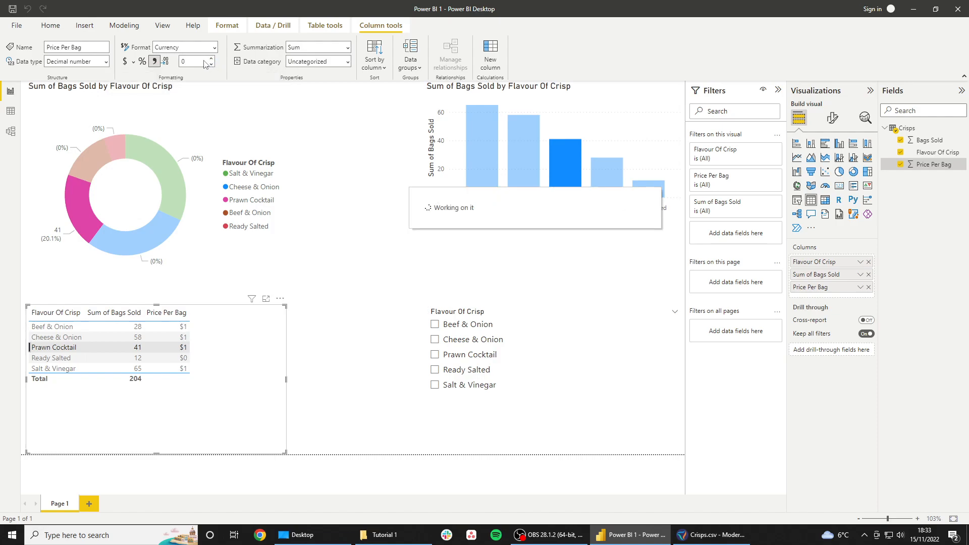
{"action": "left_click", "coordinate": [203, 60]}
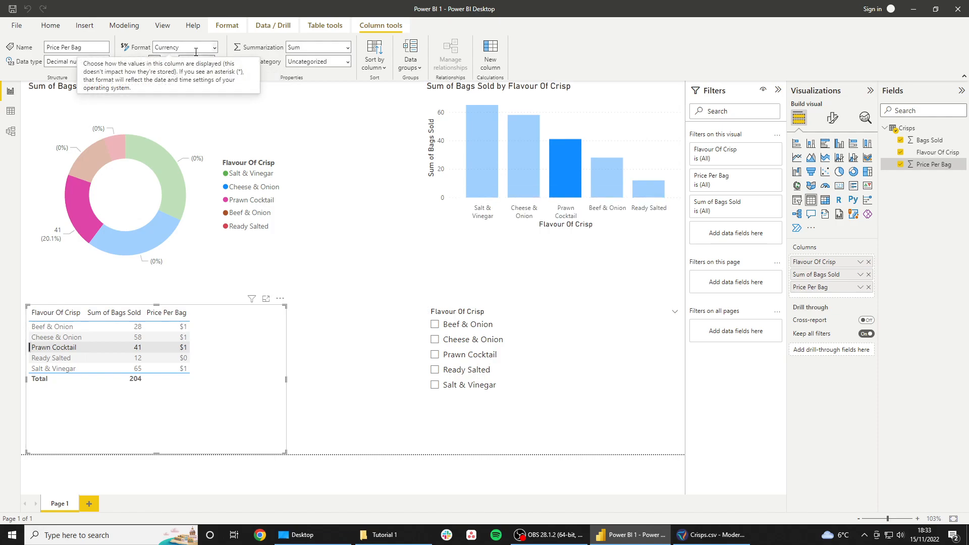
{"action": "type", "text": "2"}
{"action": "key", "text": "Return"}
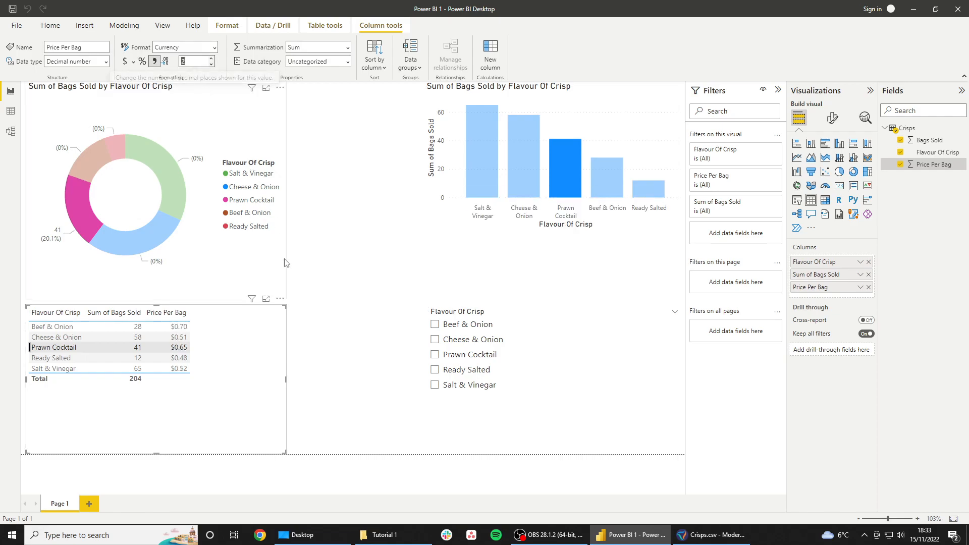
Set the Price Per Bag column's currency to £ English (United Kingdom) and save the report.
{"action": "left_click", "coordinate": [134, 63]}
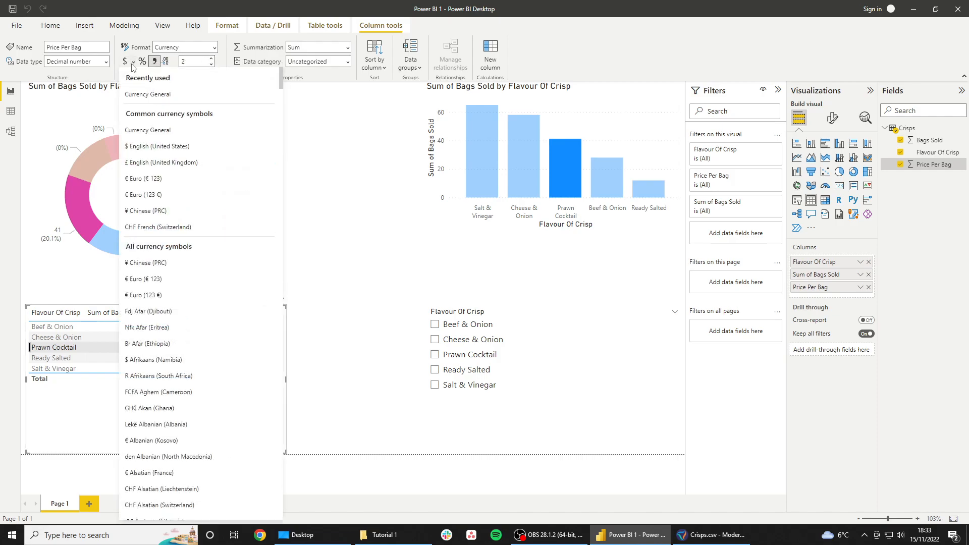
{"action": "left_click", "coordinate": [154, 159]}
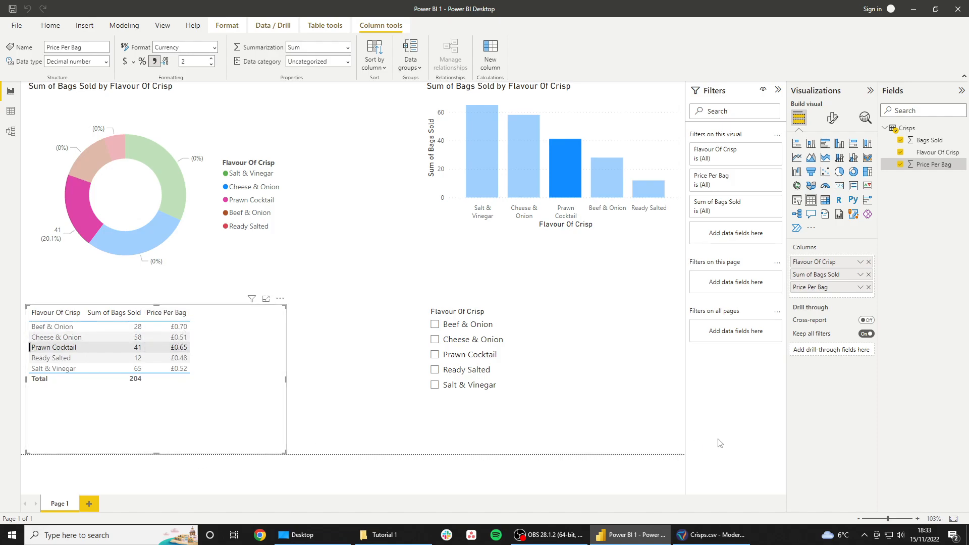
{"action": "left_click", "coordinate": [369, 292]}
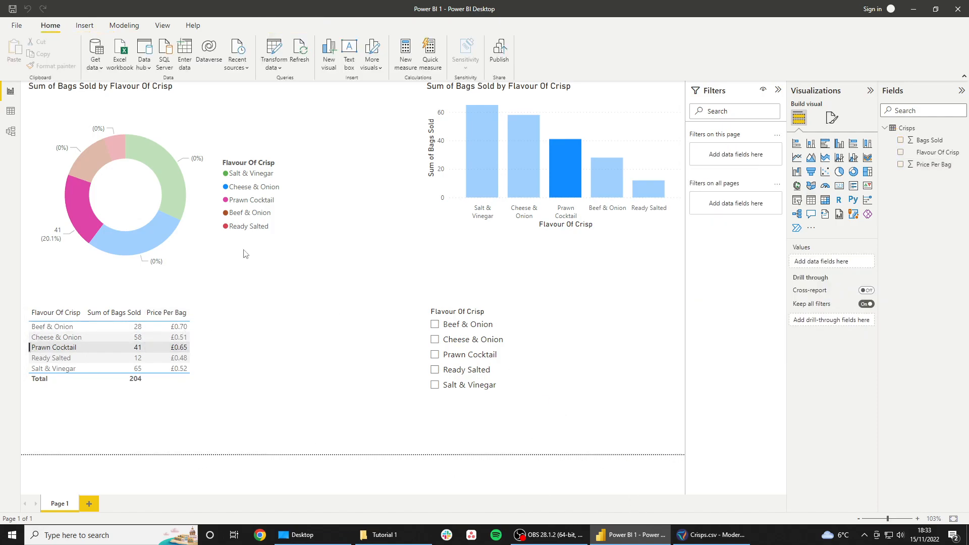
{"action": "left_click", "coordinate": [13, 9]}
Review the source data of Crisps.csv in Modern CSV, return to Power BI and clear the Prawn Cocktail highlight from the column chart.
{"action": "left_click", "coordinate": [705, 535]}
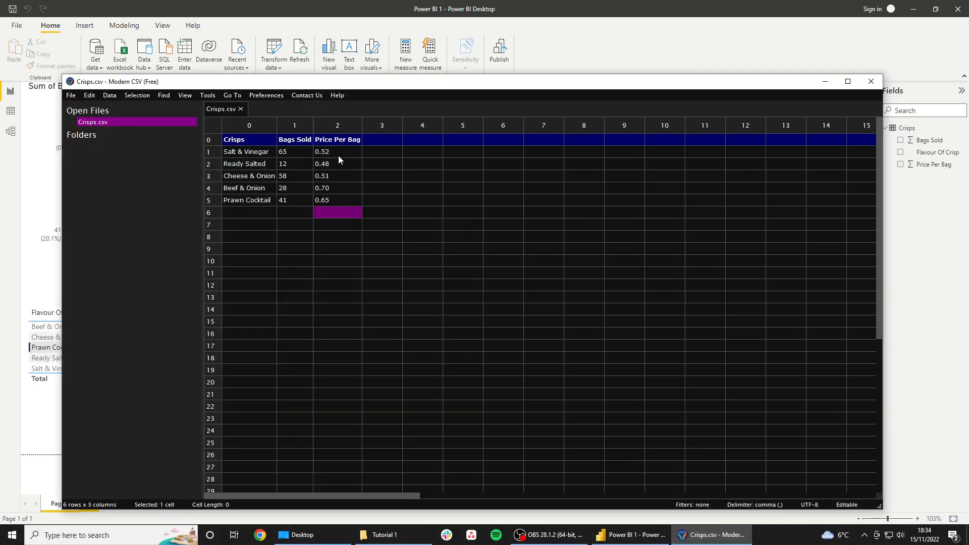
{"action": "left_click", "coordinate": [825, 81]}
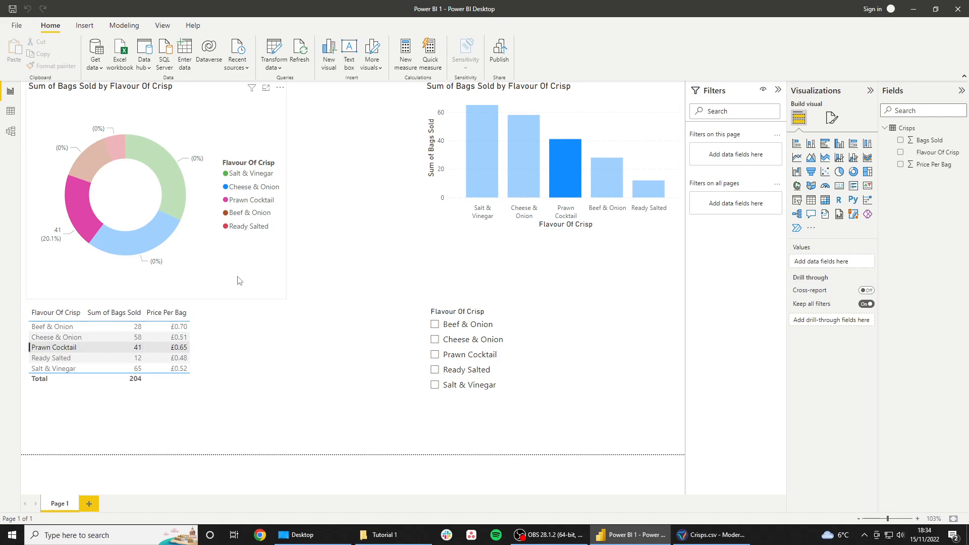
{"action": "left_click", "coordinate": [569, 167]}
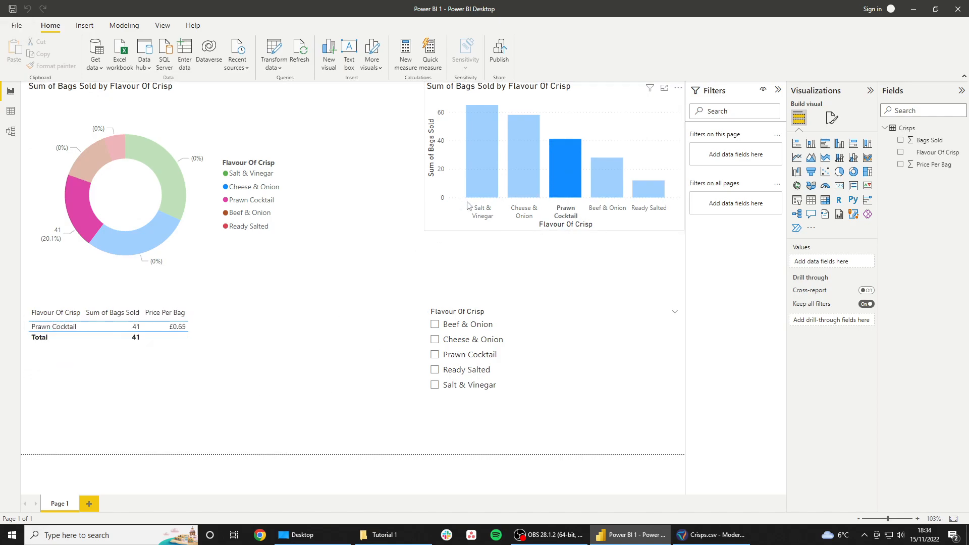
{"action": "left_click", "coordinate": [551, 181]}
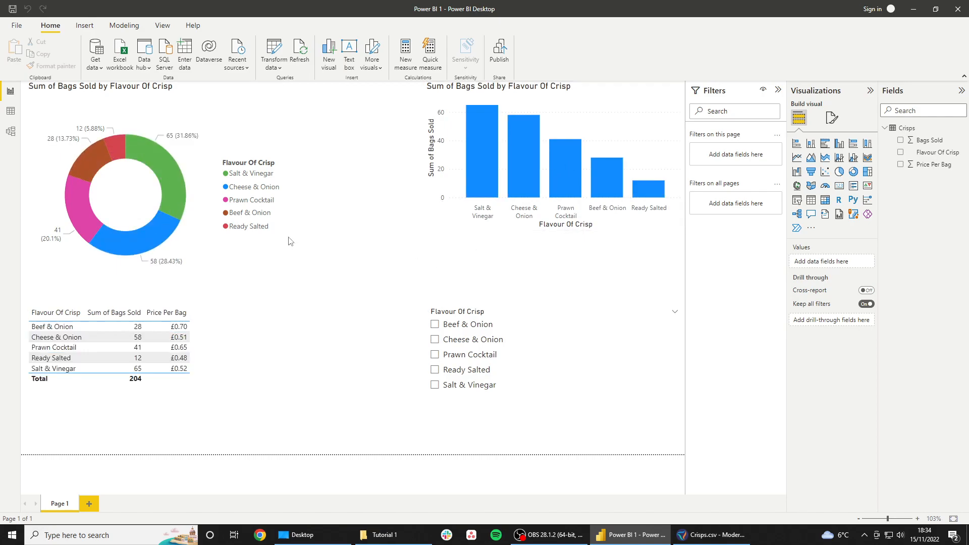
Shrink the Sum of Bags Sold column chart from its lower-left corner to free space beside and below it.
{"action": "left_click", "coordinate": [427, 227]}
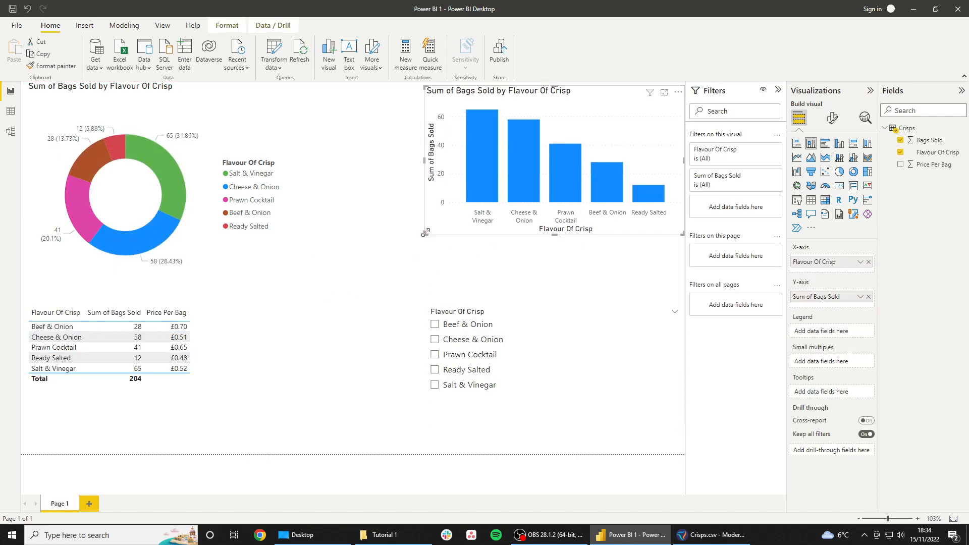
{"action": "left_click_drag", "start_coordinate": [424, 232], "coordinate": [462, 169]}
{"action": "left_click", "coordinate": [406, 217]}
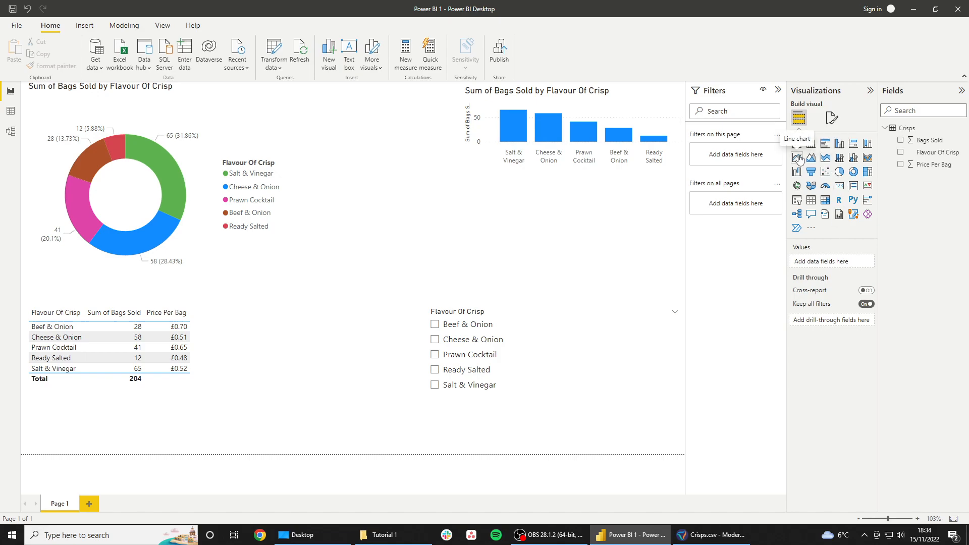
Add an empty line chart between the donut chart and the column chart, and reduce its height slightly.
{"action": "left_click", "coordinate": [798, 158]}
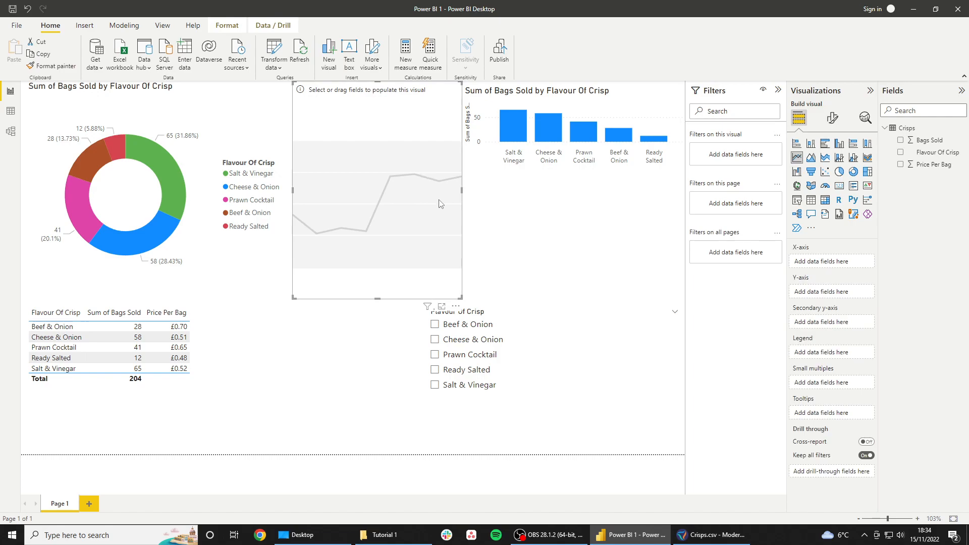
{"action": "left_click", "coordinate": [379, 302]}
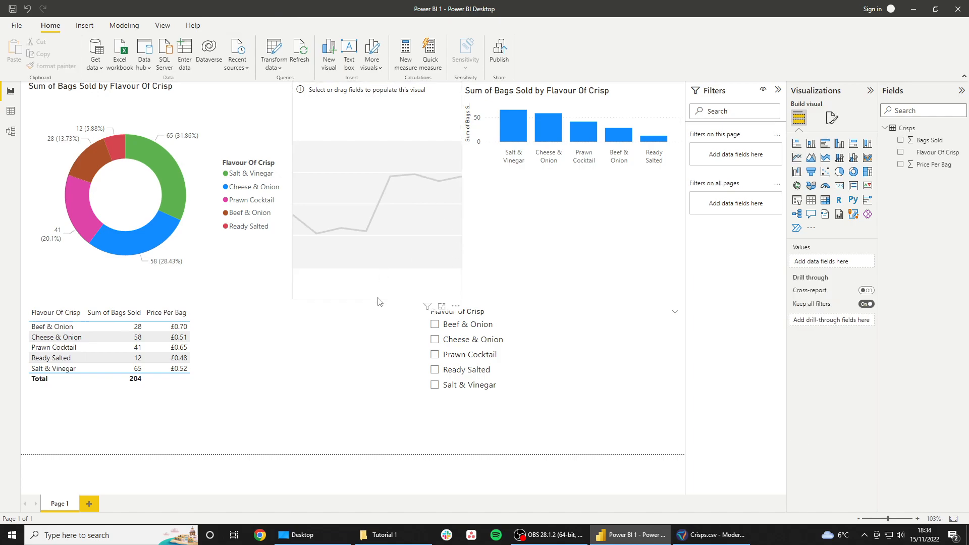
{"action": "left_click", "coordinate": [381, 299]}
{"action": "left_click_drag", "start_coordinate": [381, 299], "coordinate": [385, 267]}
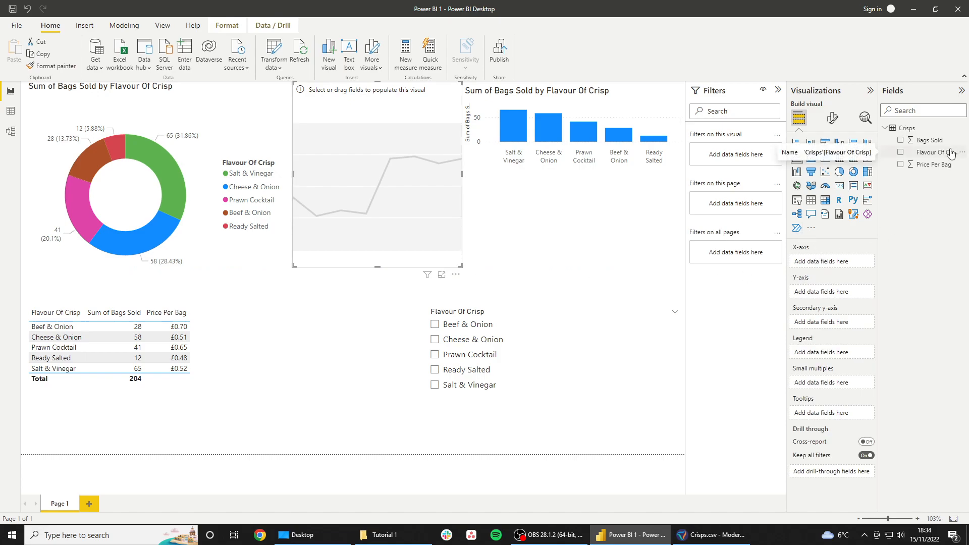
Populate the line chart with Flavour Of Crisp on the X-axis and Price Per Bag on the Y-axis.
{"action": "left_click_drag", "start_coordinate": [951, 153], "coordinate": [858, 293]}
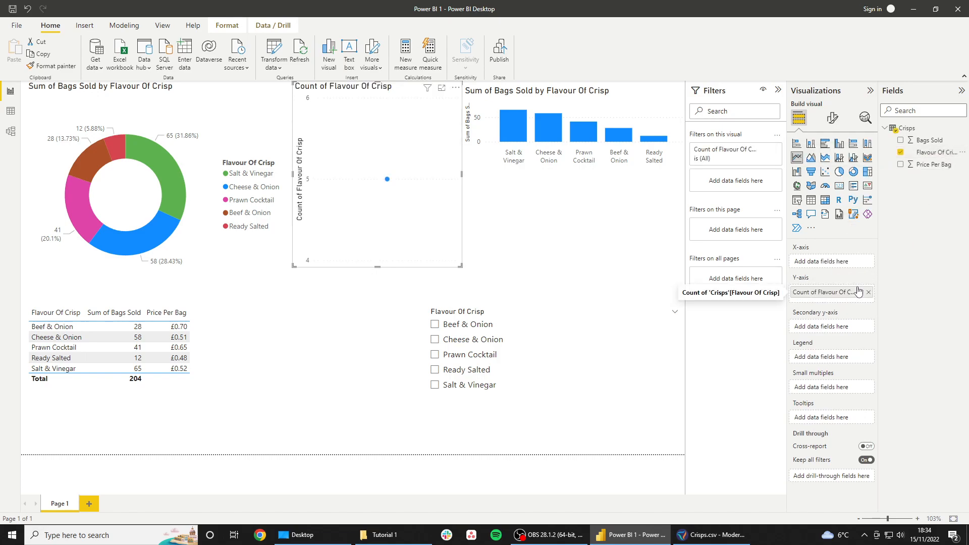
{"action": "left_click_drag", "start_coordinate": [842, 294], "coordinate": [842, 262]}
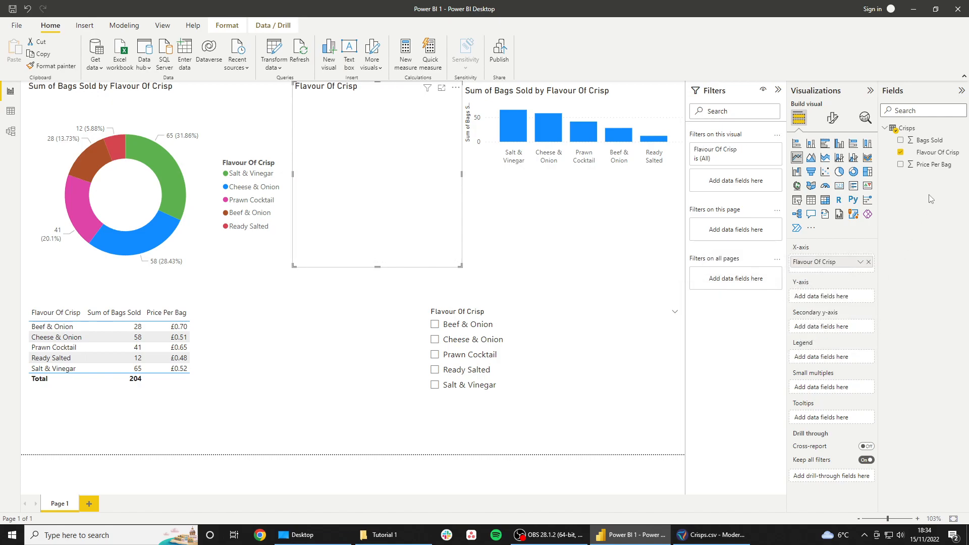
{"action": "left_click_drag", "start_coordinate": [934, 165], "coordinate": [840, 302]}
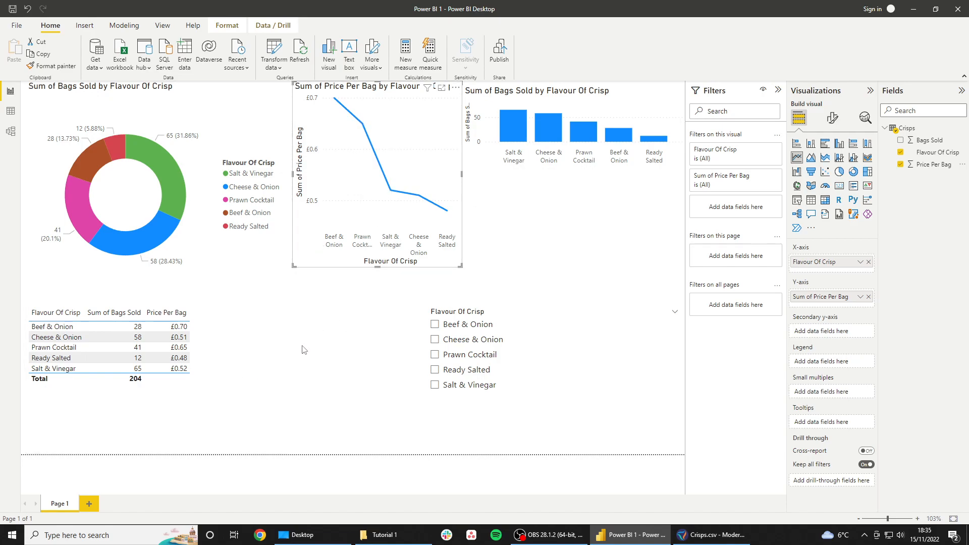
Reduce the height of the Flavour Of Crisp slicer by lowering its upper edge.
{"action": "left_click", "coordinate": [529, 311]}
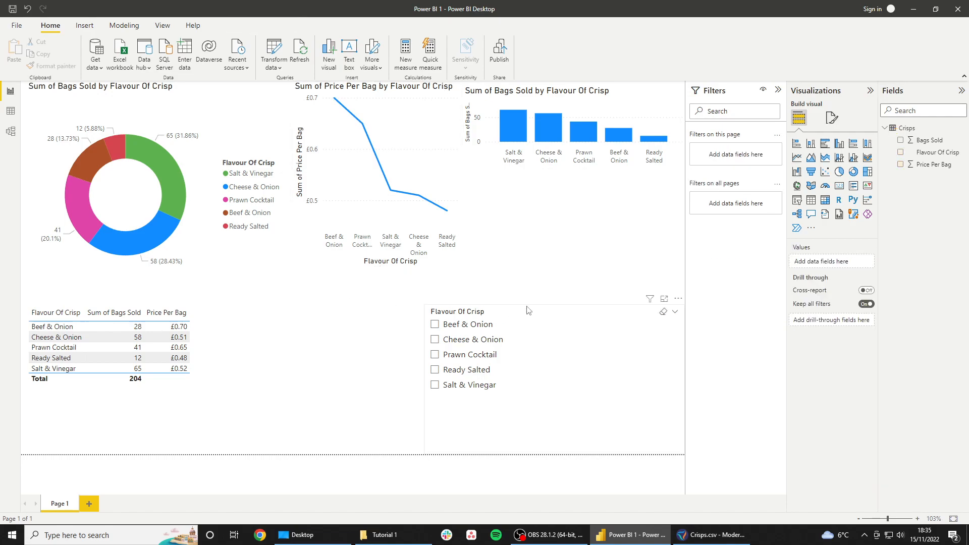
{"action": "left_click_drag", "start_coordinate": [553, 306], "coordinate": [549, 387]}
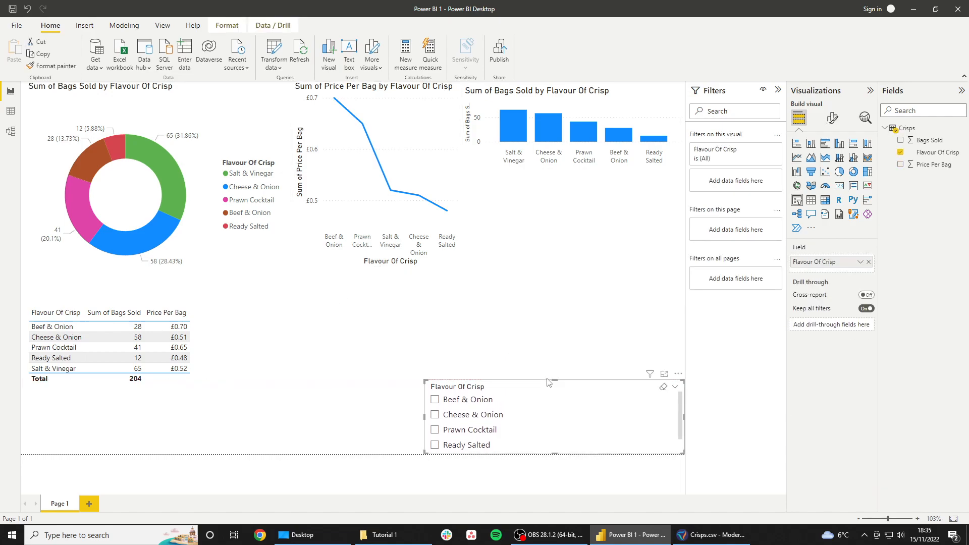
{"action": "left_click", "coordinate": [414, 333]}
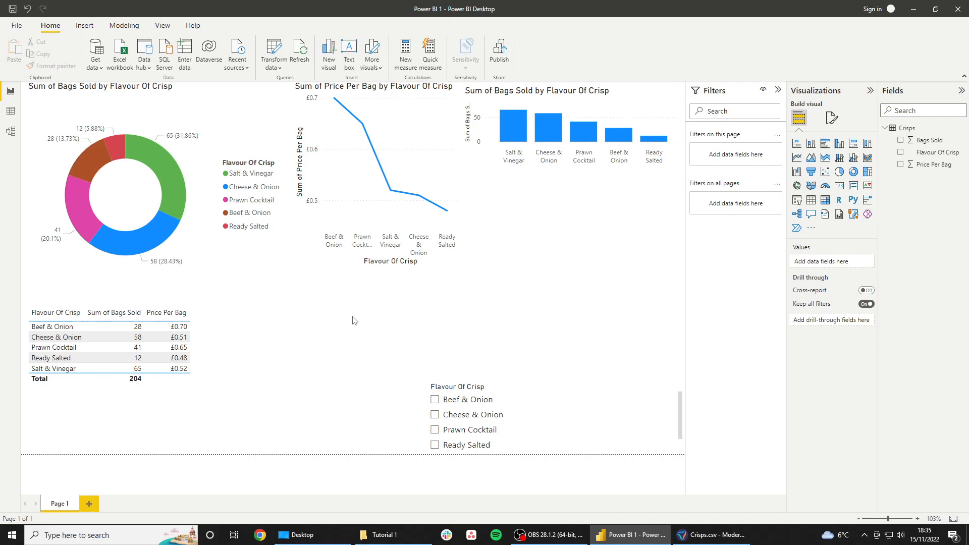
Add a new calculated column to the Crisps table in the data view and name it Cash Sales.
{"action": "left_click", "coordinate": [10, 114]}
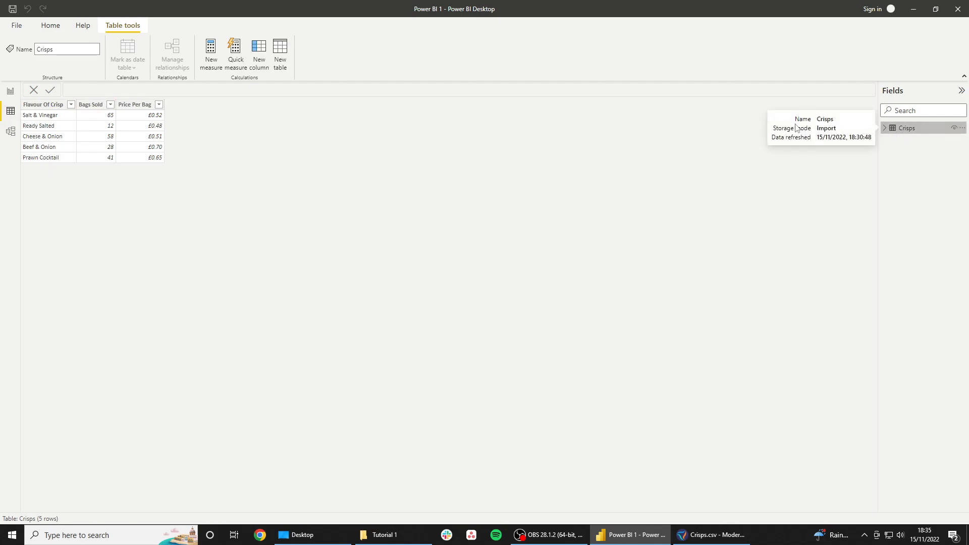
{"action": "left_click", "coordinate": [261, 48]}
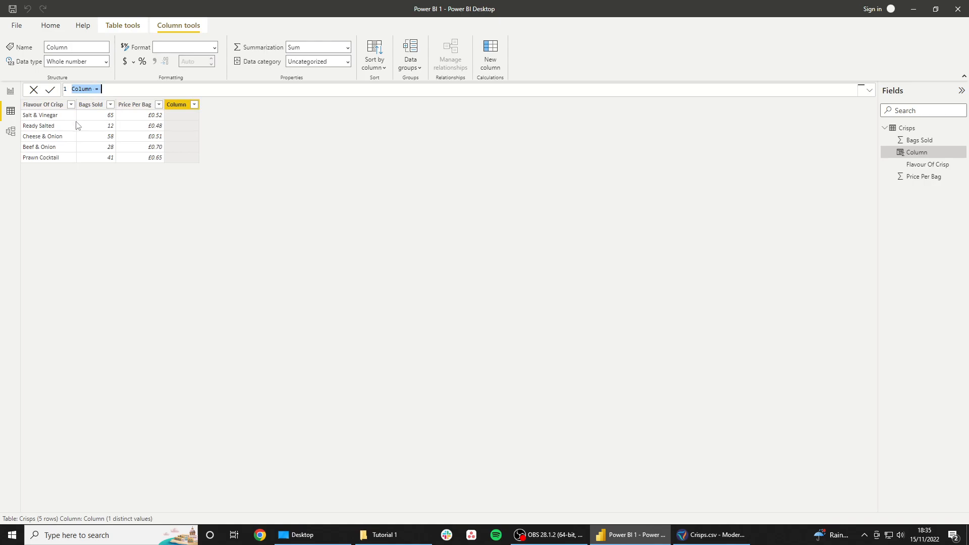
{"action": "double_click", "coordinate": [86, 90]}
{"action": "type", "text": "S"}
{"action": "type", "text": "ash"}
Define the Cash Sales column with the formula Crisps[Bags Sold]*Crisps[Price Per Bag] and commit it.
{"action": "type", "text": "cris"}
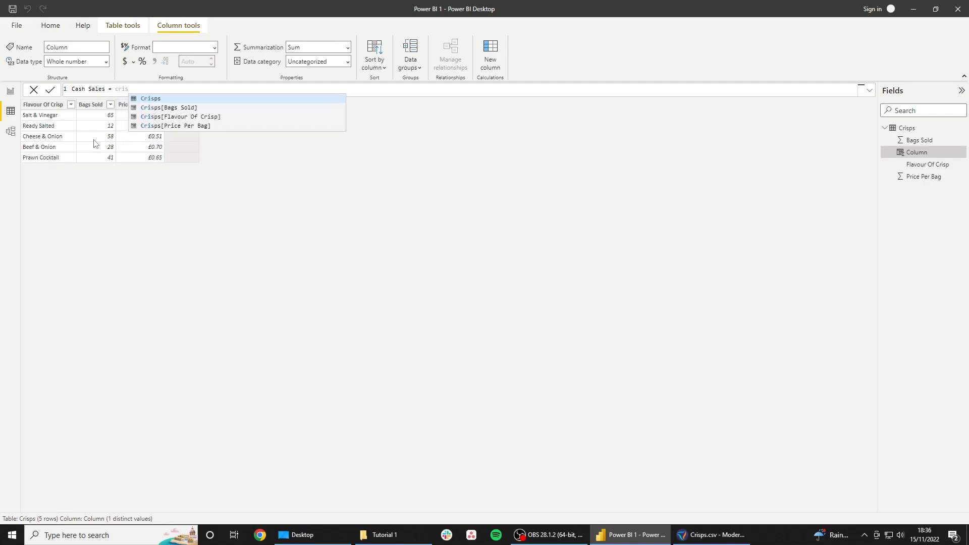
{"action": "key", "text": "Tab"}
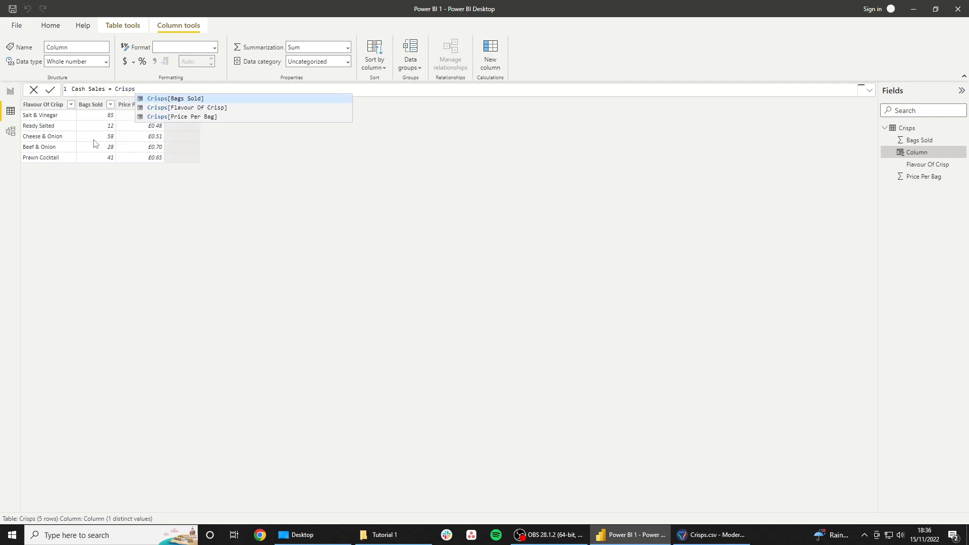
{"action": "key", "text": "Tab"}
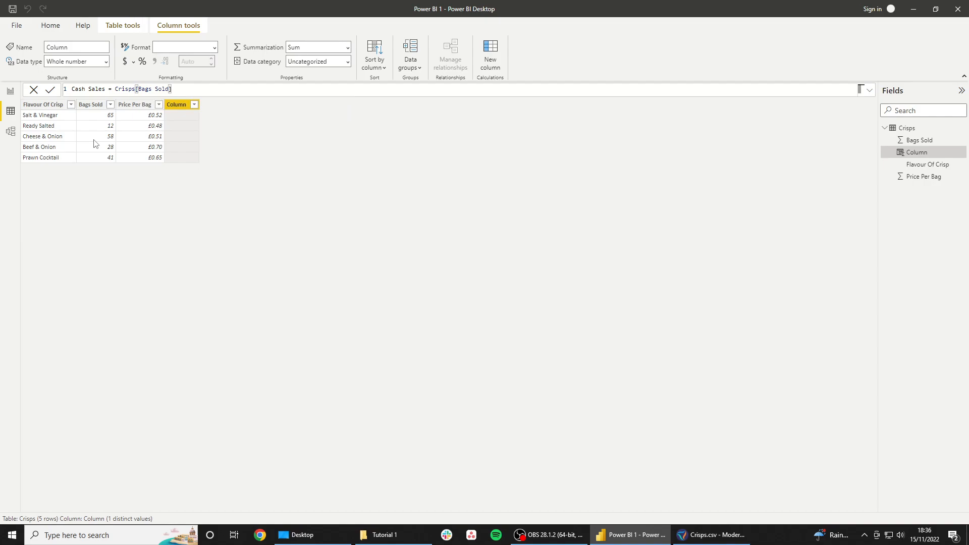
{"action": "type", "text": "*cris"}
{"action": "key", "text": "Down"}
{"action": "key", "text": "Down"}
{"action": "key", "text": "Down"}
{"action": "key", "text": "Tab"}
{"action": "left_click", "coordinate": [55, 91]}
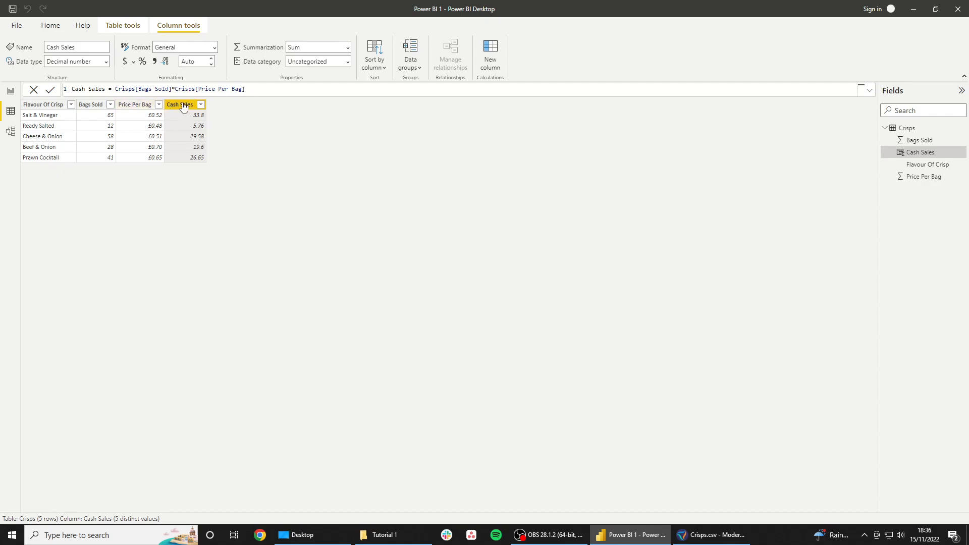
Set the Cash Sales column's format to Currency with the £ English (United Kingdom) symbol.
{"action": "left_click", "coordinate": [105, 61]}
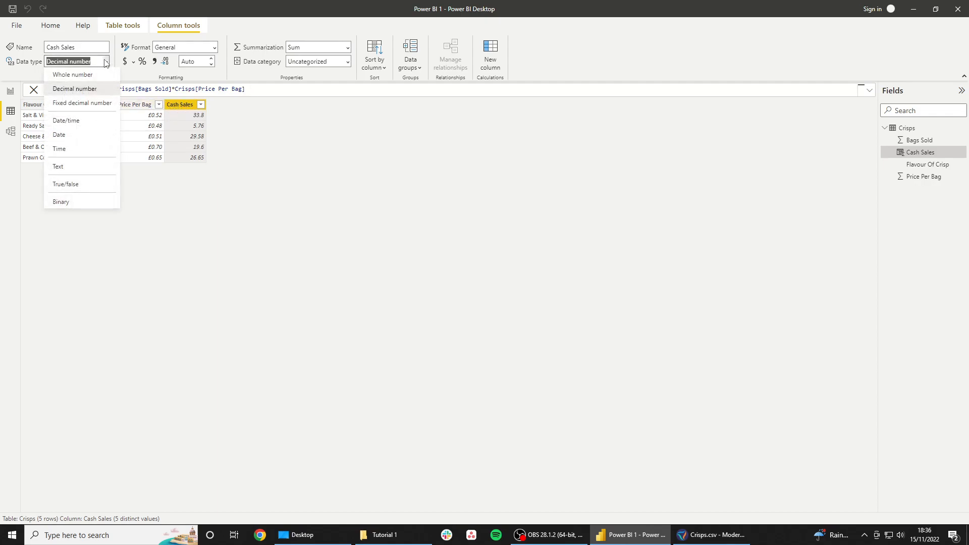
{"action": "left_click", "coordinate": [105, 61]}
{"action": "left_click", "coordinate": [214, 47]}
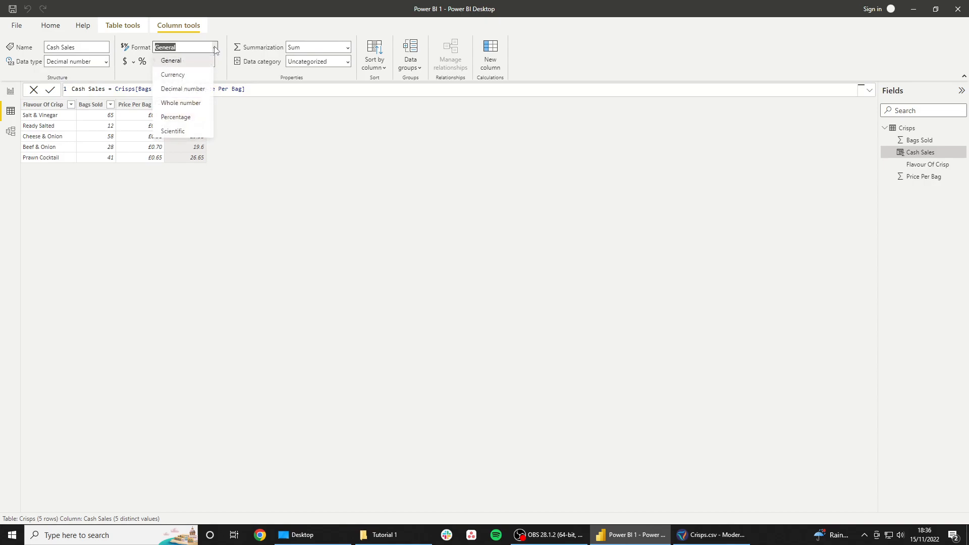
{"action": "left_click", "coordinate": [204, 61]}
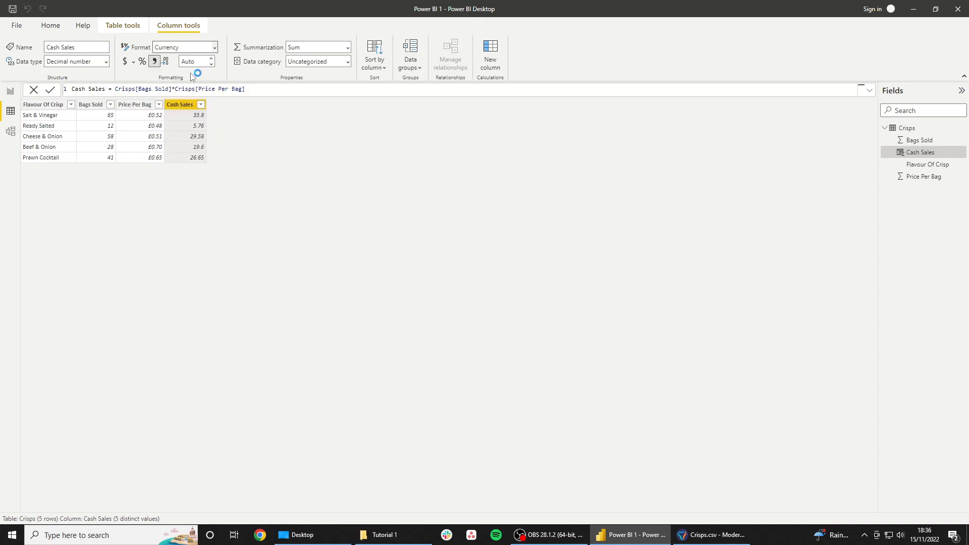
{"action": "left_click", "coordinate": [133, 62]}
{"action": "left_click", "coordinate": [139, 163]}
Return to the report view and reduce the line chart's height to roughly match the column chart beside it.
{"action": "left_click", "coordinate": [9, 93]}
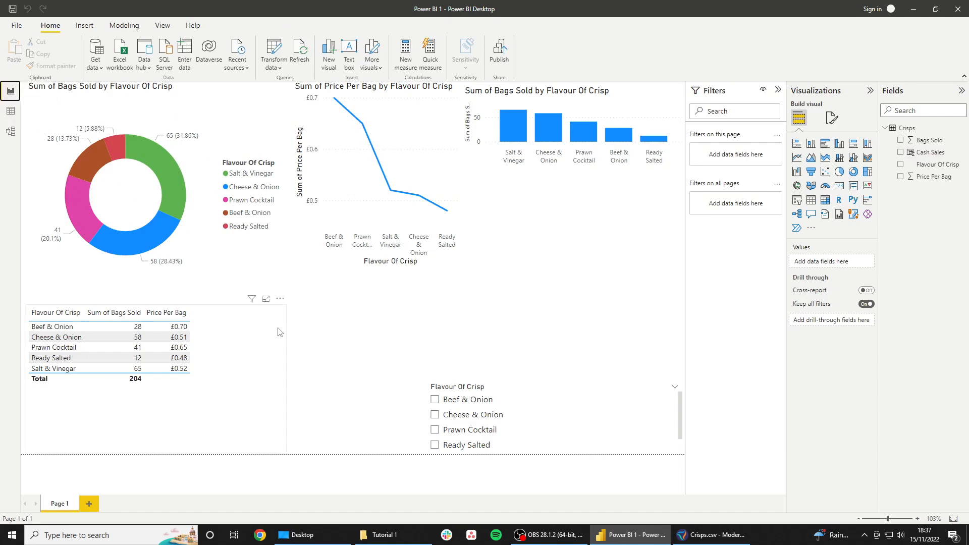
{"action": "left_click", "coordinate": [380, 263]}
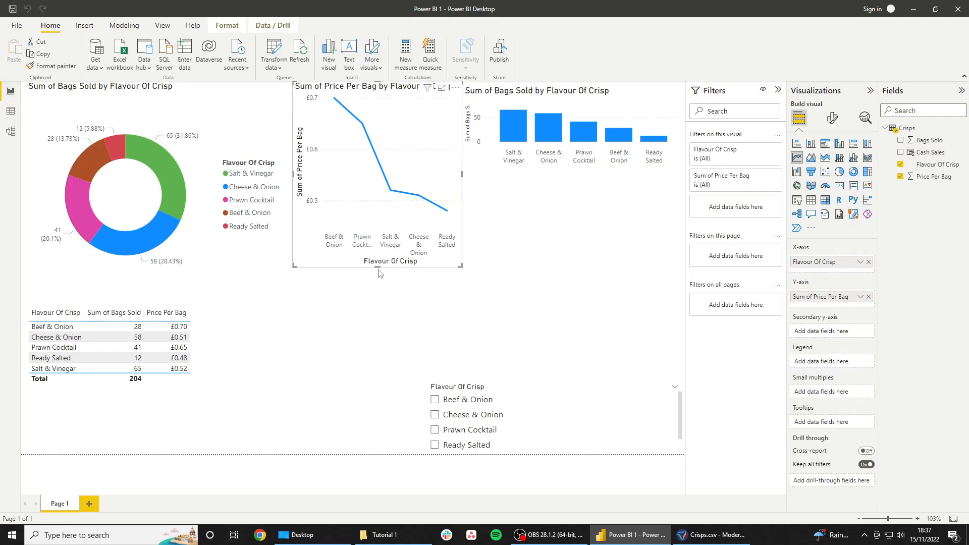
{"action": "left_click_drag", "start_coordinate": [378, 267], "coordinate": [375, 173]}
{"action": "left_click", "coordinate": [356, 235]}
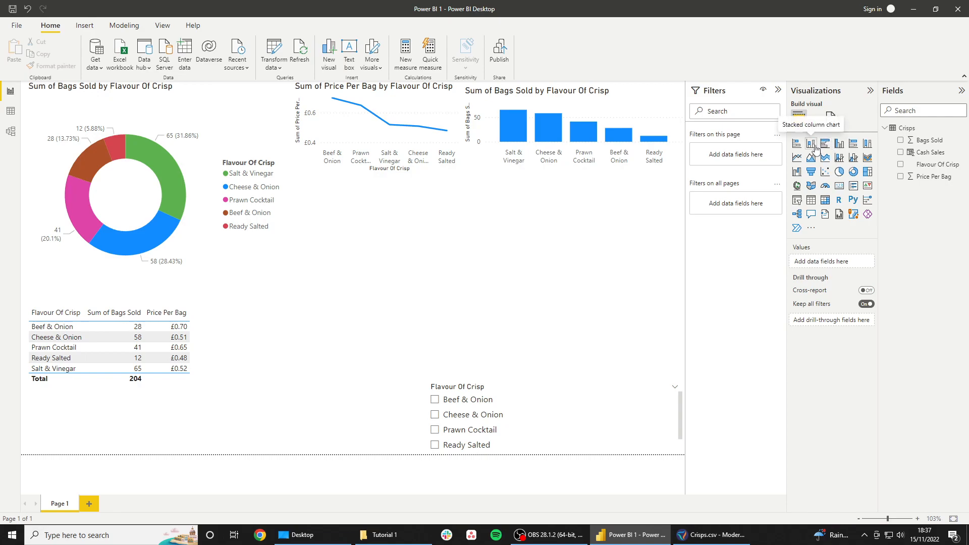
Insert a donut chart below the line chart with Cash Sales as values and Flavour Of Crisp as legend.
{"action": "left_click", "coordinate": [853, 171]}
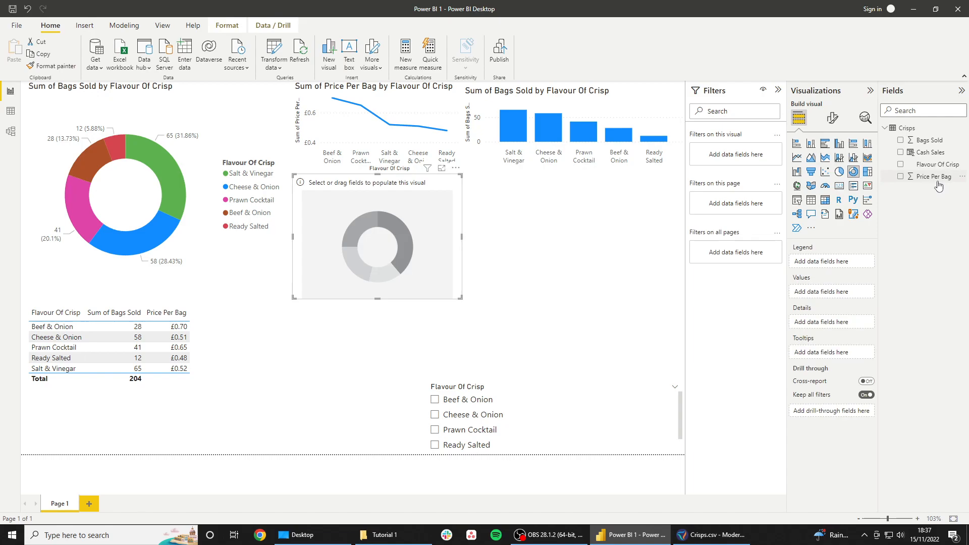
{"action": "left_click_drag", "start_coordinate": [934, 157], "coordinate": [833, 293]}
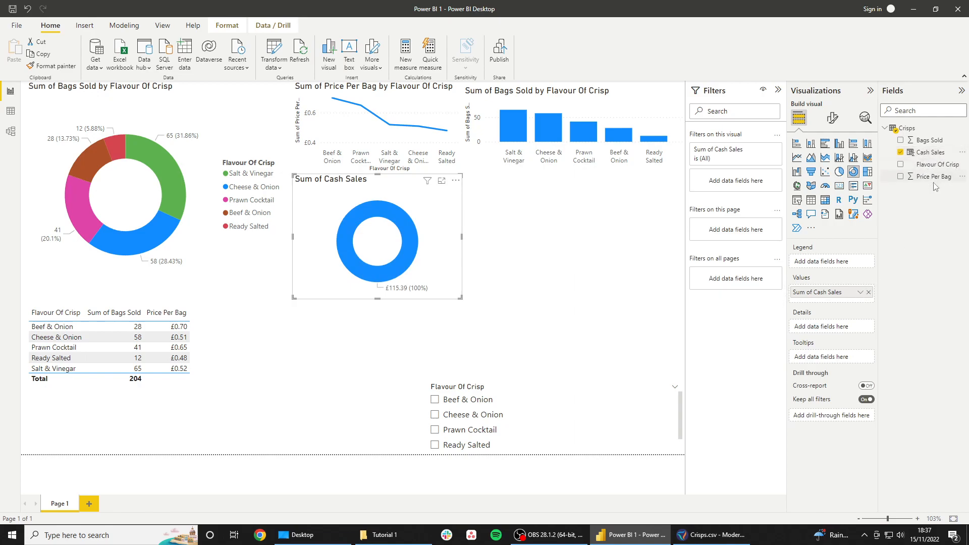
{"action": "left_click_drag", "start_coordinate": [936, 165], "coordinate": [828, 262]}
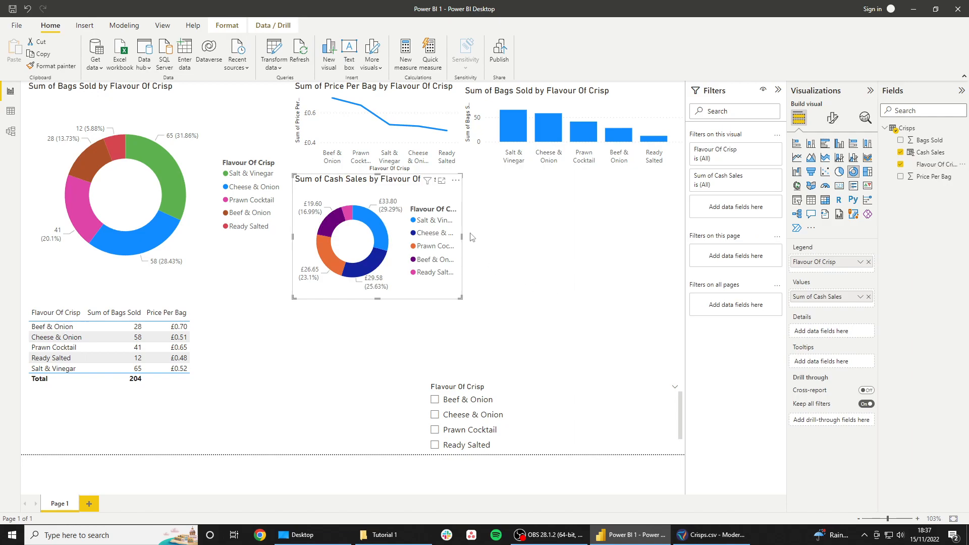
Enlarge the Cash Sales donut chart to span the width to the page's right edge and reach down to the slicer.
{"action": "left_click_drag", "start_coordinate": [462, 236], "coordinate": [689, 259]}
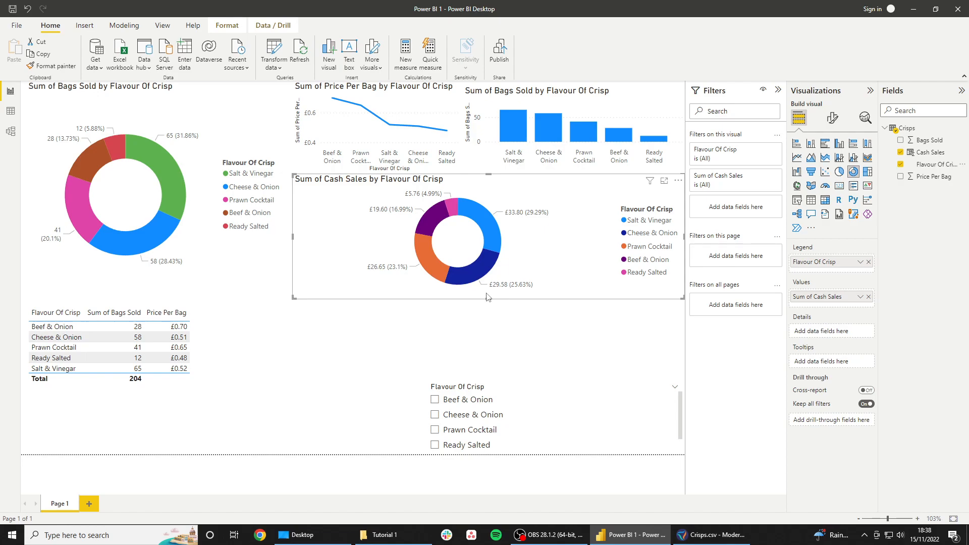
{"action": "left_click_drag", "start_coordinate": [489, 297], "coordinate": [493, 380]}
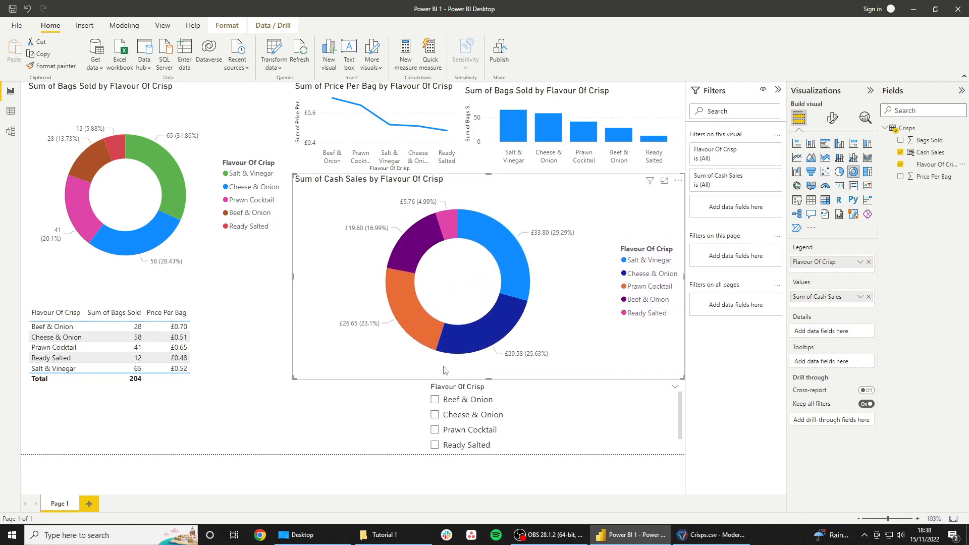
{"action": "left_click", "coordinate": [312, 411]}
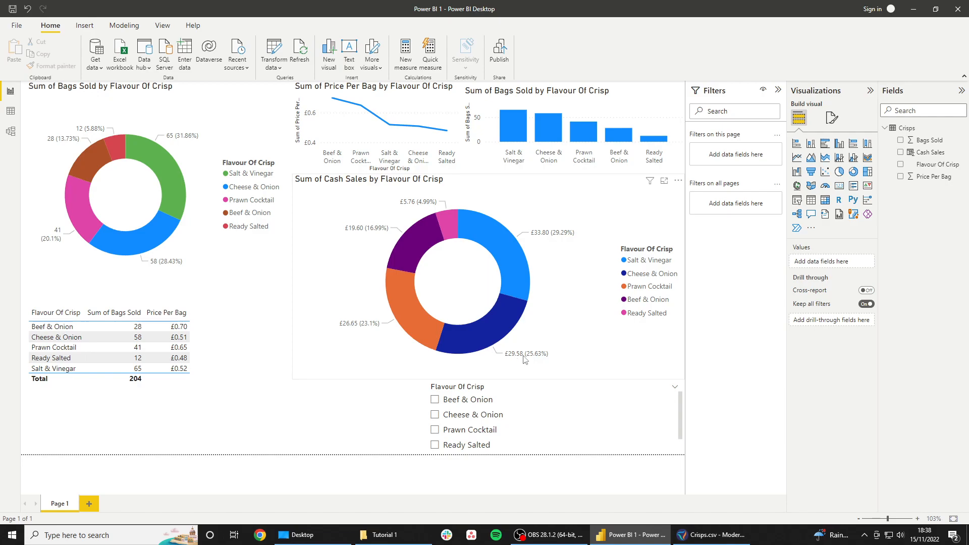
{"action": "left_click", "coordinate": [507, 374]}
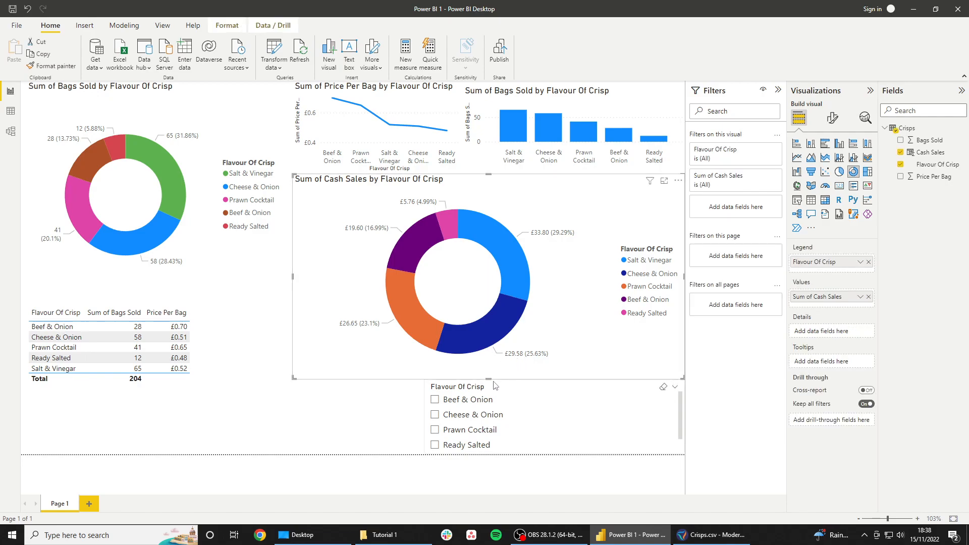
Test the slicer with Cheese & Onion alone, clear it, and filter to Beef & Onion plus Cheese & Onion to compare both donut charts.
{"action": "left_click", "coordinate": [436, 417]}
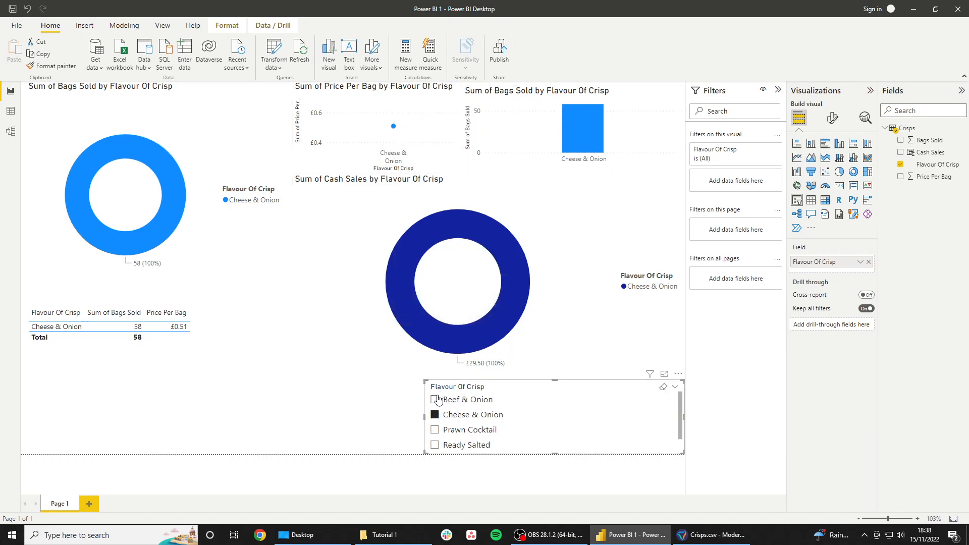
{"action": "left_click", "coordinate": [437, 415]}
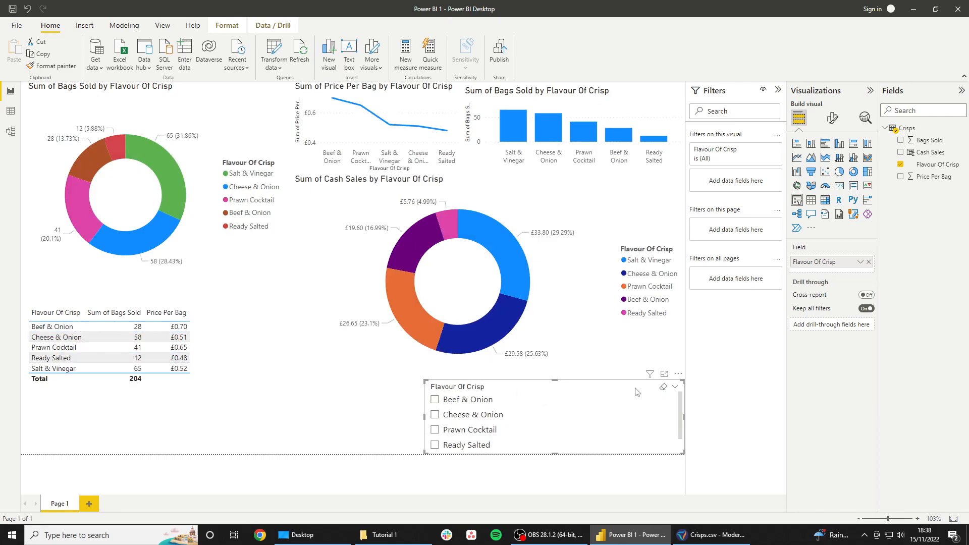
{"action": "left_click", "coordinate": [435, 400]}
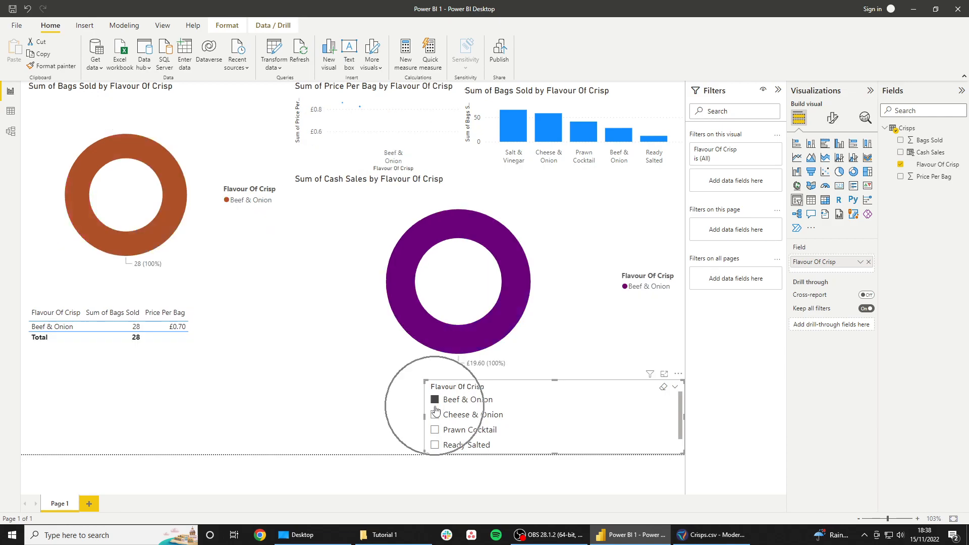
{"action": "left_click", "coordinate": [435, 416]}
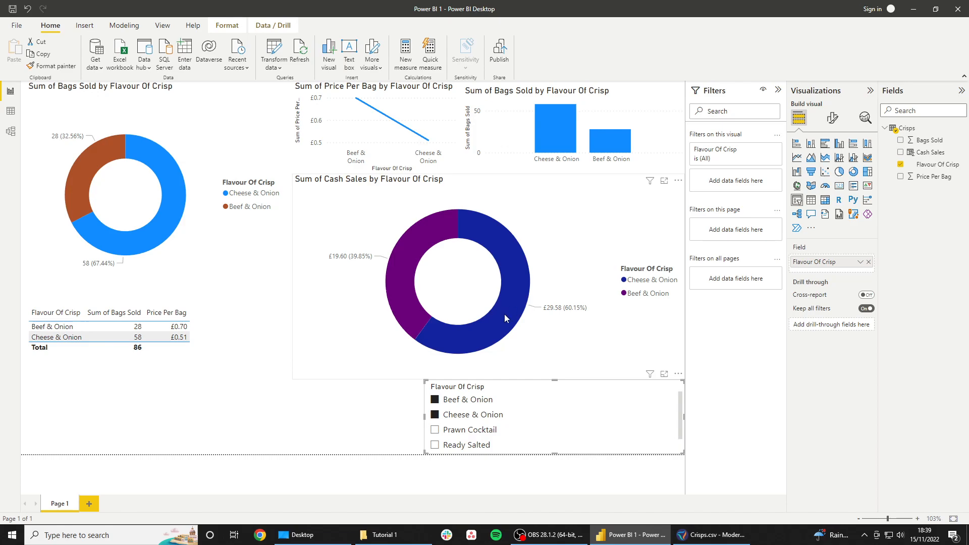
{"action": "mouse_move", "coordinate": [504, 314]}
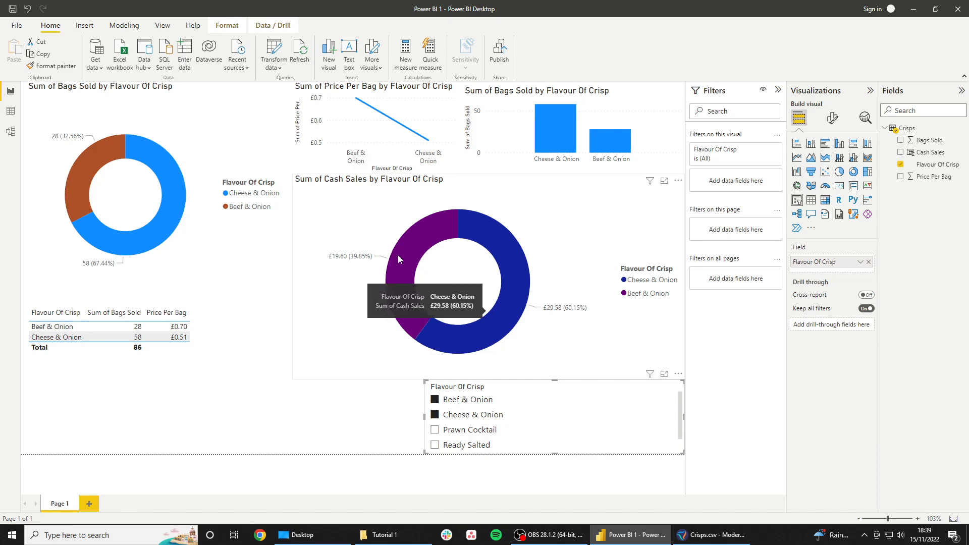
{"action": "mouse_move", "coordinate": [399, 259]}
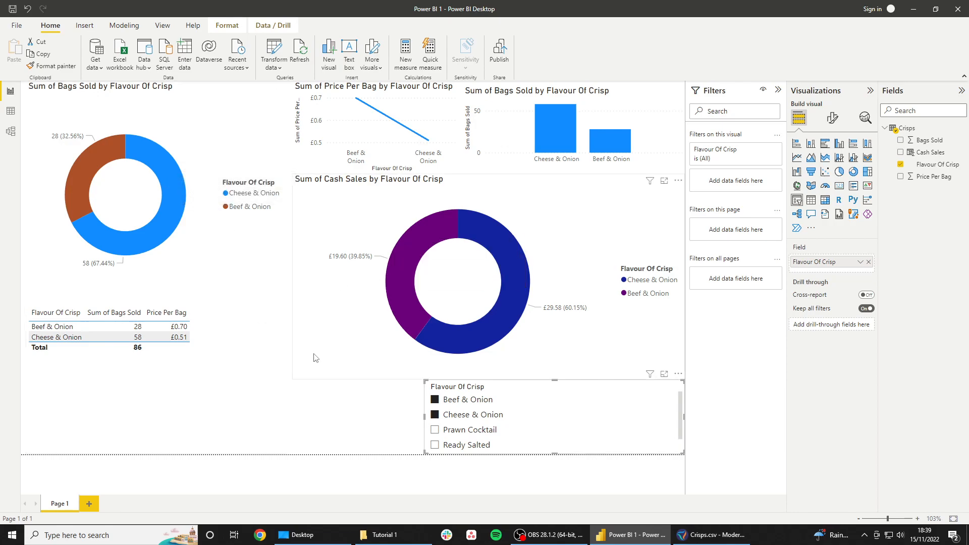
{"action": "mouse_move", "coordinate": [515, 252]}
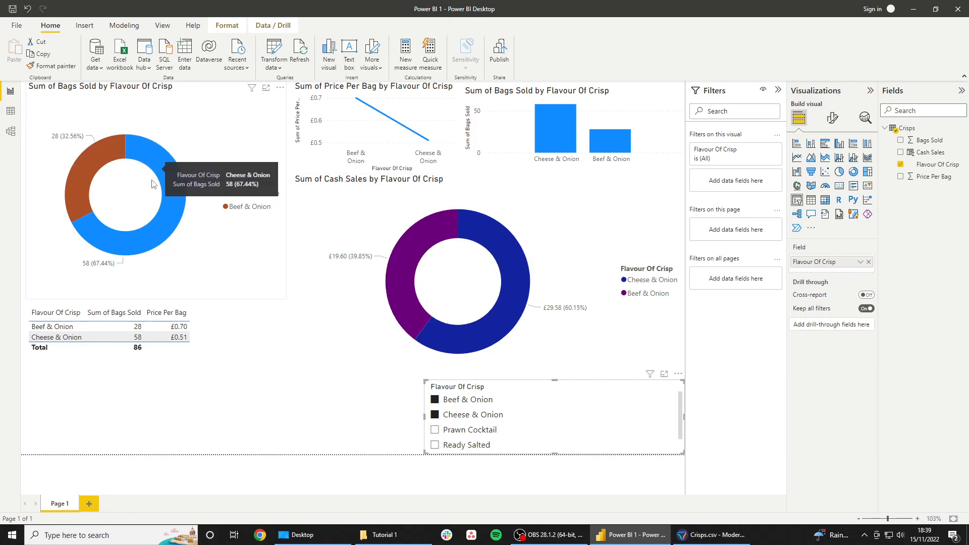
{"action": "mouse_move", "coordinate": [75, 171]}
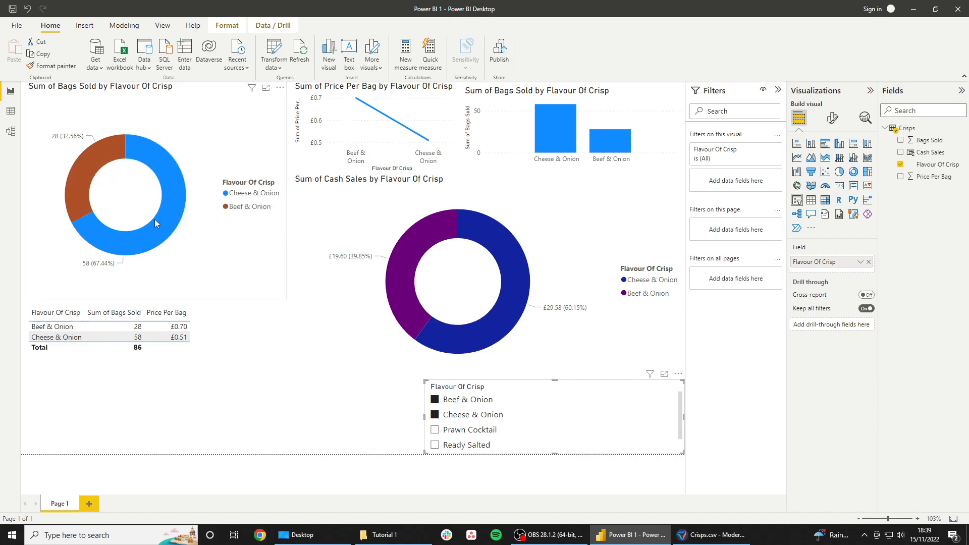
{"action": "mouse_move", "coordinate": [153, 219]}
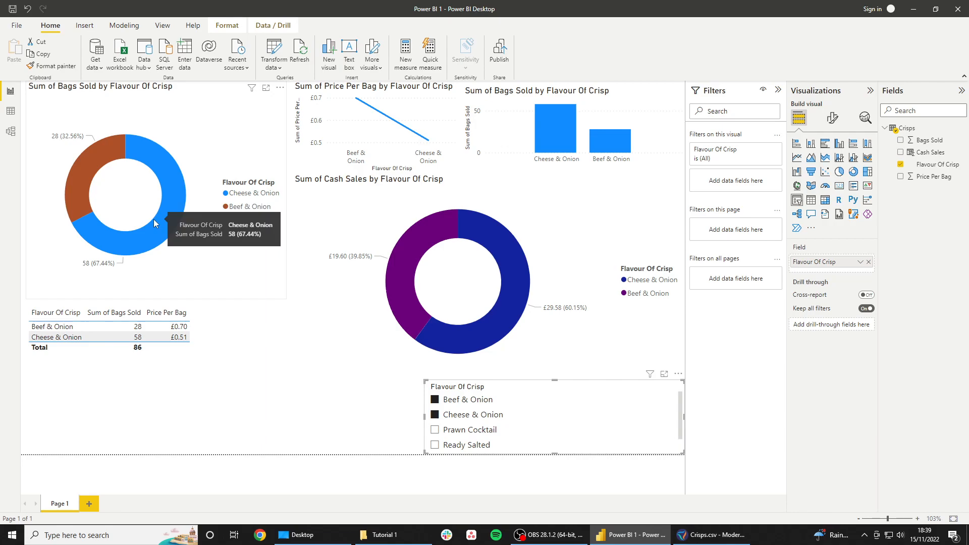